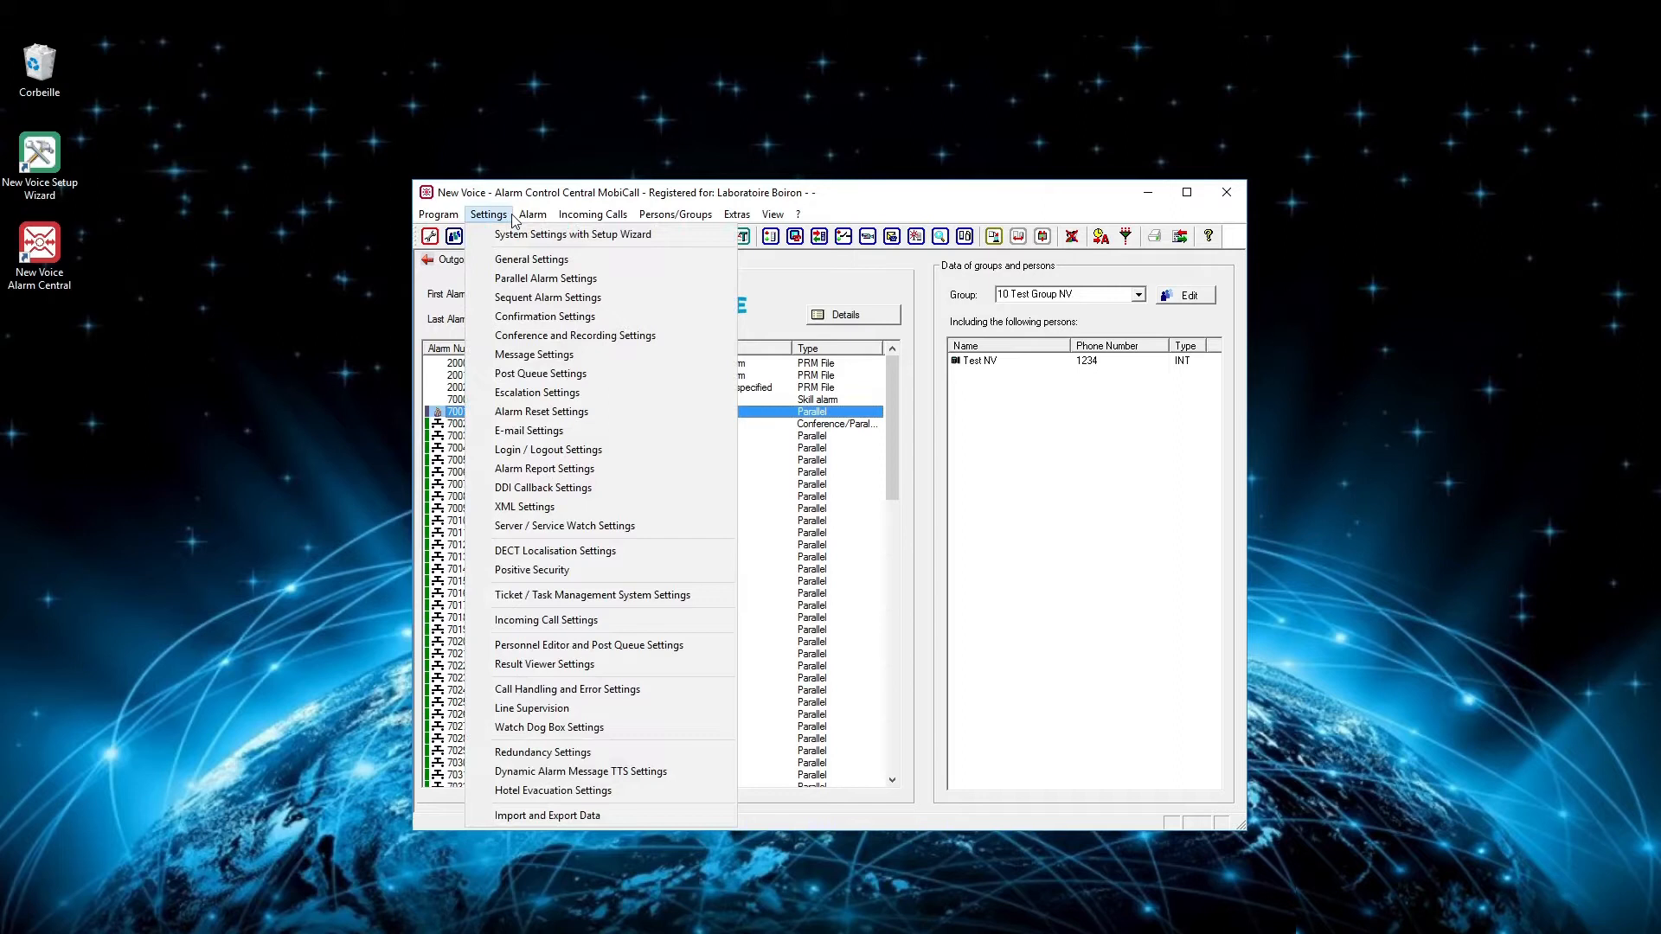
- Open the message settings and review the maximum lengths for text, phone, SMS and pager messages
left_click(584, 363)
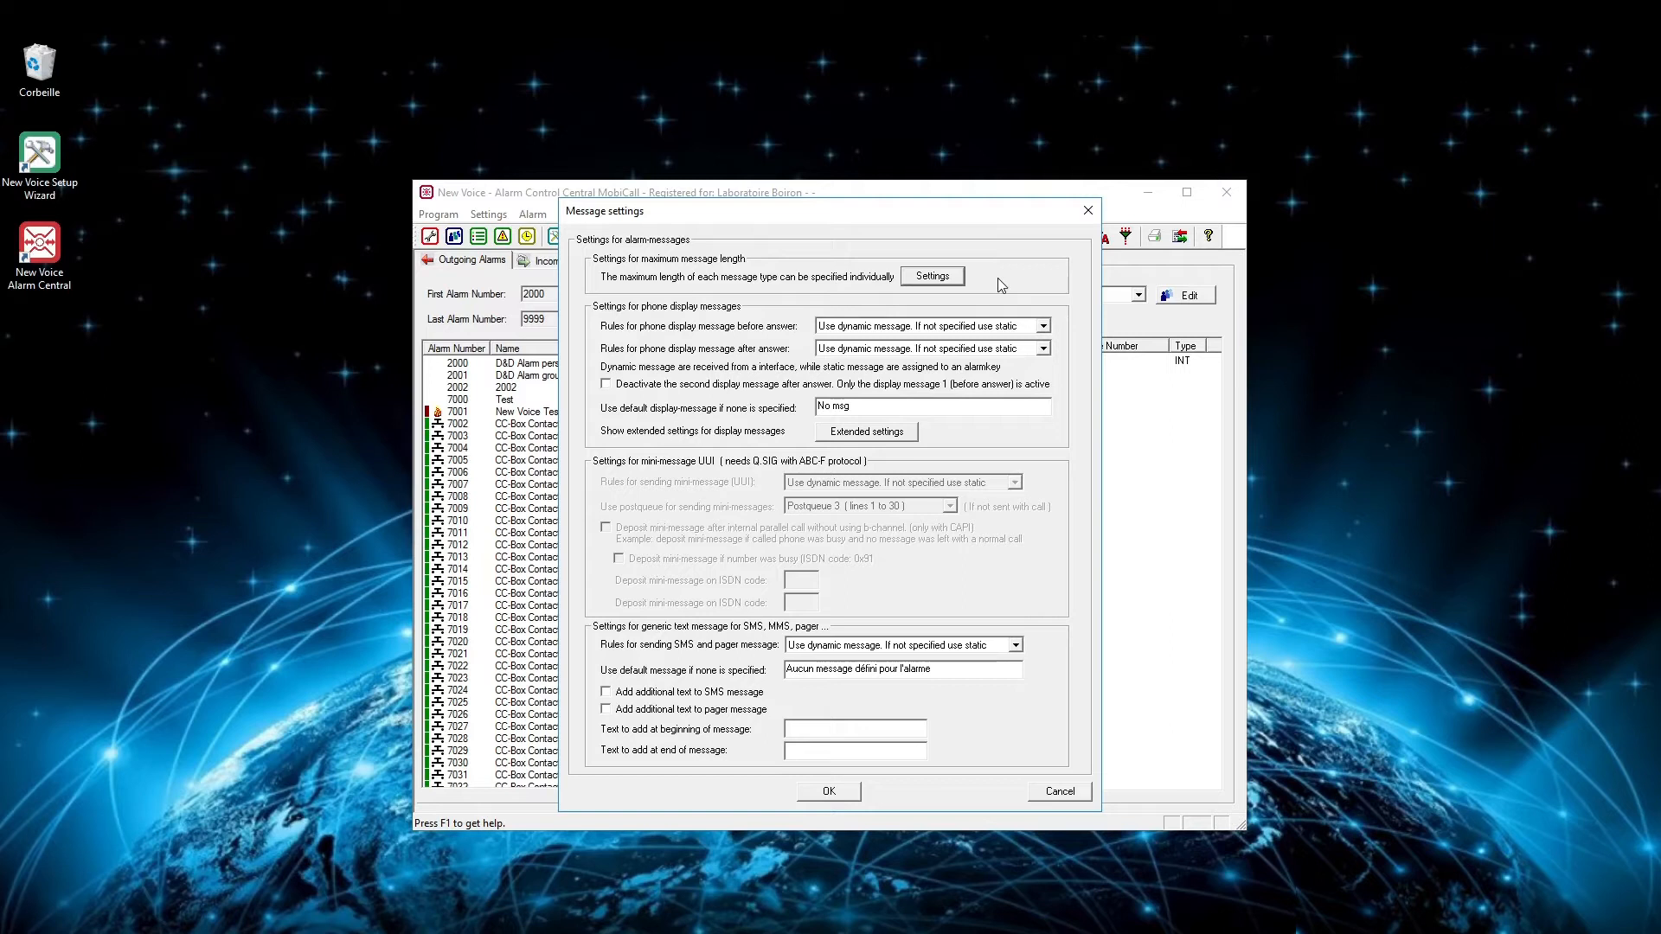
left_click(956, 278)
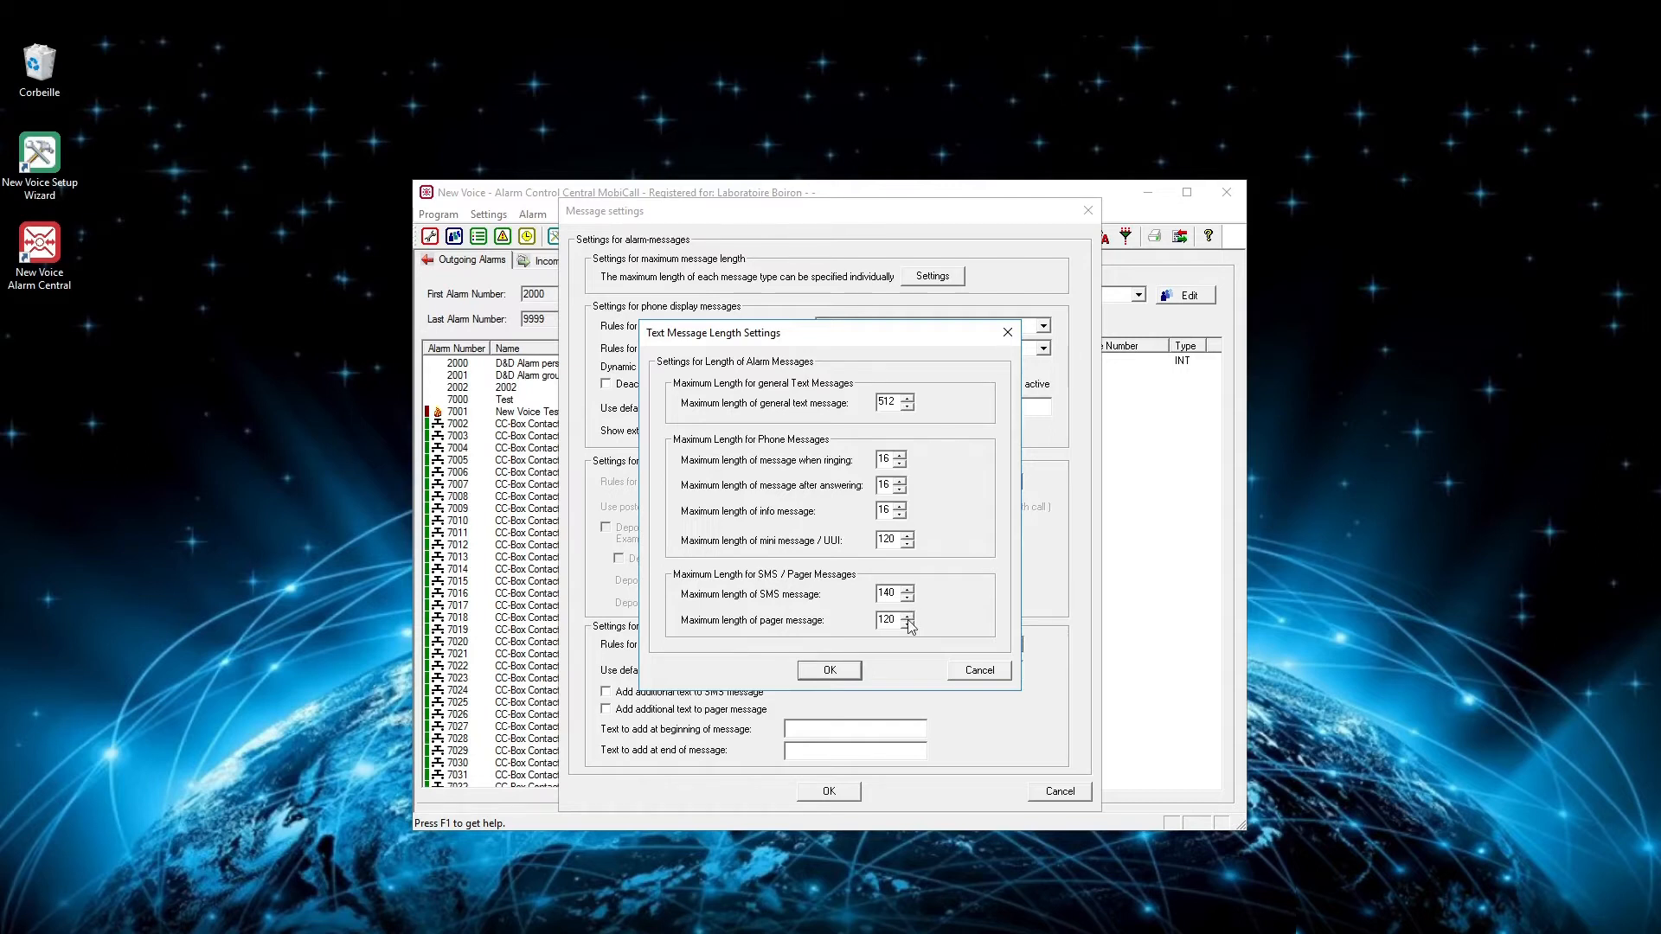
left_click(847, 670)
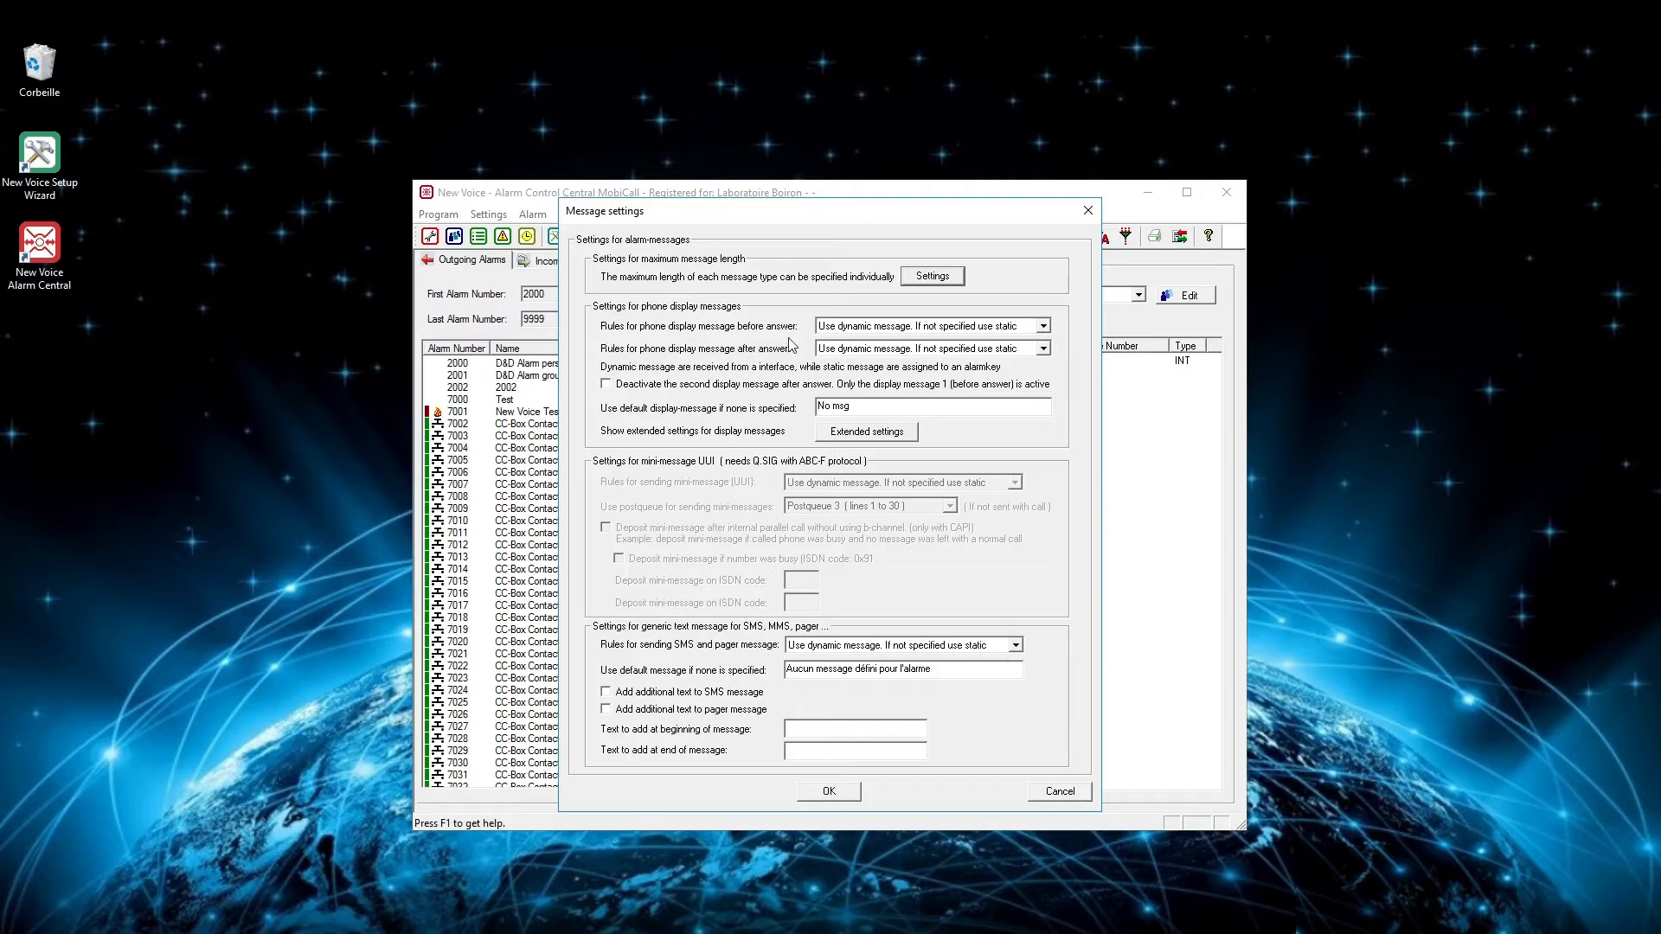
- Try the different dynamic and static rules for the phone display message before answer, and view the same choices for after answer
left_click(1044, 327)
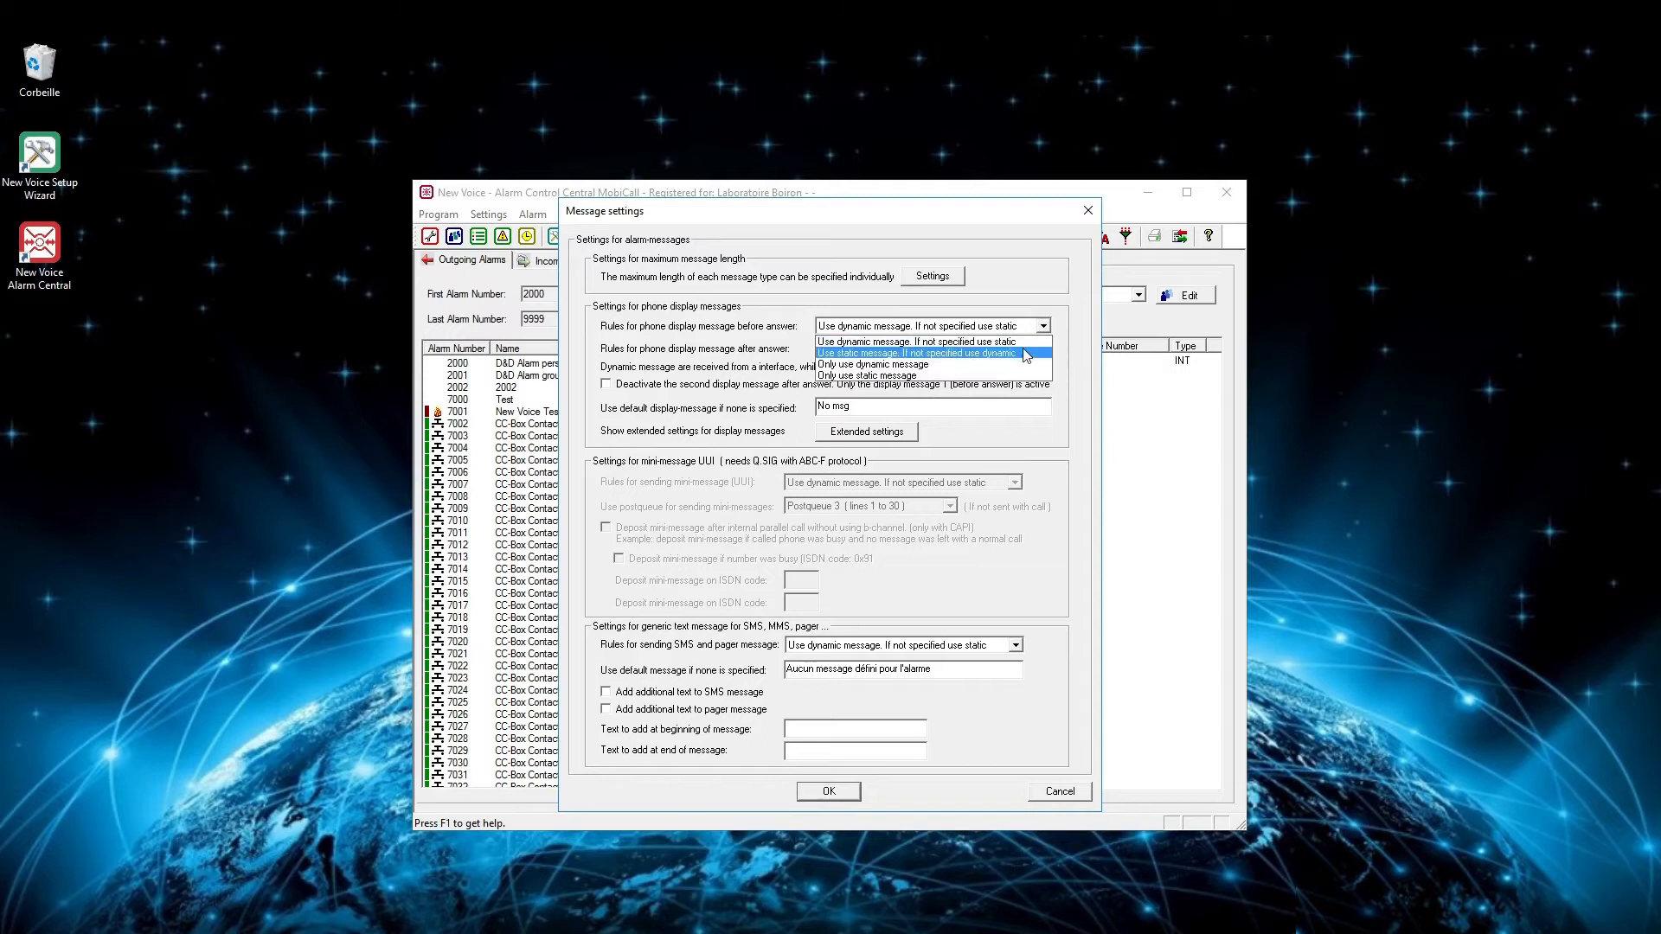
left_click(1026, 353)
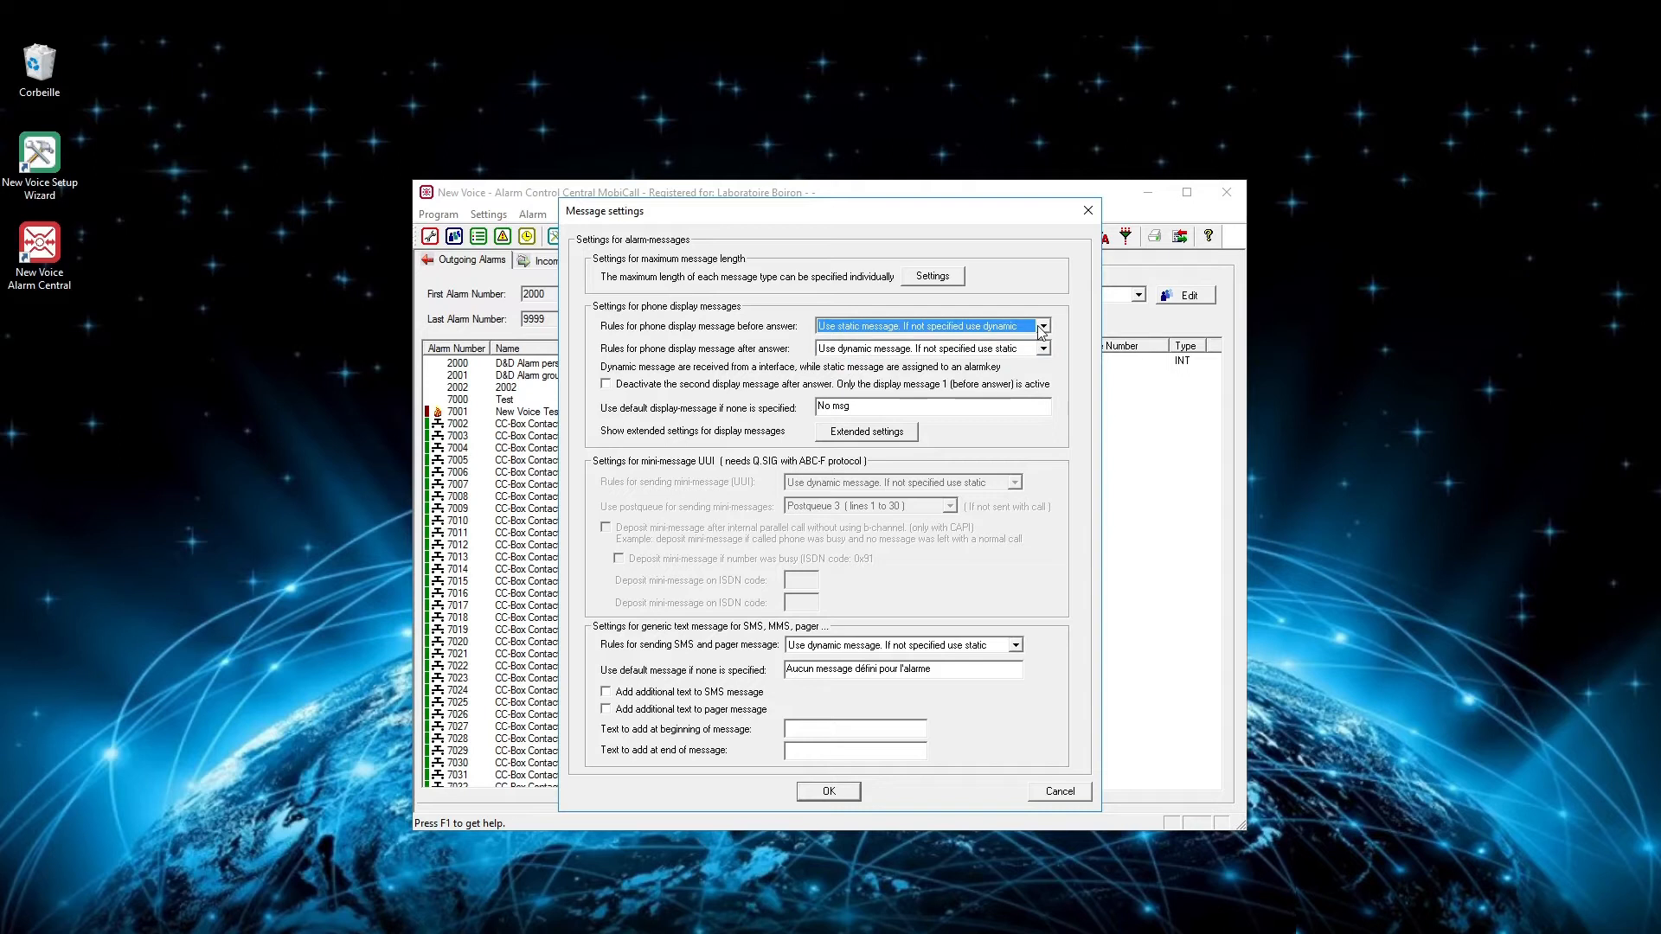
left_click(1043, 327)
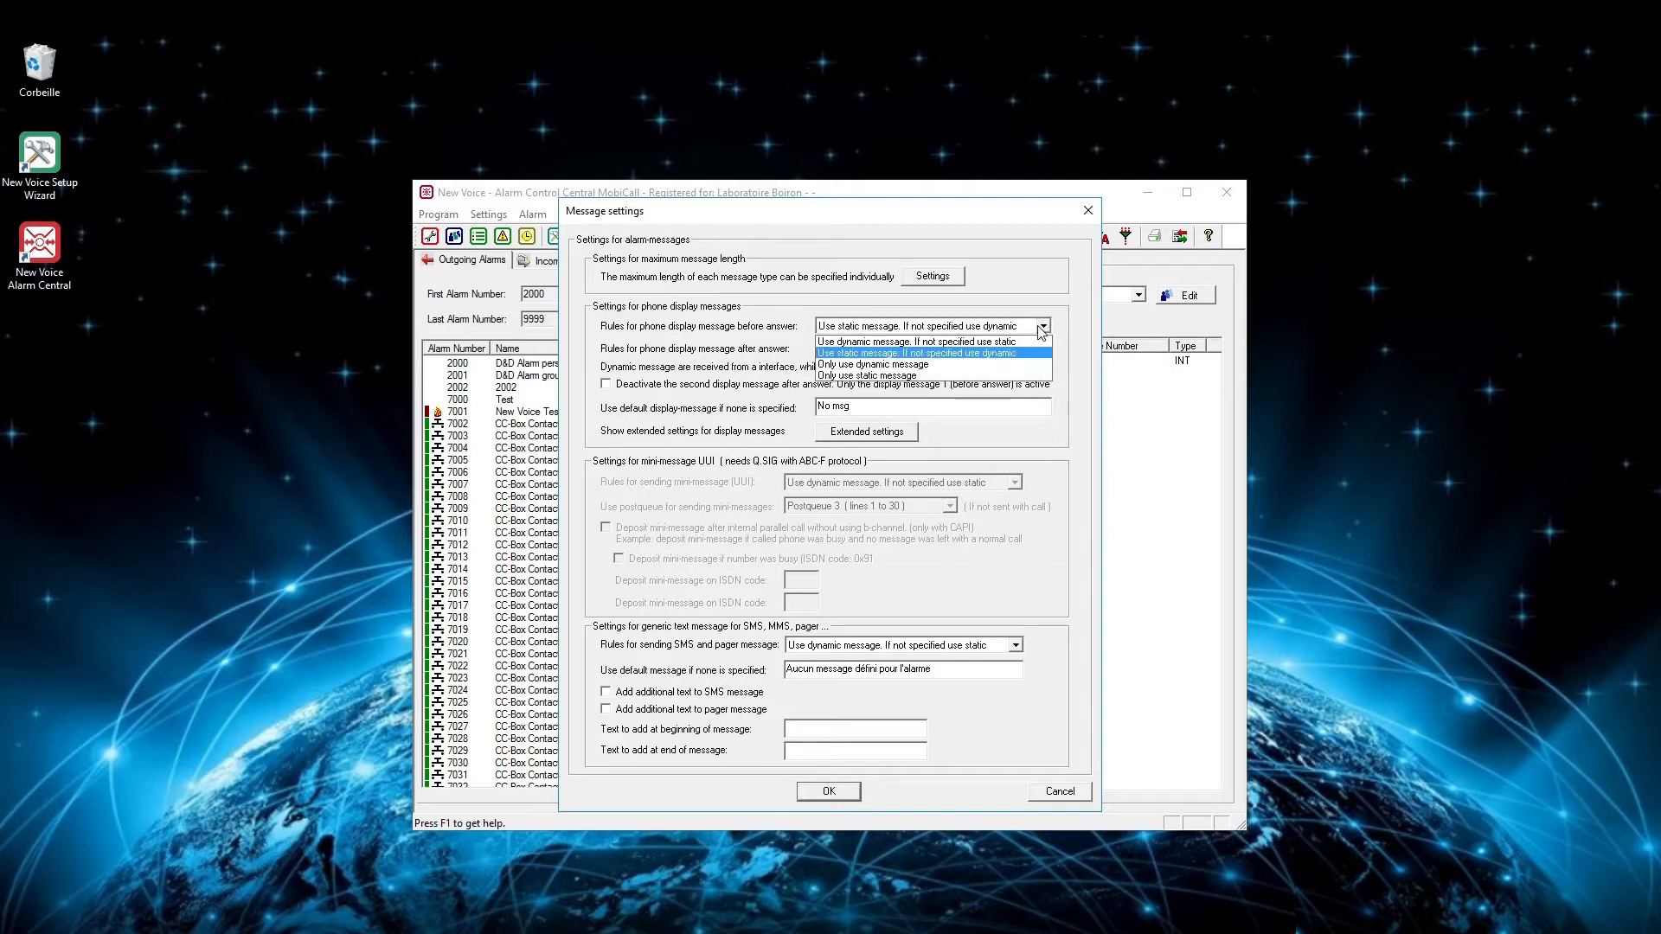
left_click(1004, 364)
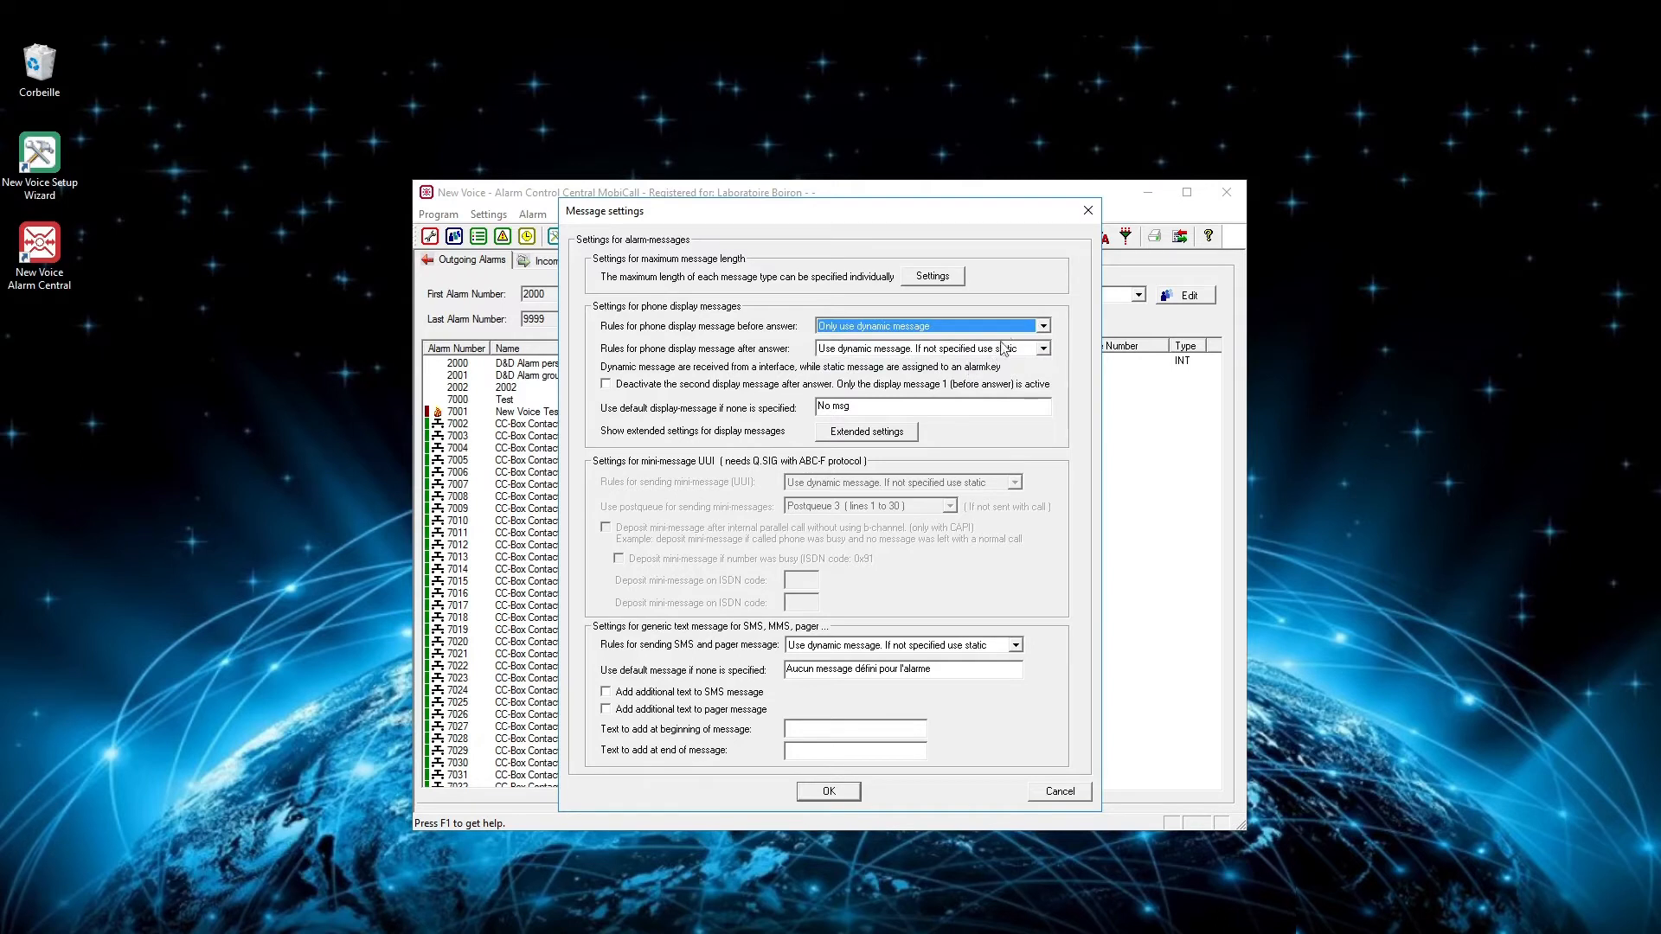
left_click(1044, 326)
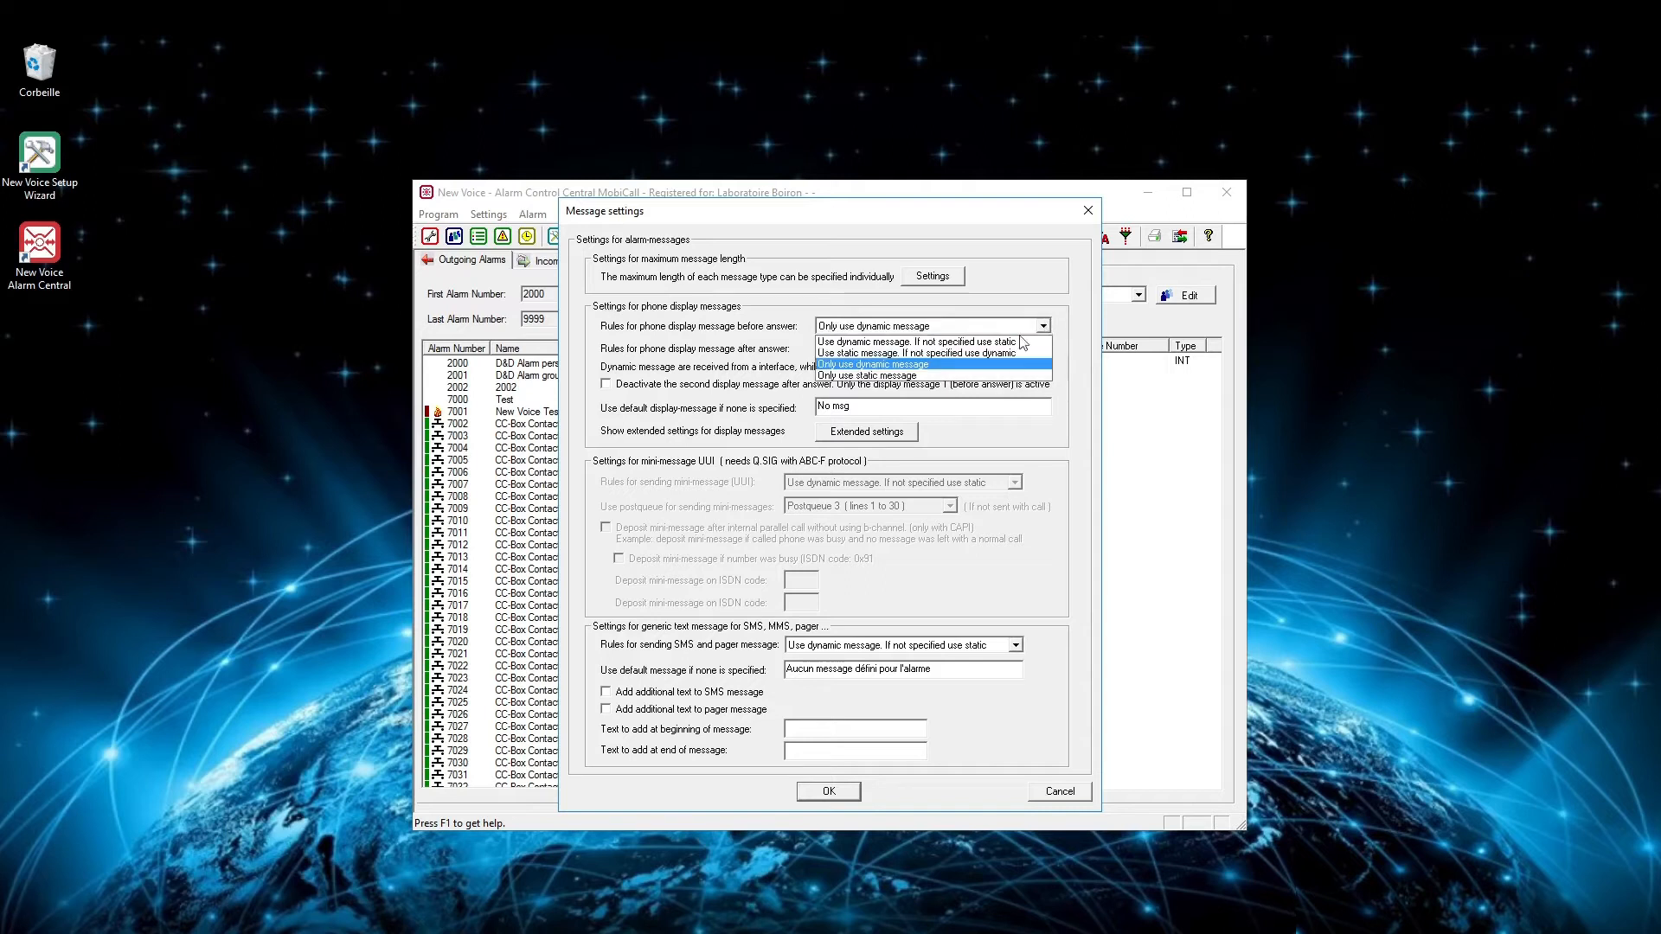
left_click(953, 377)
left_click(1043, 327)
left_click(1033, 334)
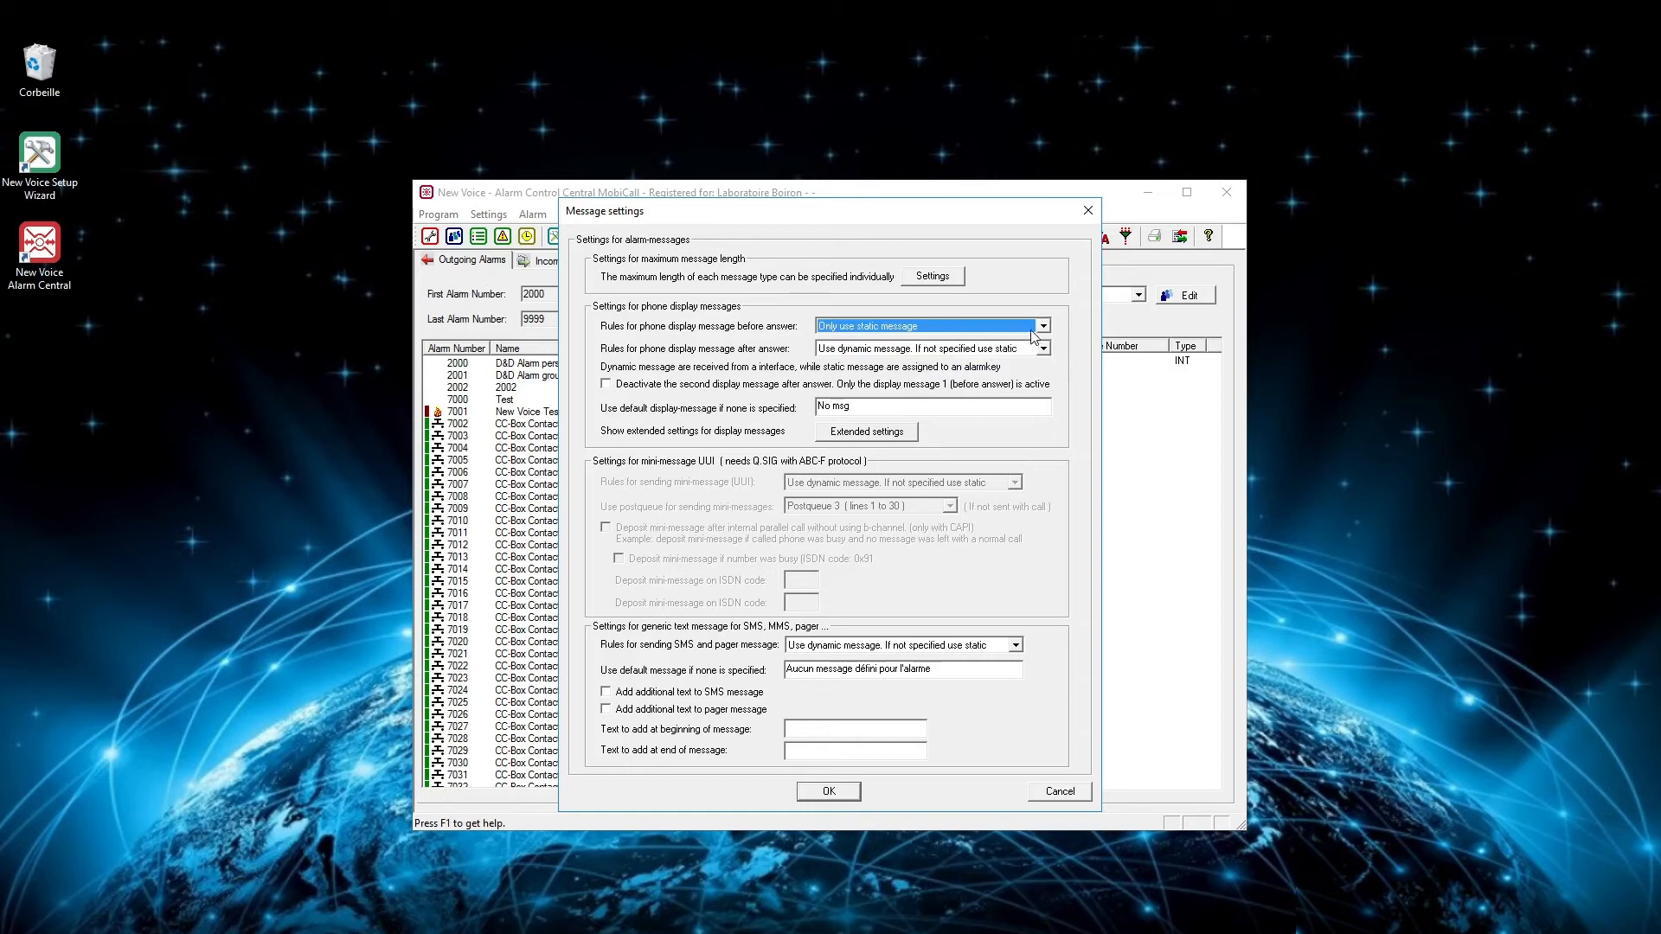
left_click(1037, 328)
left_click(1031, 343)
left_click(1044, 348)
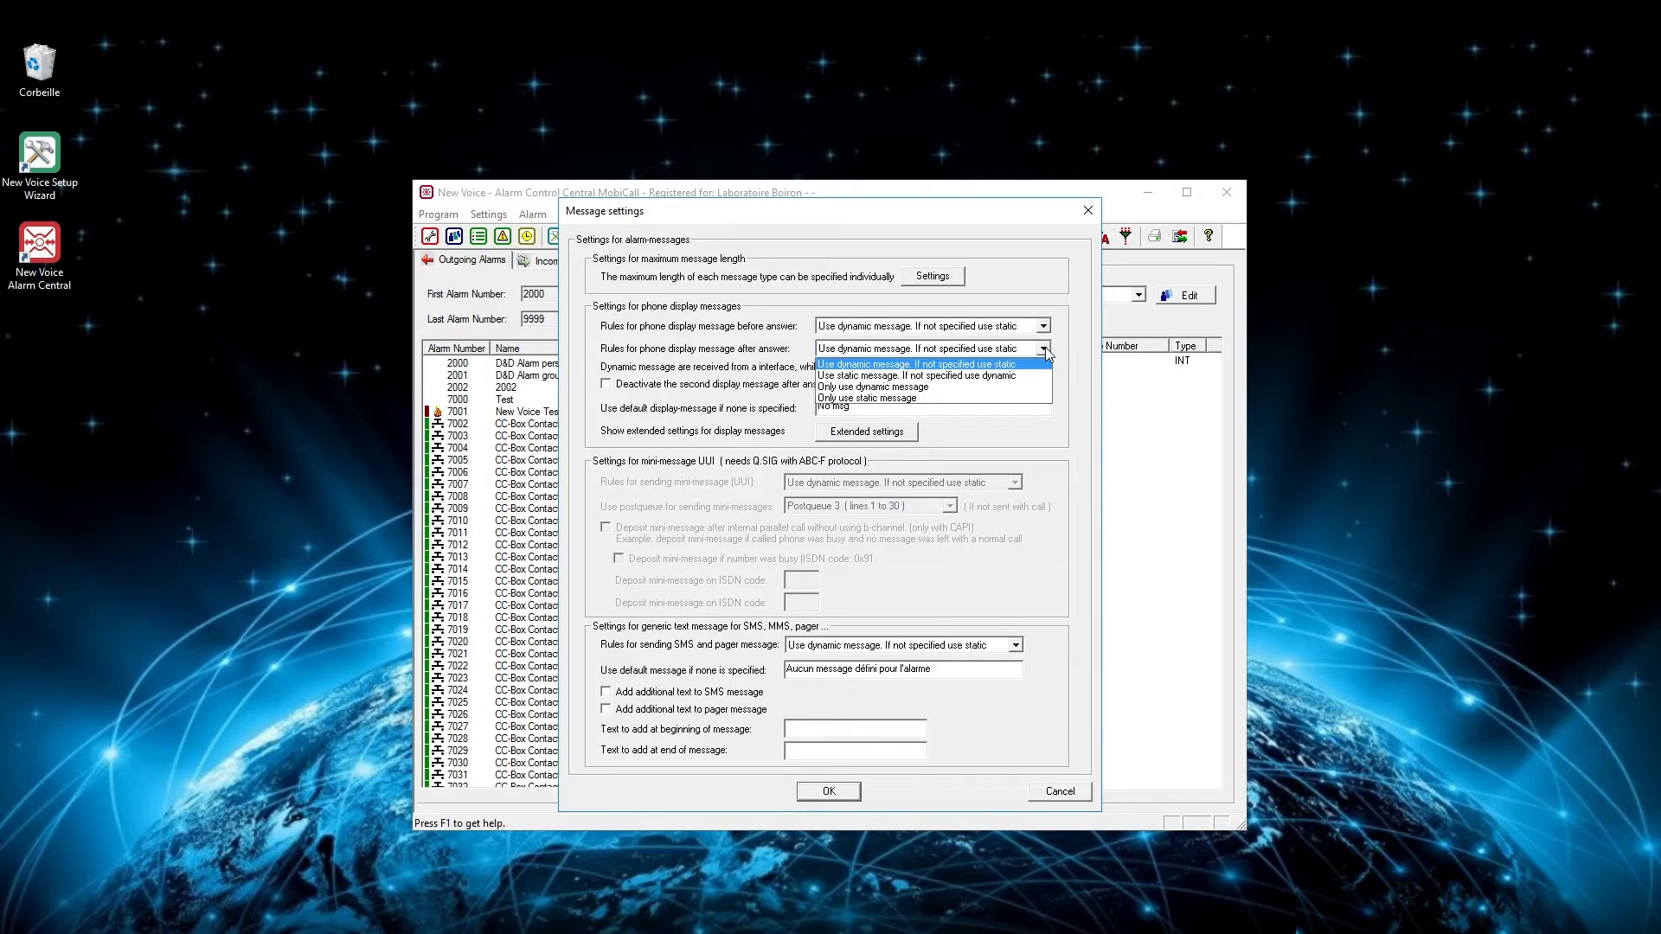
left_click(1065, 350)
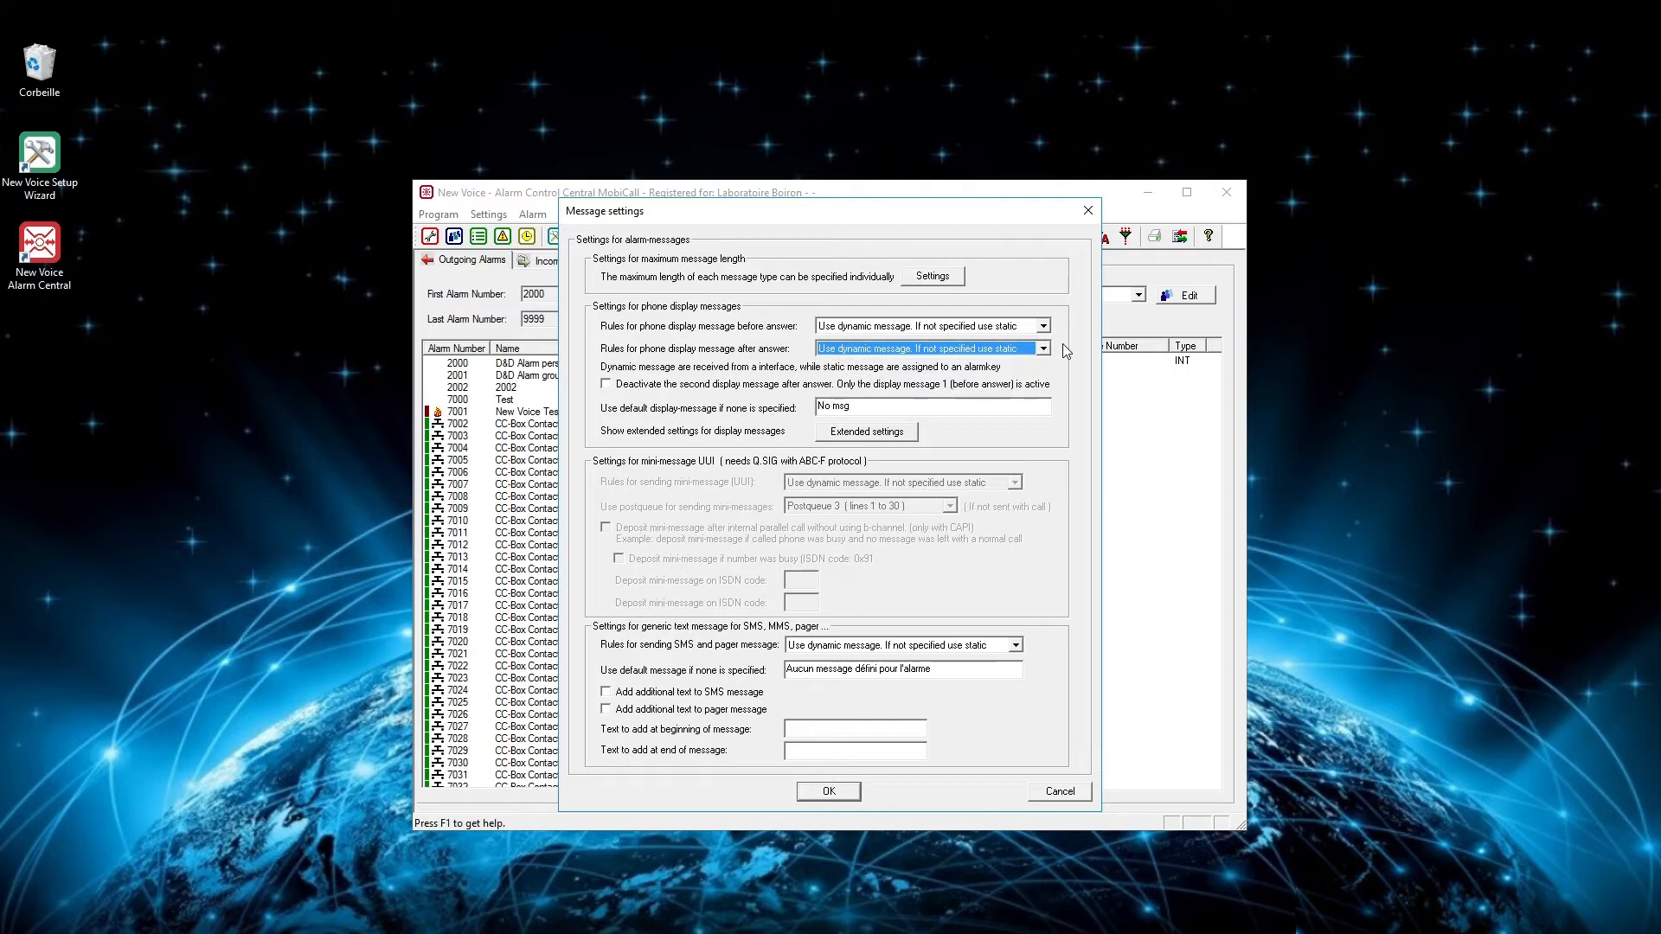
- Deactivate the second display message after answer; in the extended settings, use only the dynamic msg file's messages and get the second message after 1 char
left_click(606, 385)
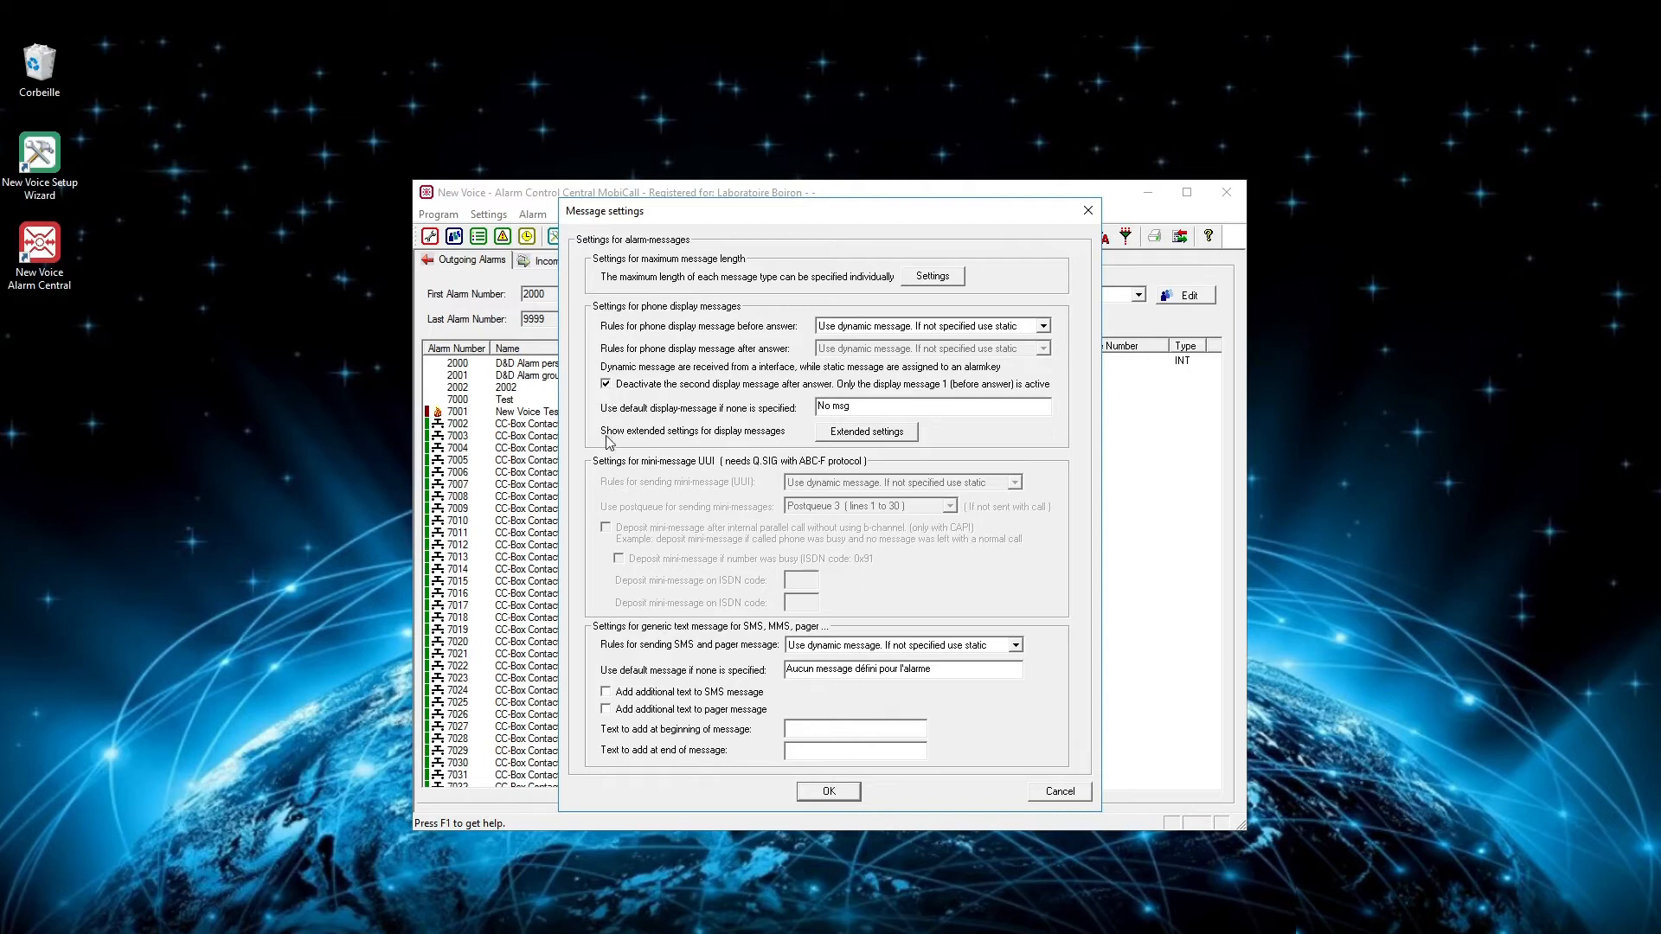
left_click(834, 433)
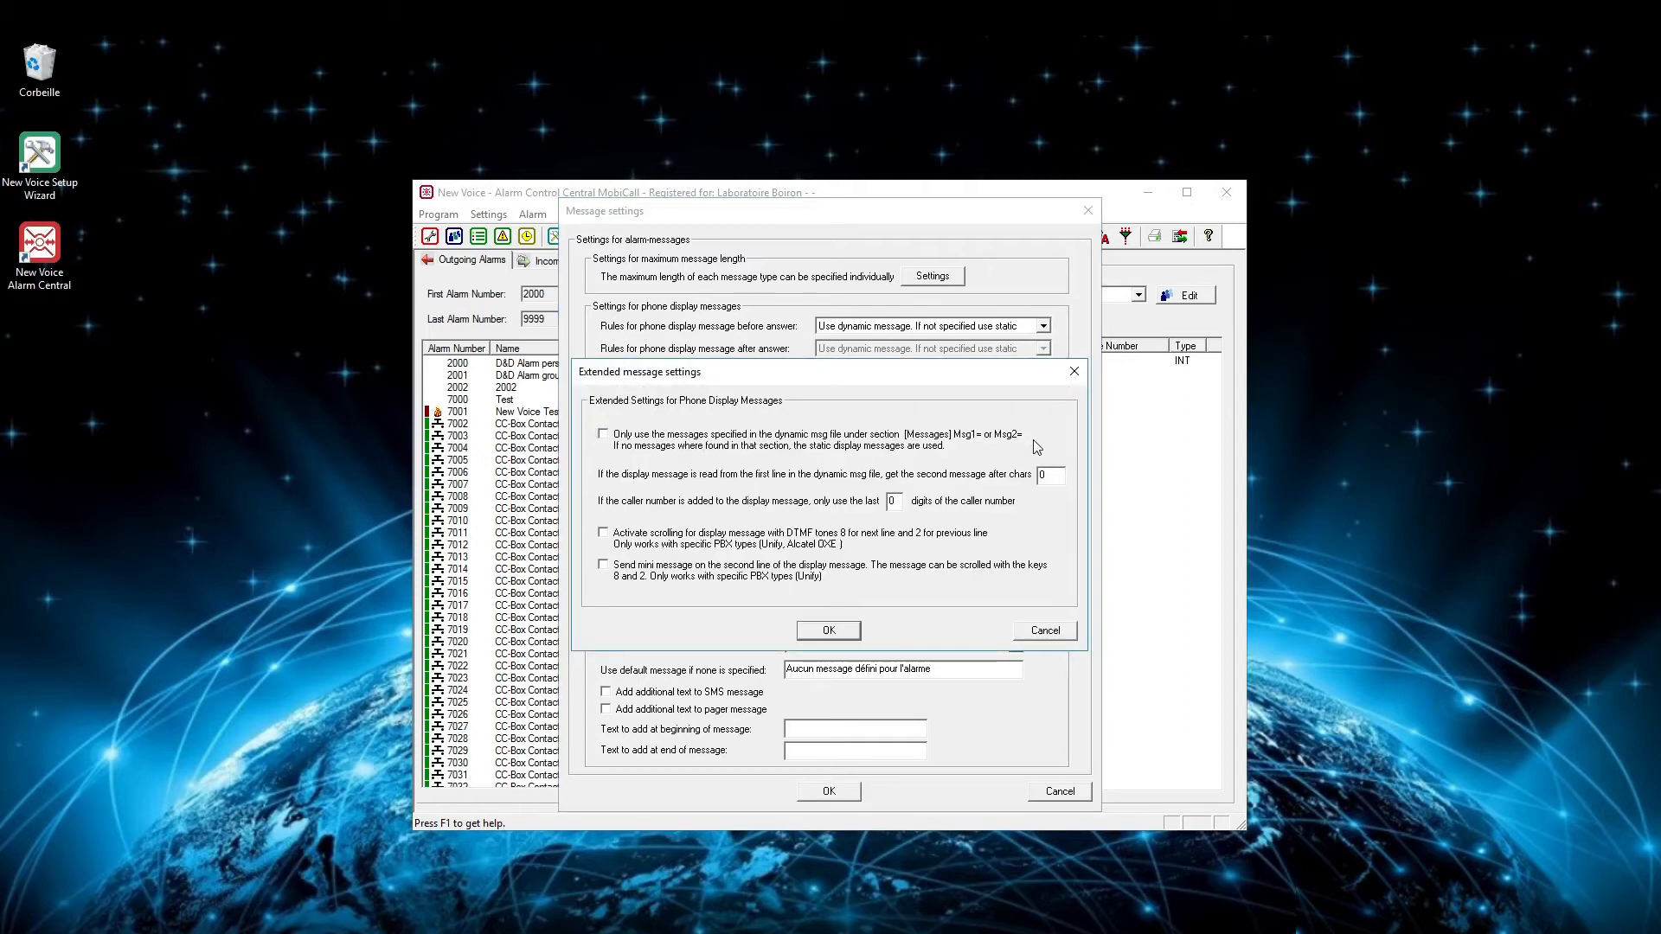
left_click(604, 435)
left_click(1057, 479)
key("shift+Left")
type("1")
left_click(898, 507)
left_click(848, 638)
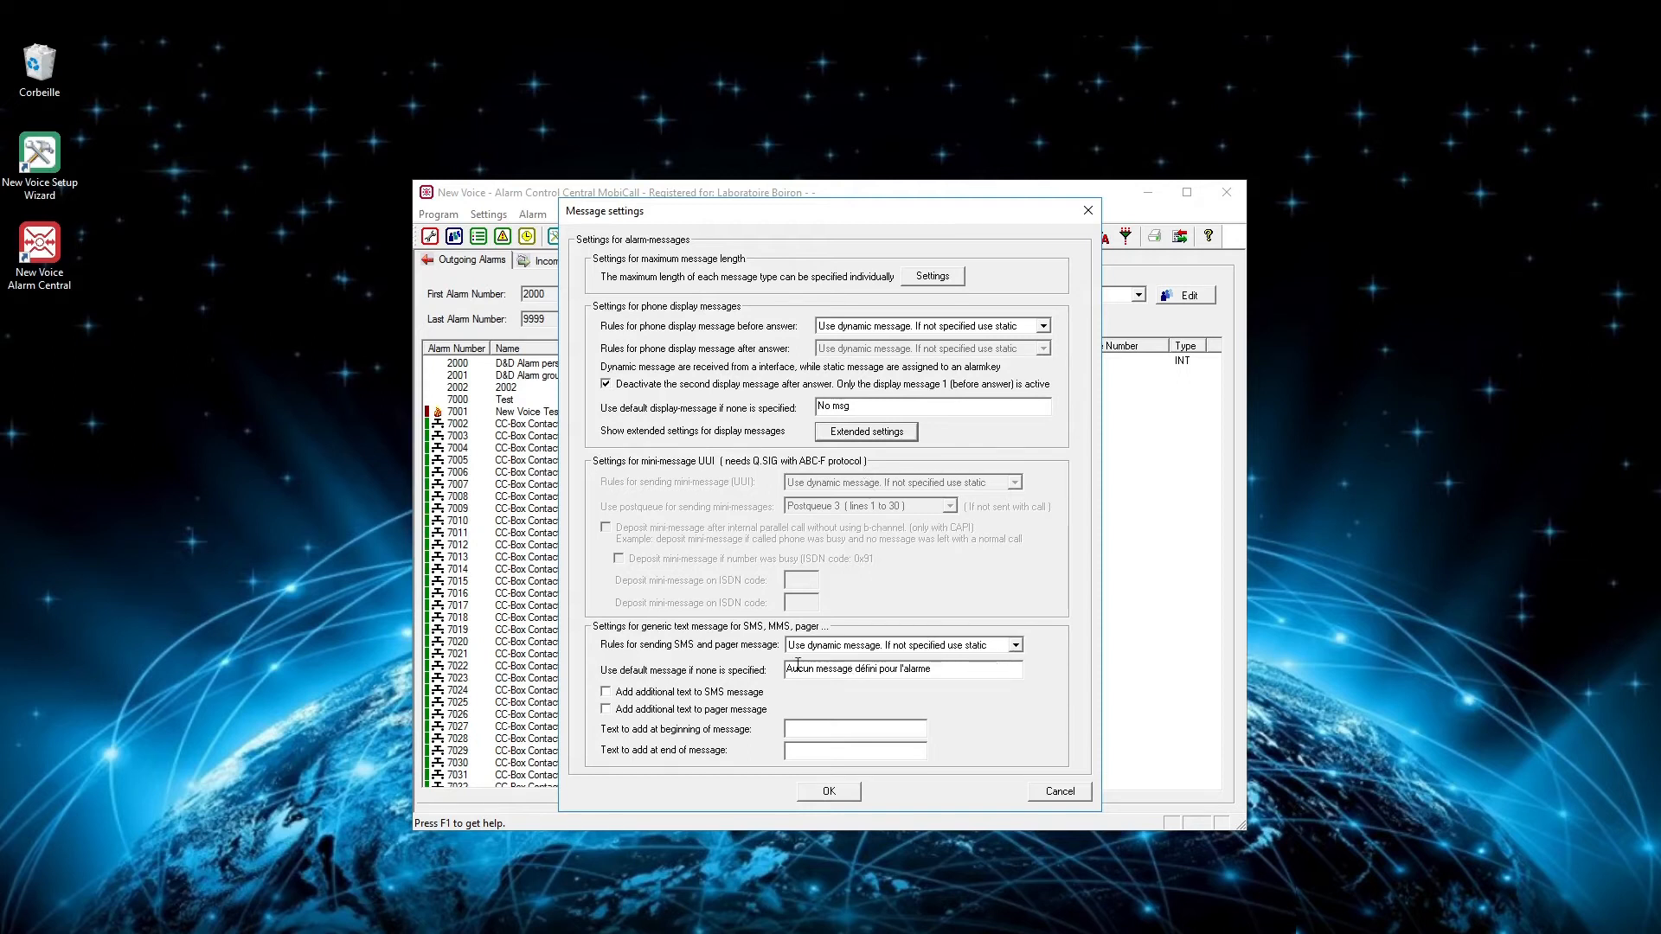
- Review the SMS and pager sending rules and the additional-text fields, and save the message settings
left_click(1014, 646)
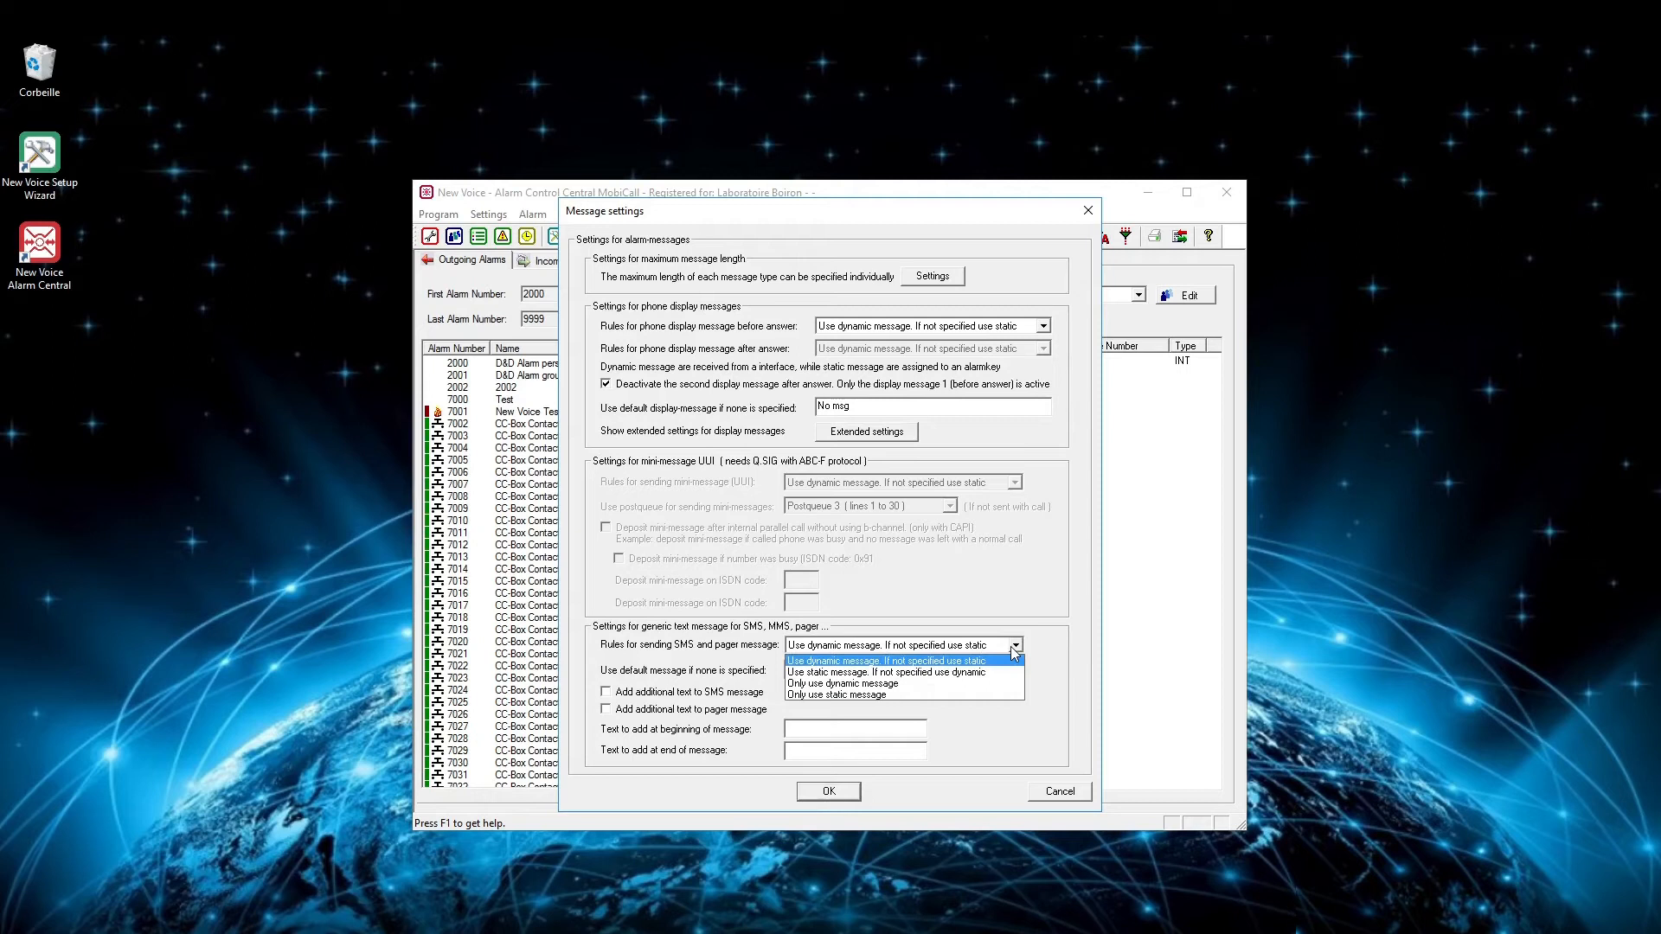
left_click(1022, 648)
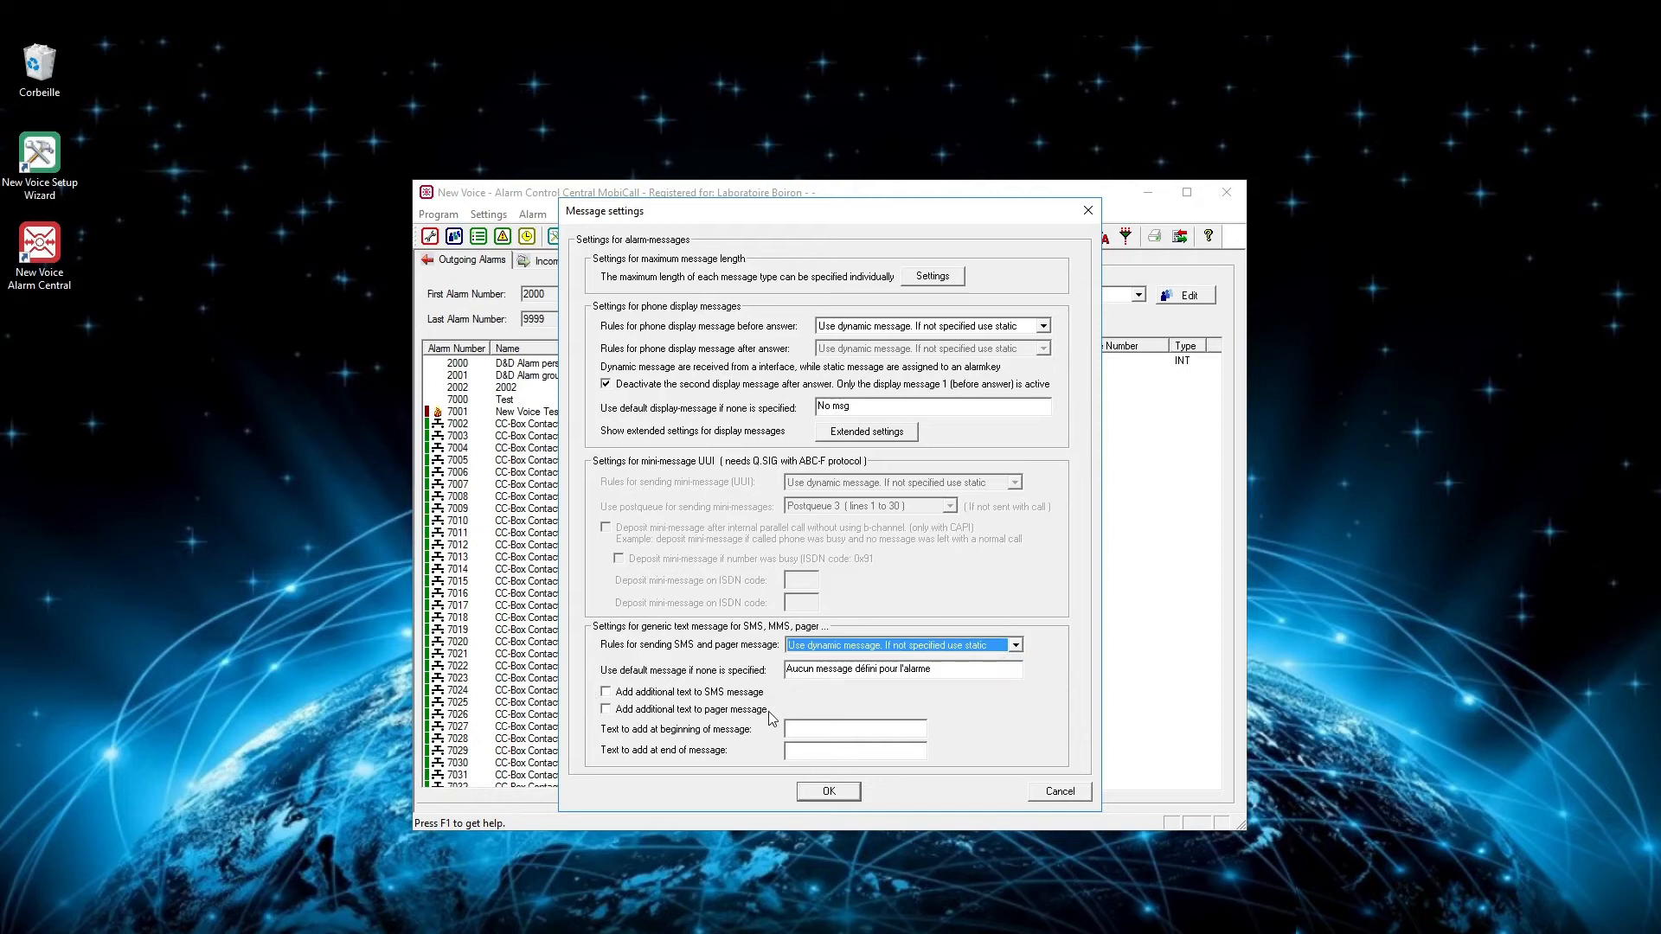
left_click(821, 726)
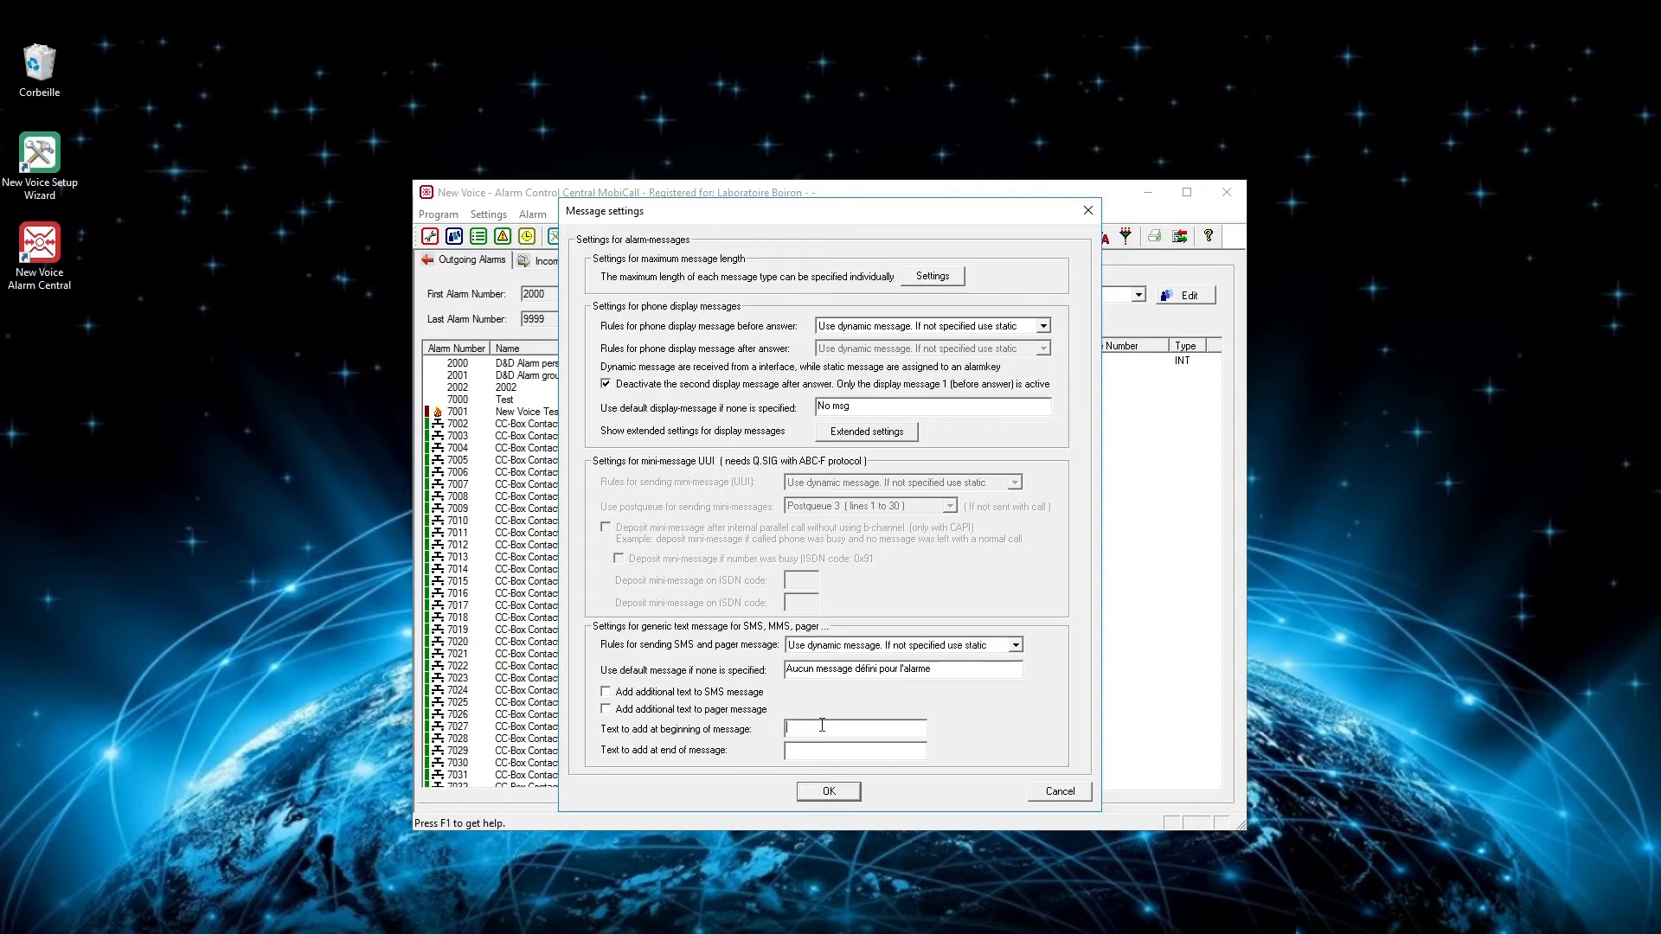
left_click(834, 751)
left_click(827, 792)
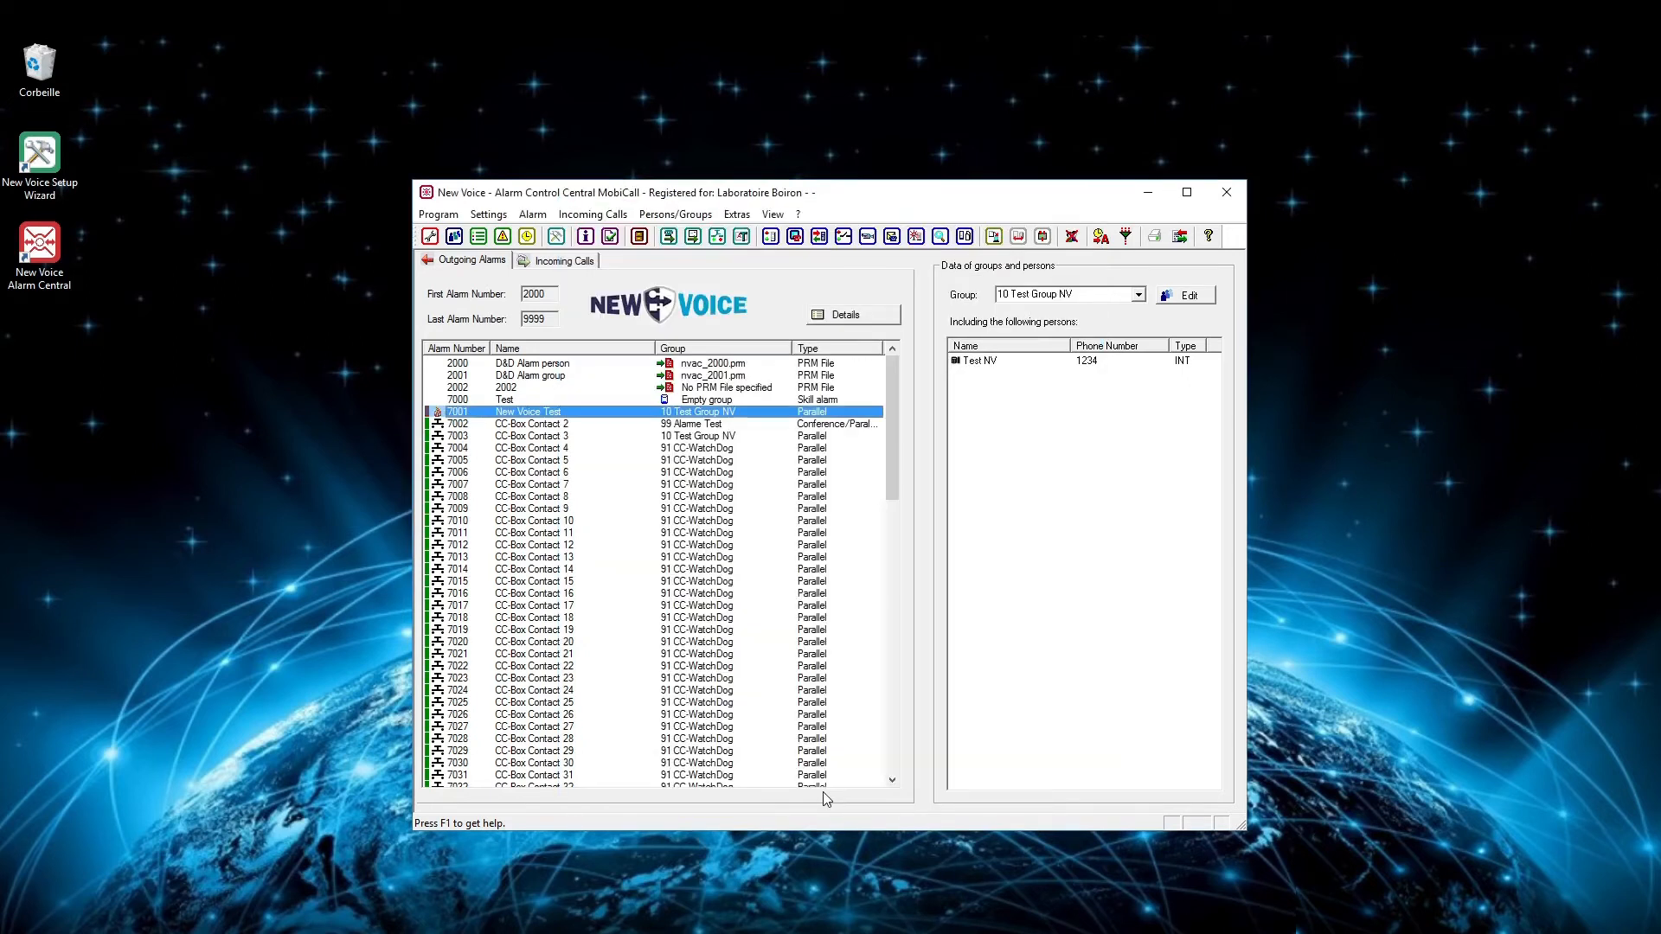
- Open the message template editor from the text message settings of alarm 7001 and add a new template named Template_NV
double_click(643, 415)
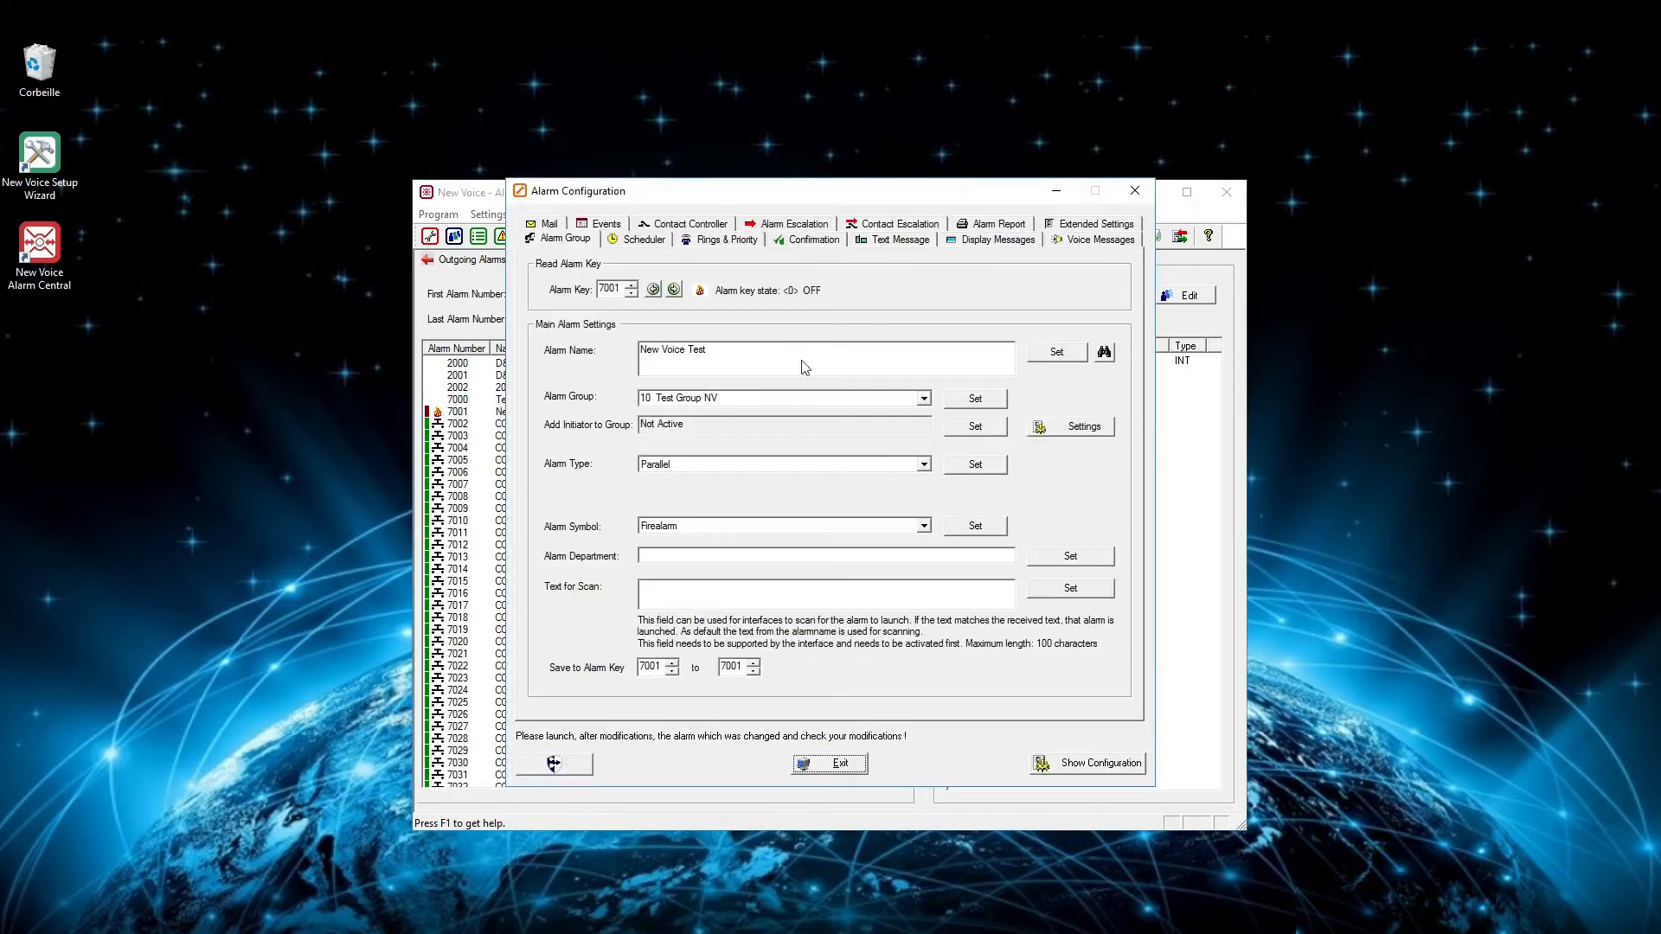
left_click(902, 240)
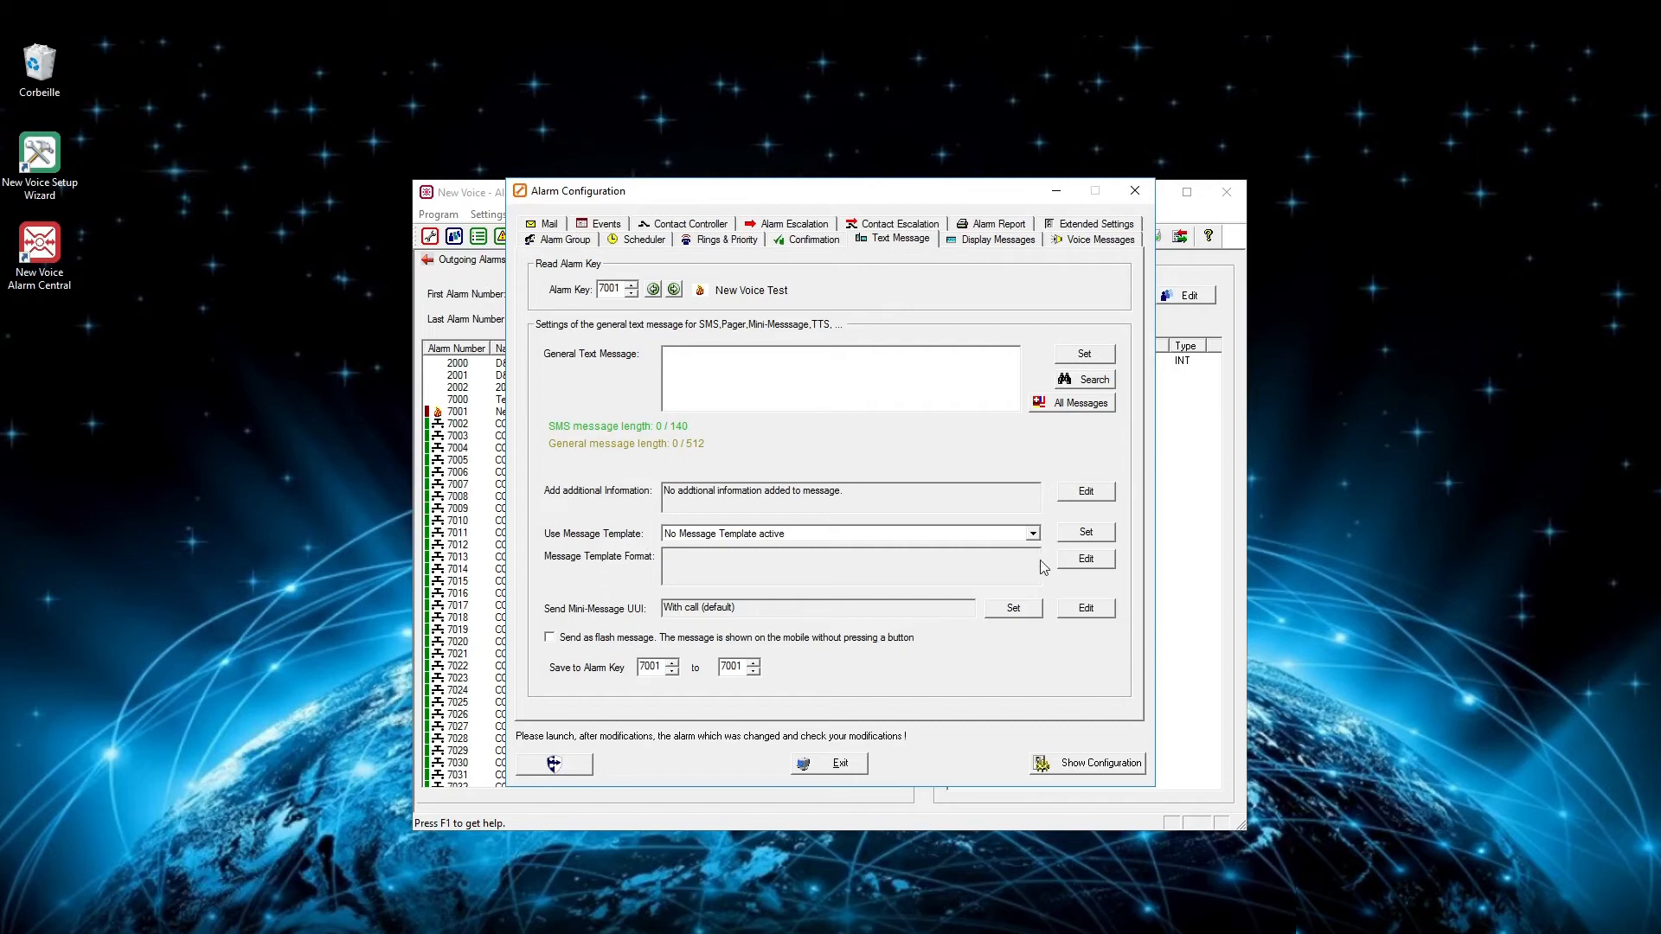
left_click(1085, 558)
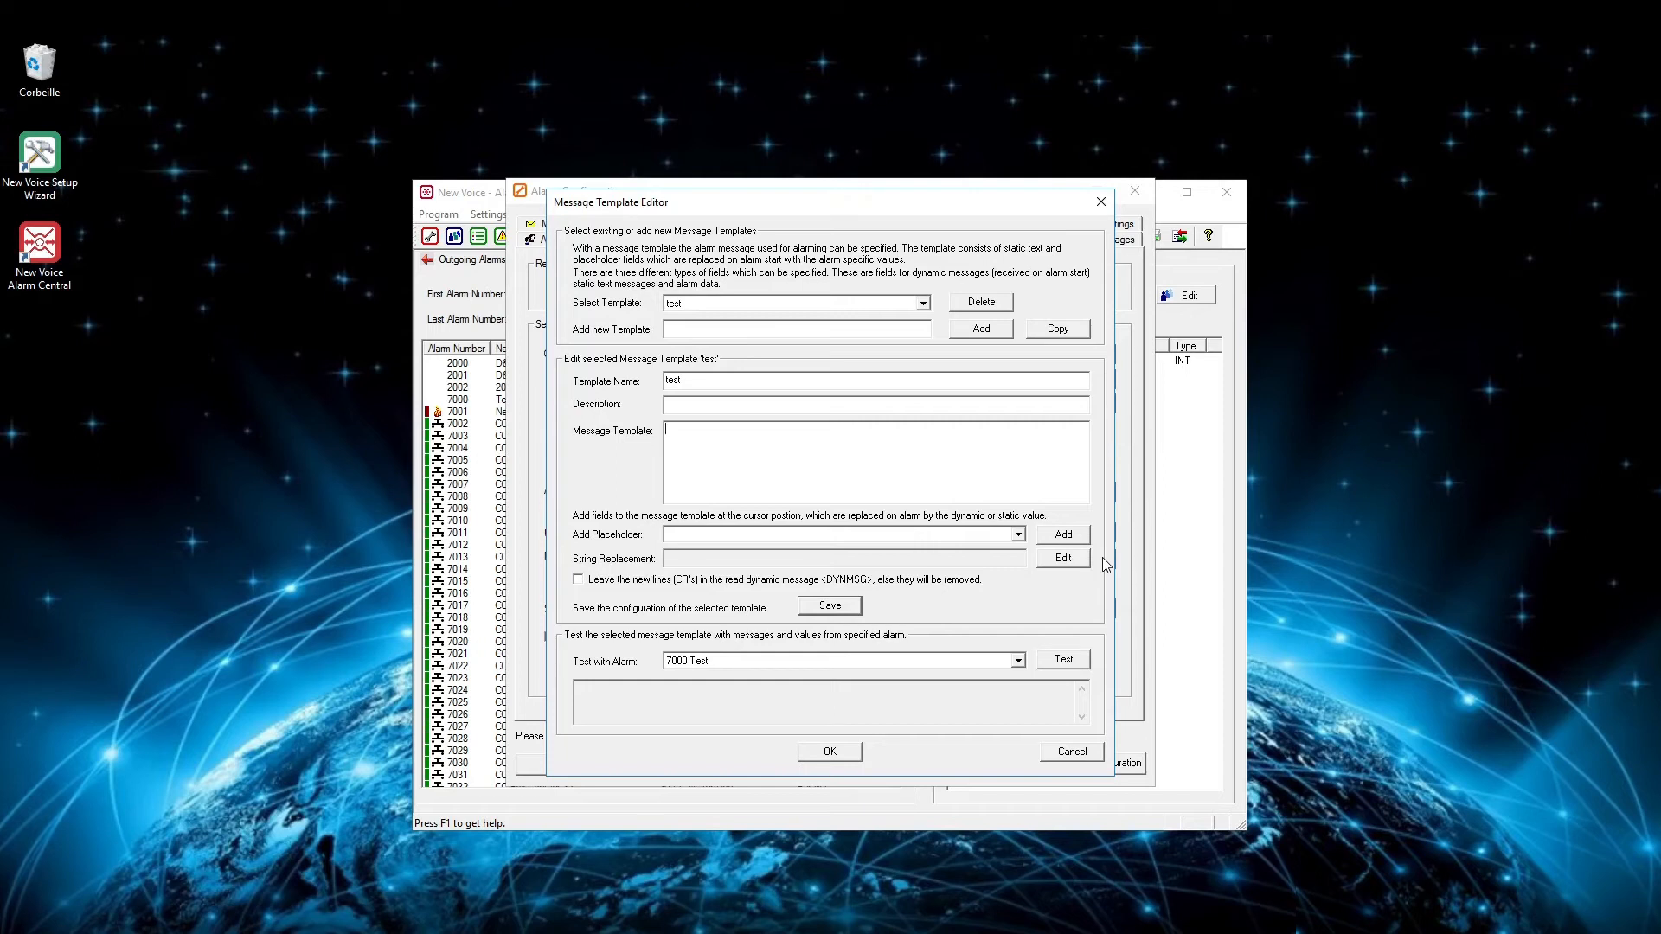
left_click(695, 332)
type("Template_NV")
left_click(972, 328)
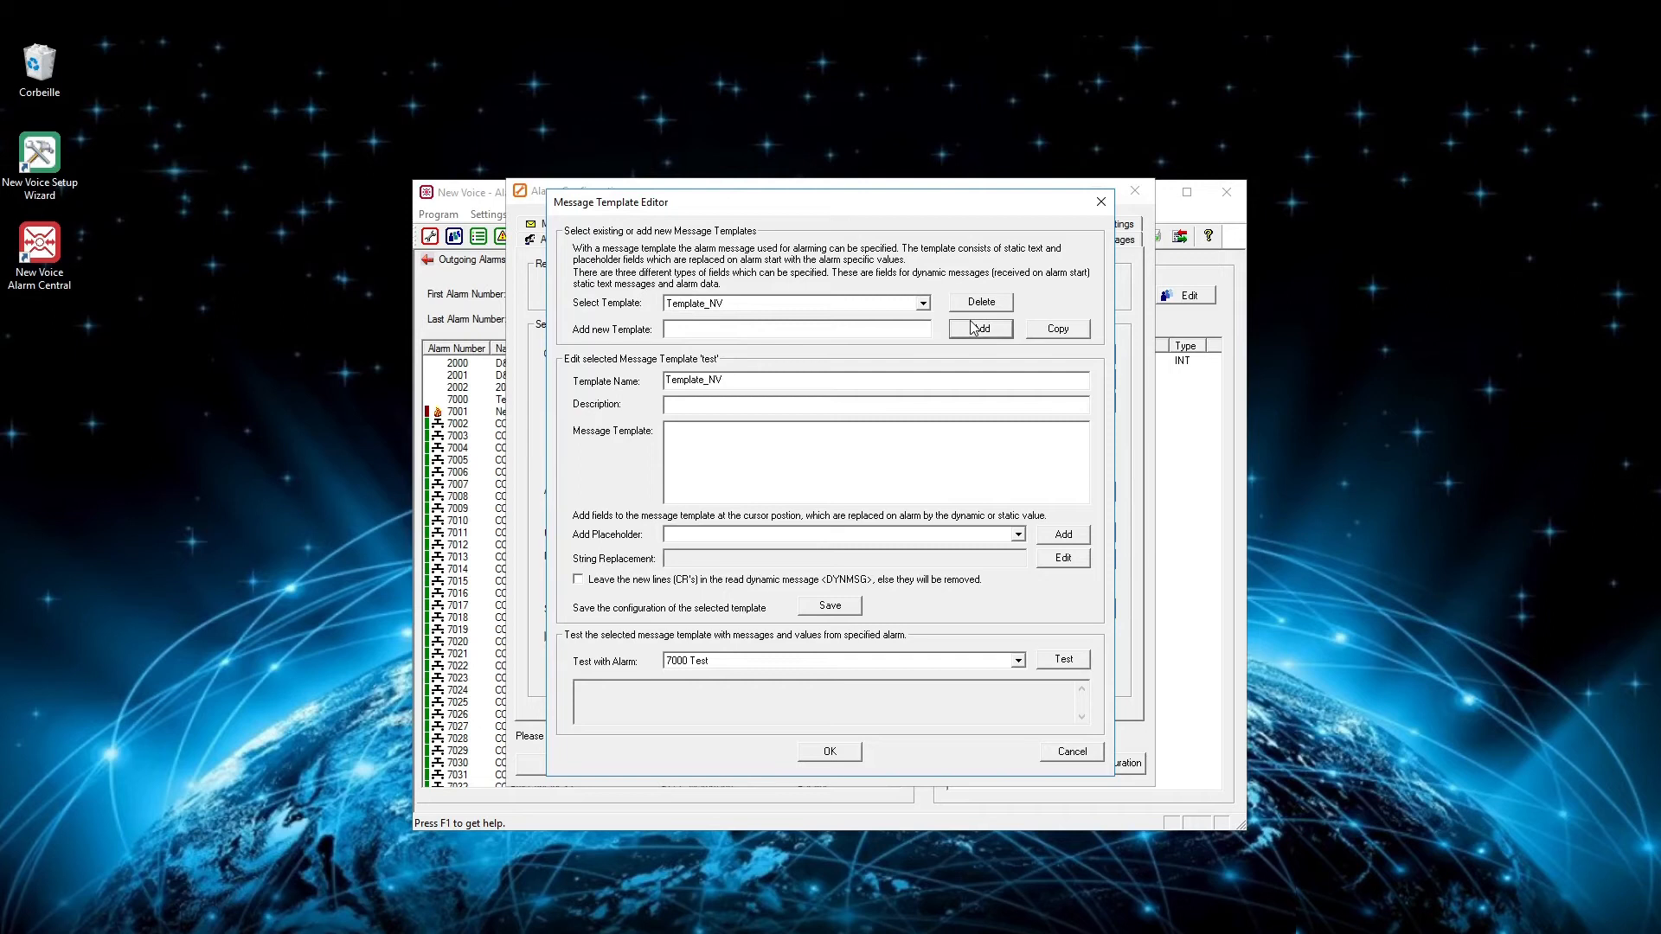
- Give Template_NV the description "Test Template Nv" and start its message text with "Test Alarm"
left_click(751, 404)
type("Test Template Nv")
left_click(790, 428)
type("Test Al")
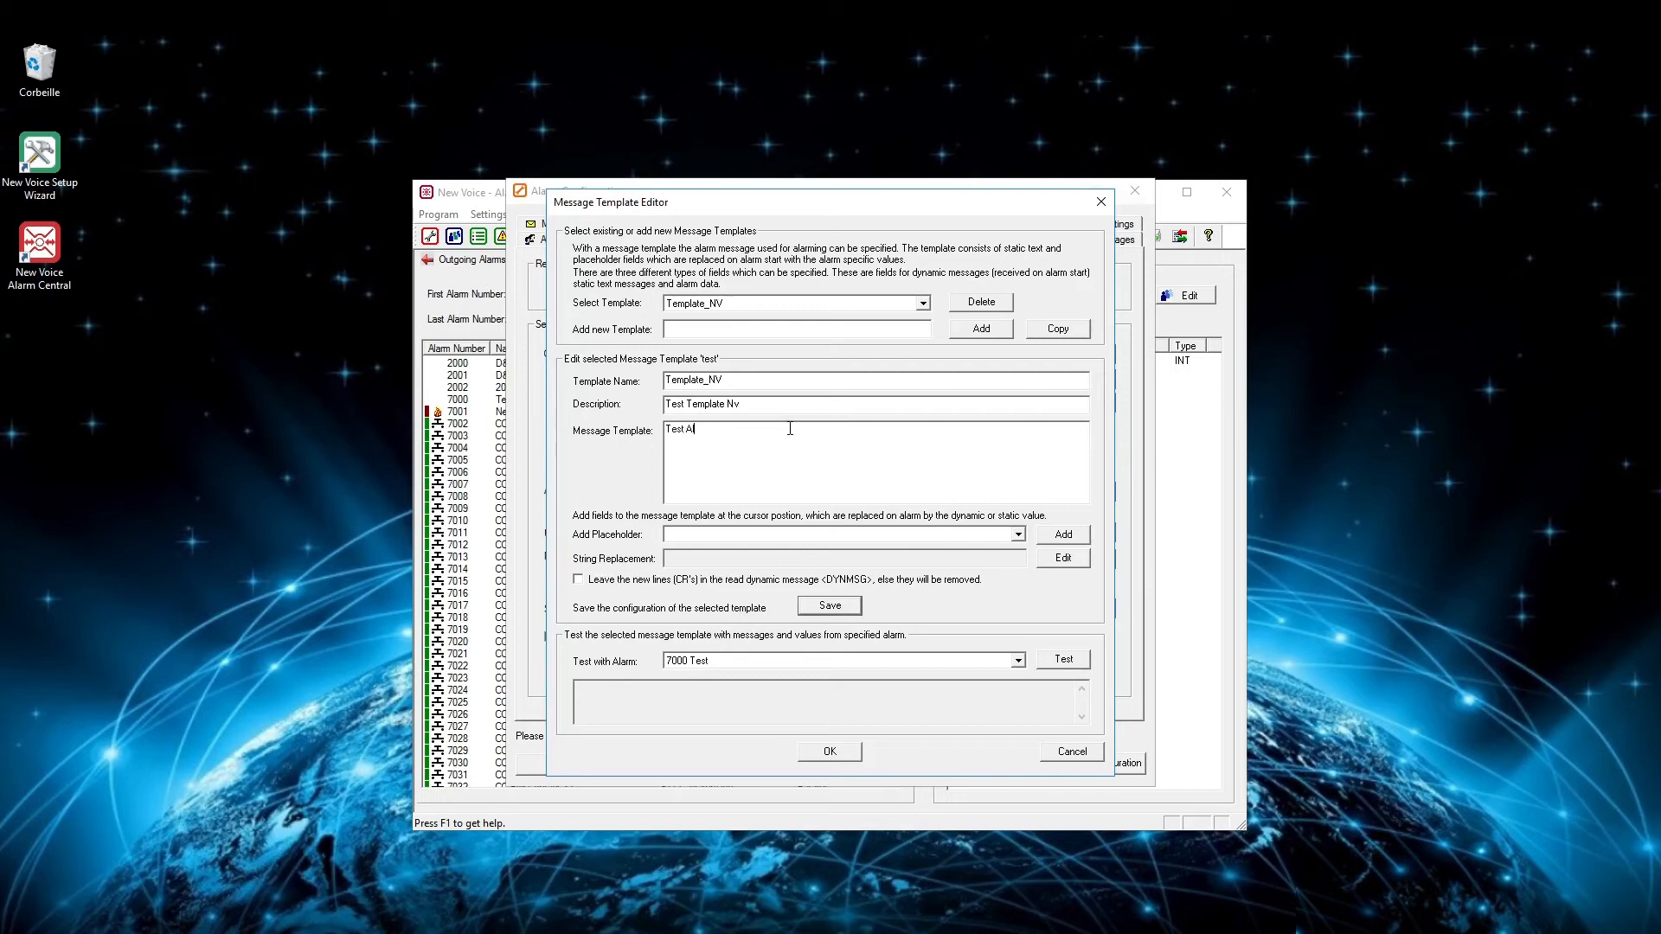
type("arm")
- Append the <ALARMNAME> and <ALARMTIME> placeholders to the message template text
left_click(1018, 535)
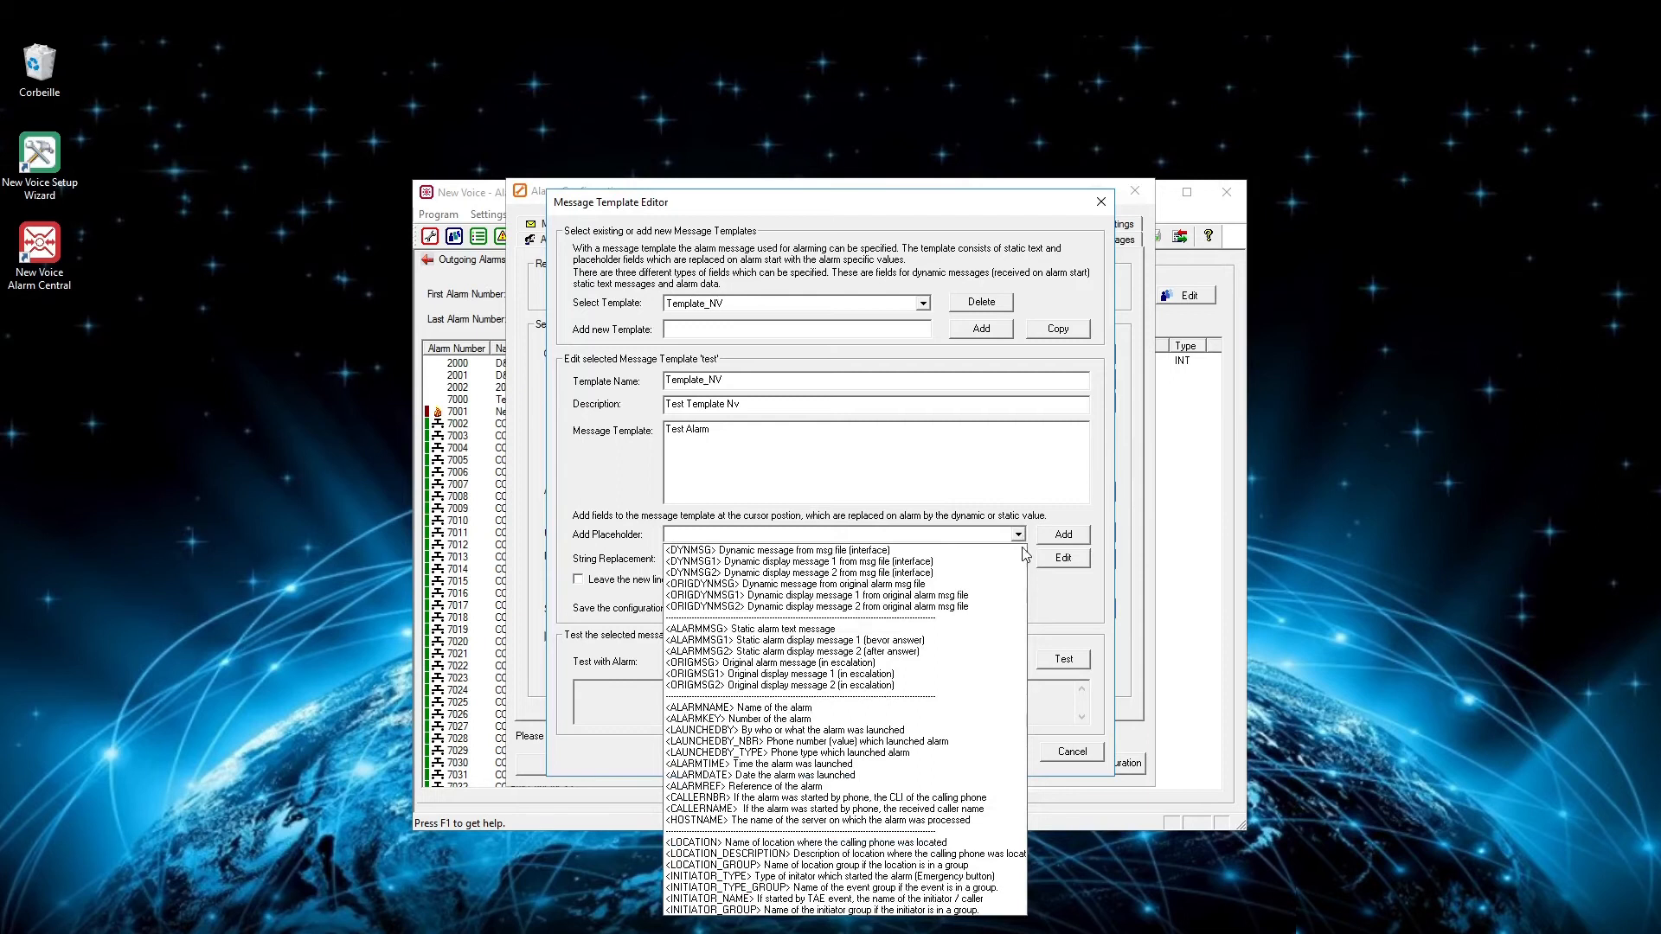
left_click(805, 708)
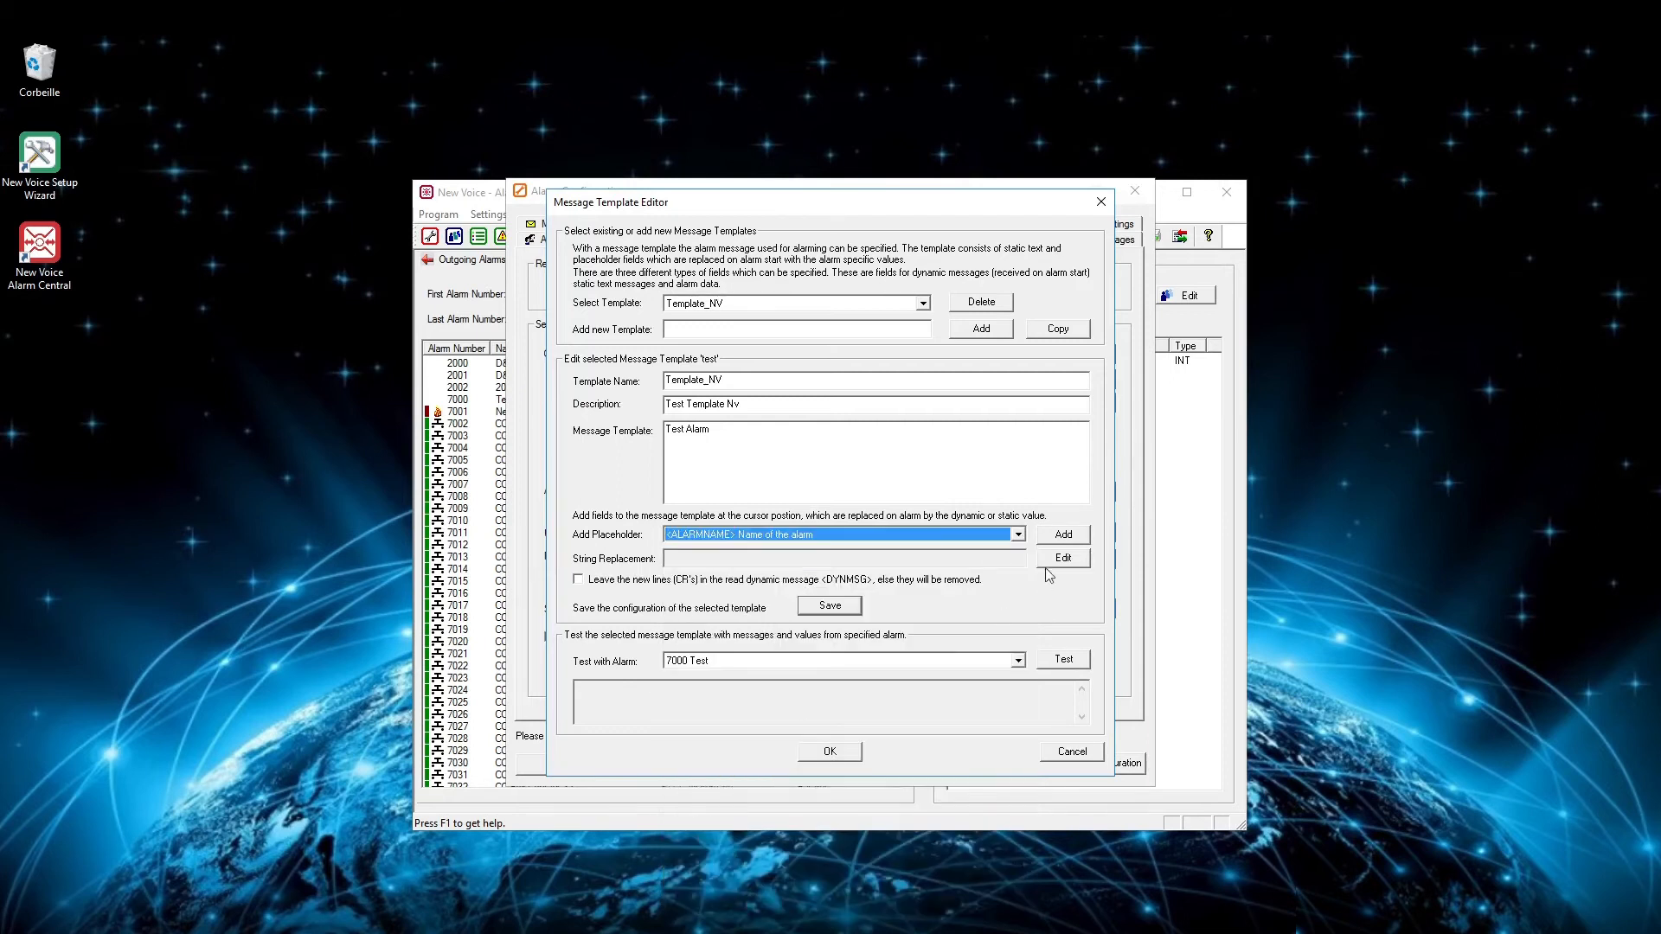
left_click(1062, 536)
left_click(1022, 537)
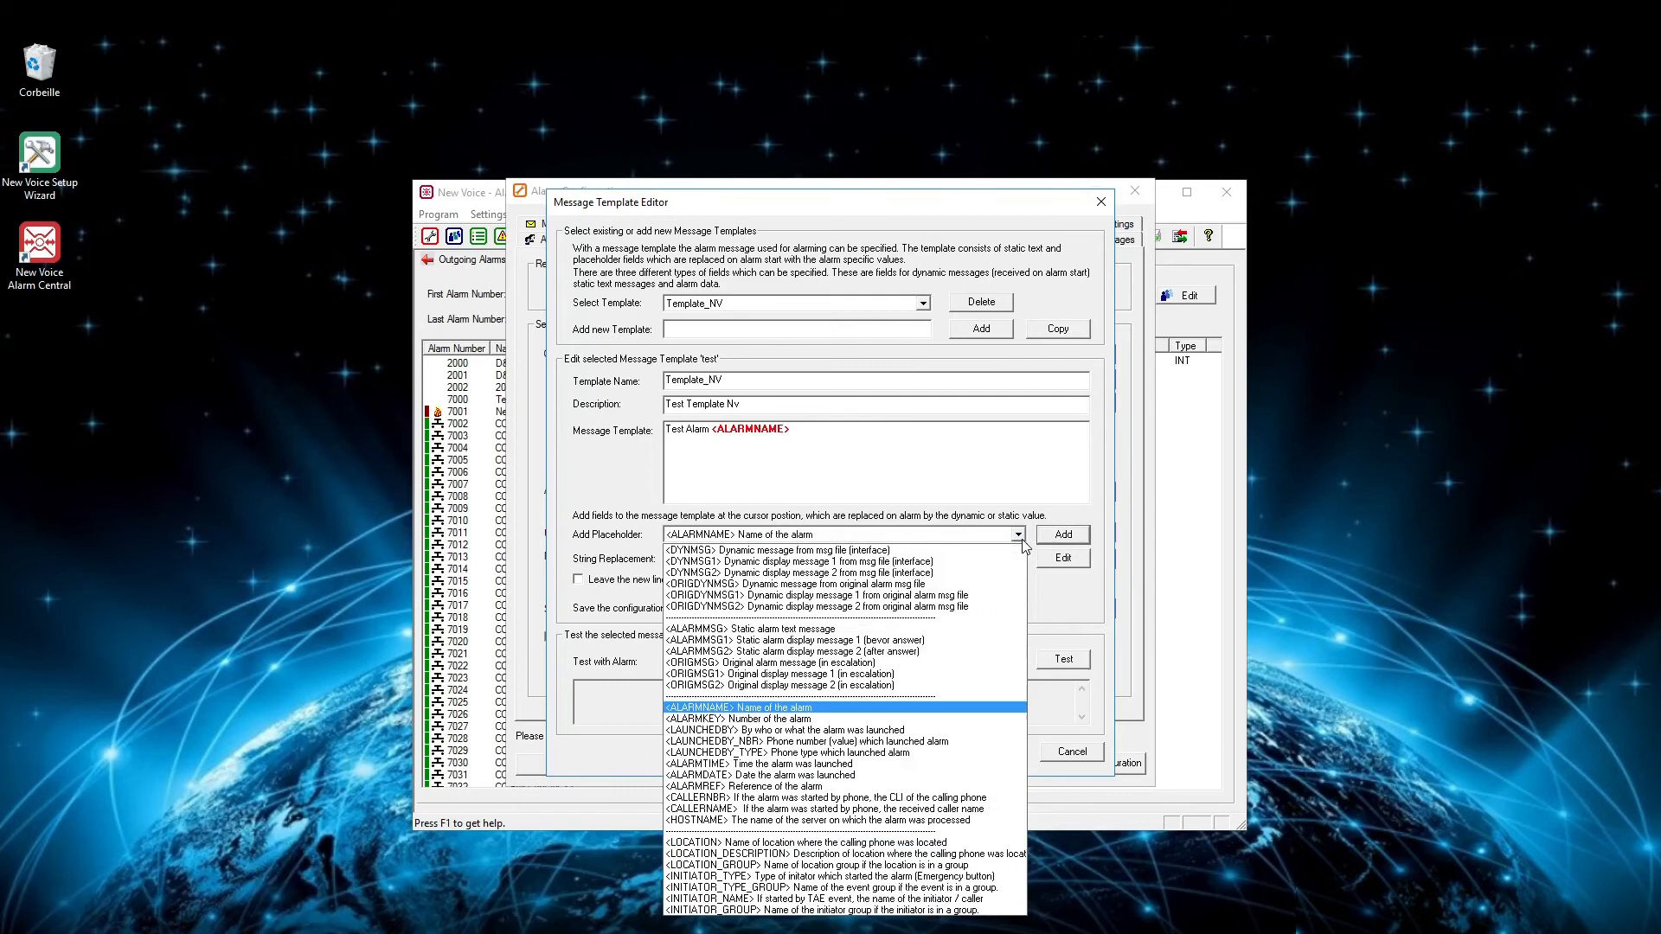
left_click(781, 765)
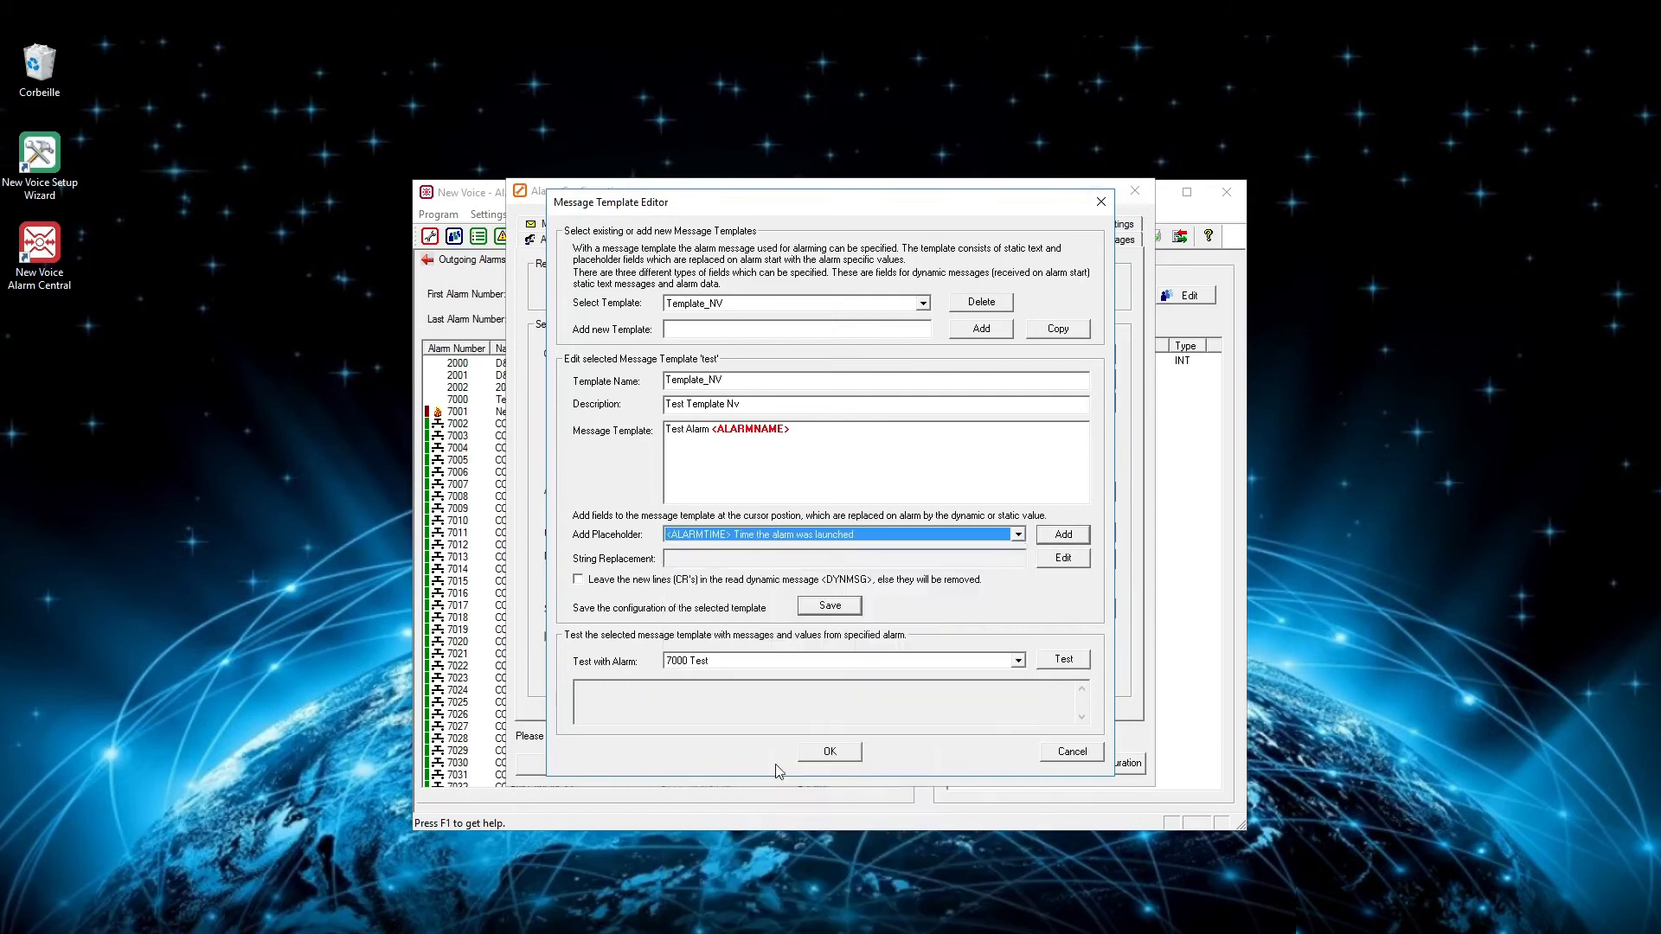
left_click(1085, 535)
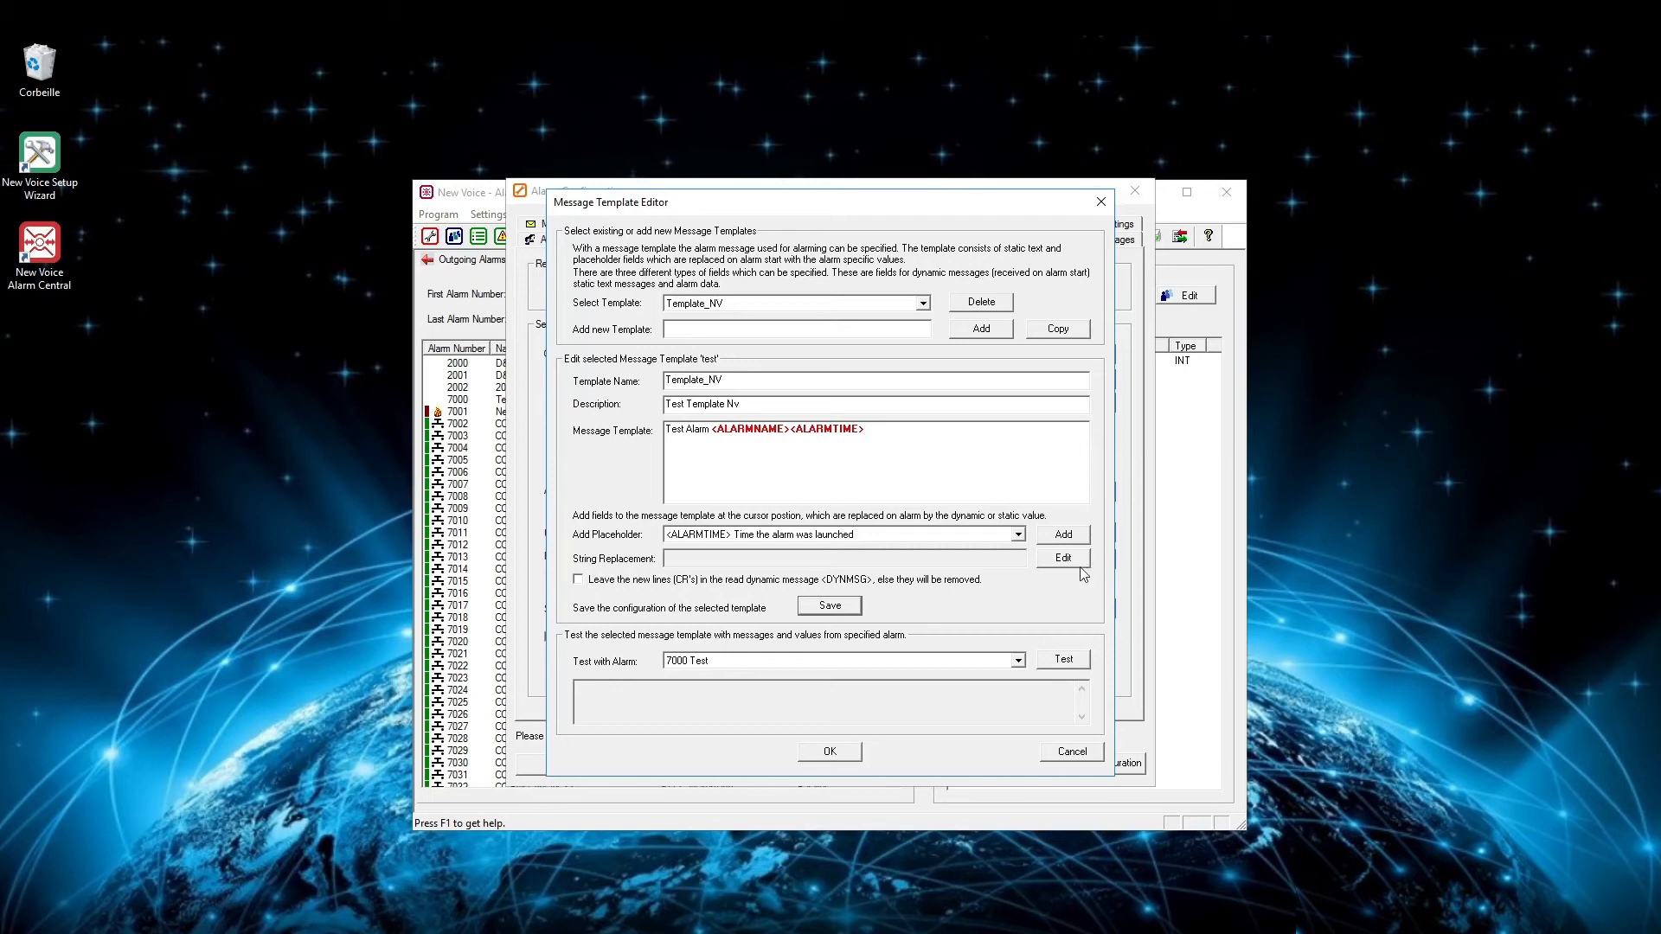
- View the template's string replacement settings without adding any, and save the configuration of Template_NV
left_click(1064, 559)
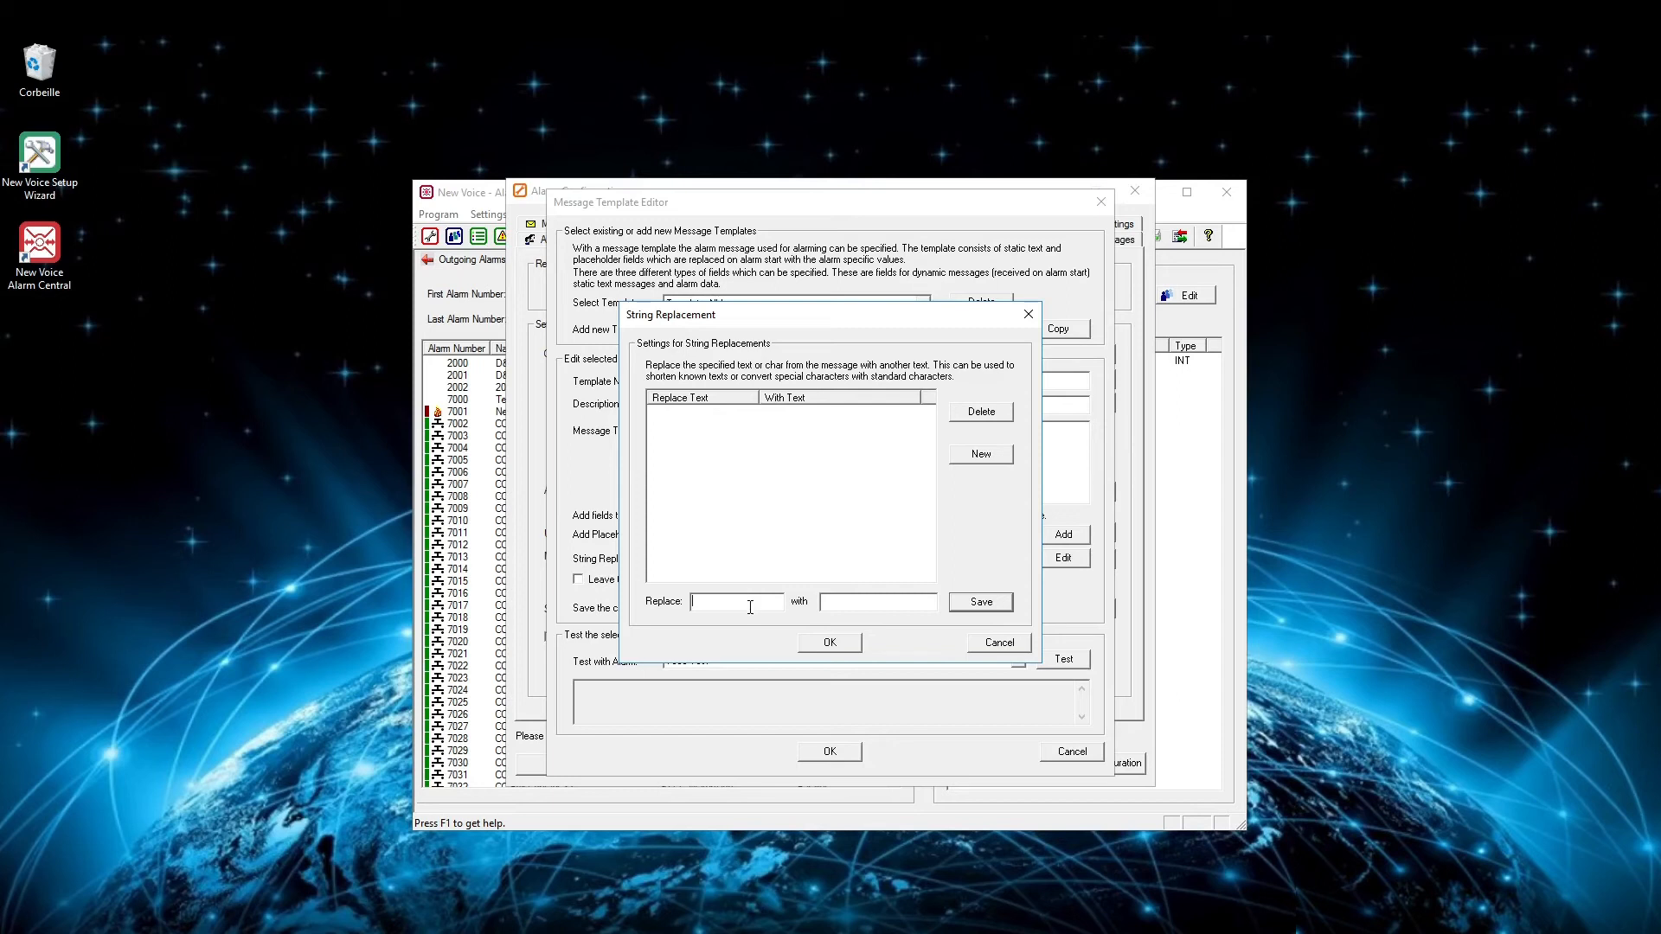
left_click(831, 642)
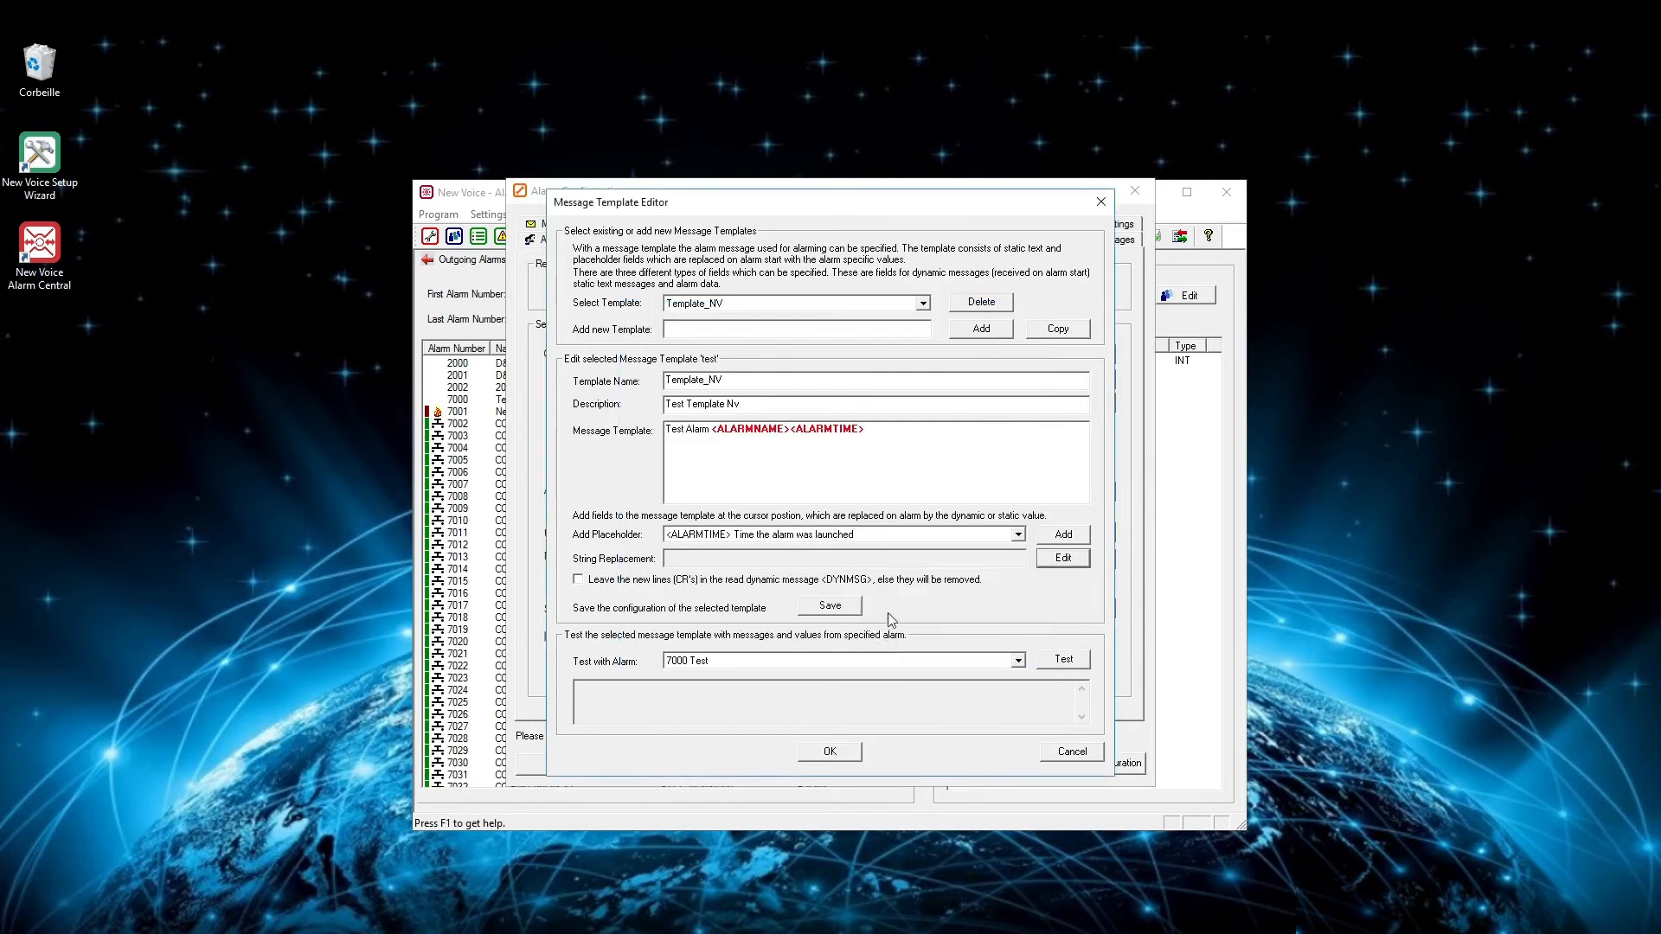
left_click(855, 612)
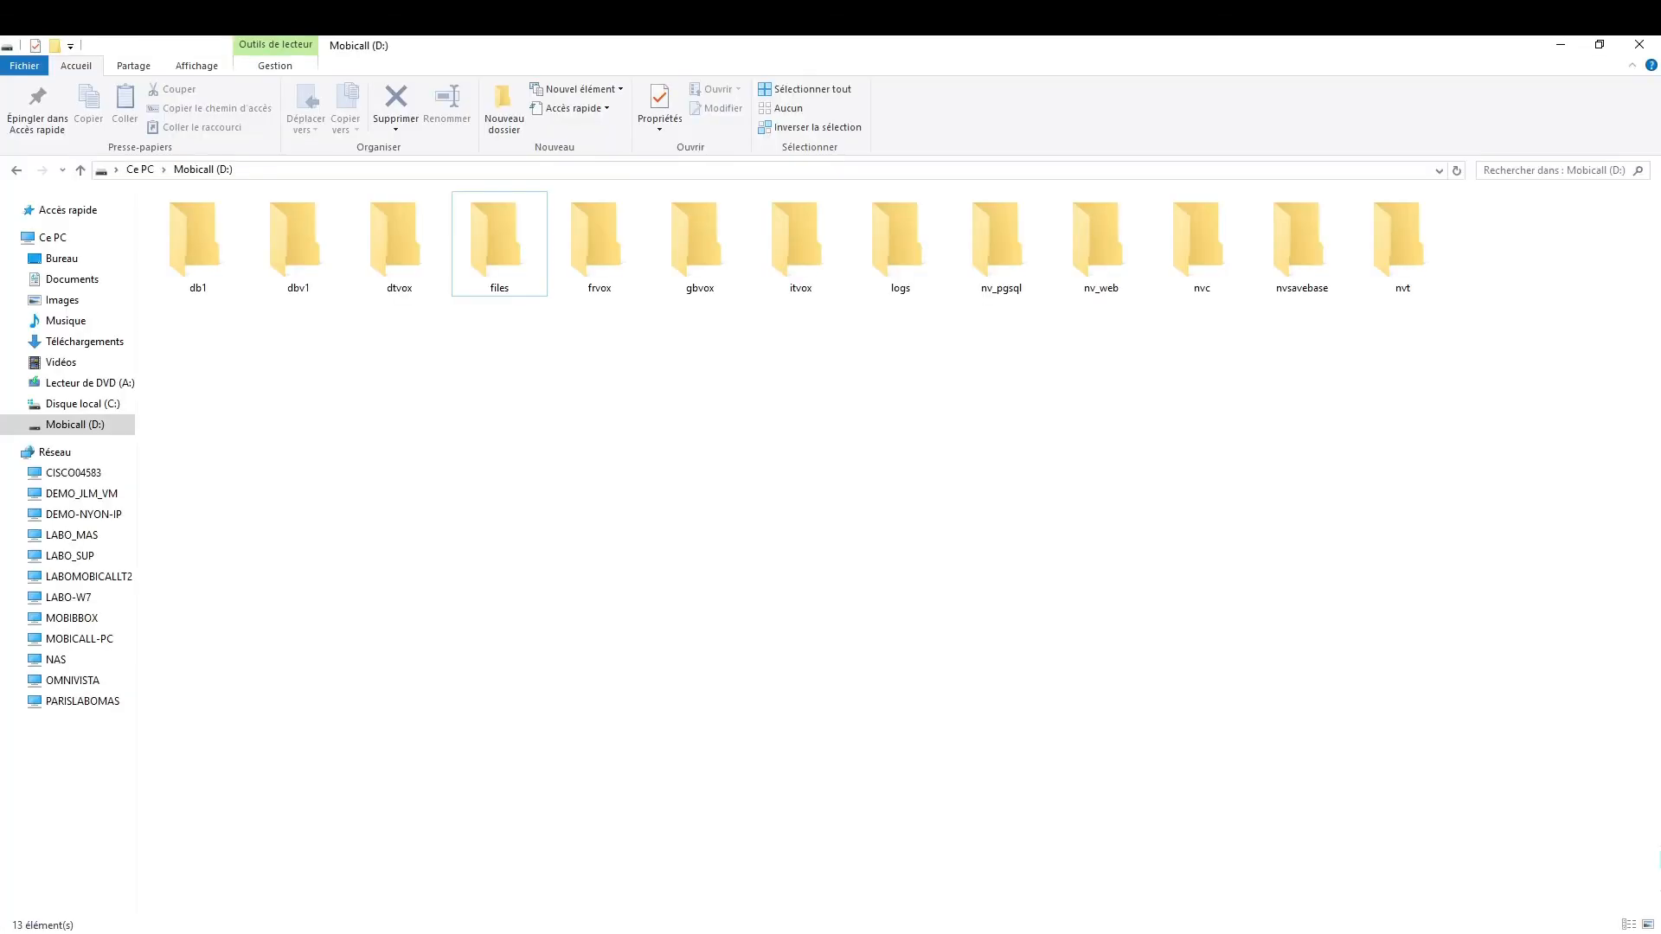
- In File Explorer, browse drive D: to files\mobicall\static\template to locate the saved template file
double_click(512, 248)
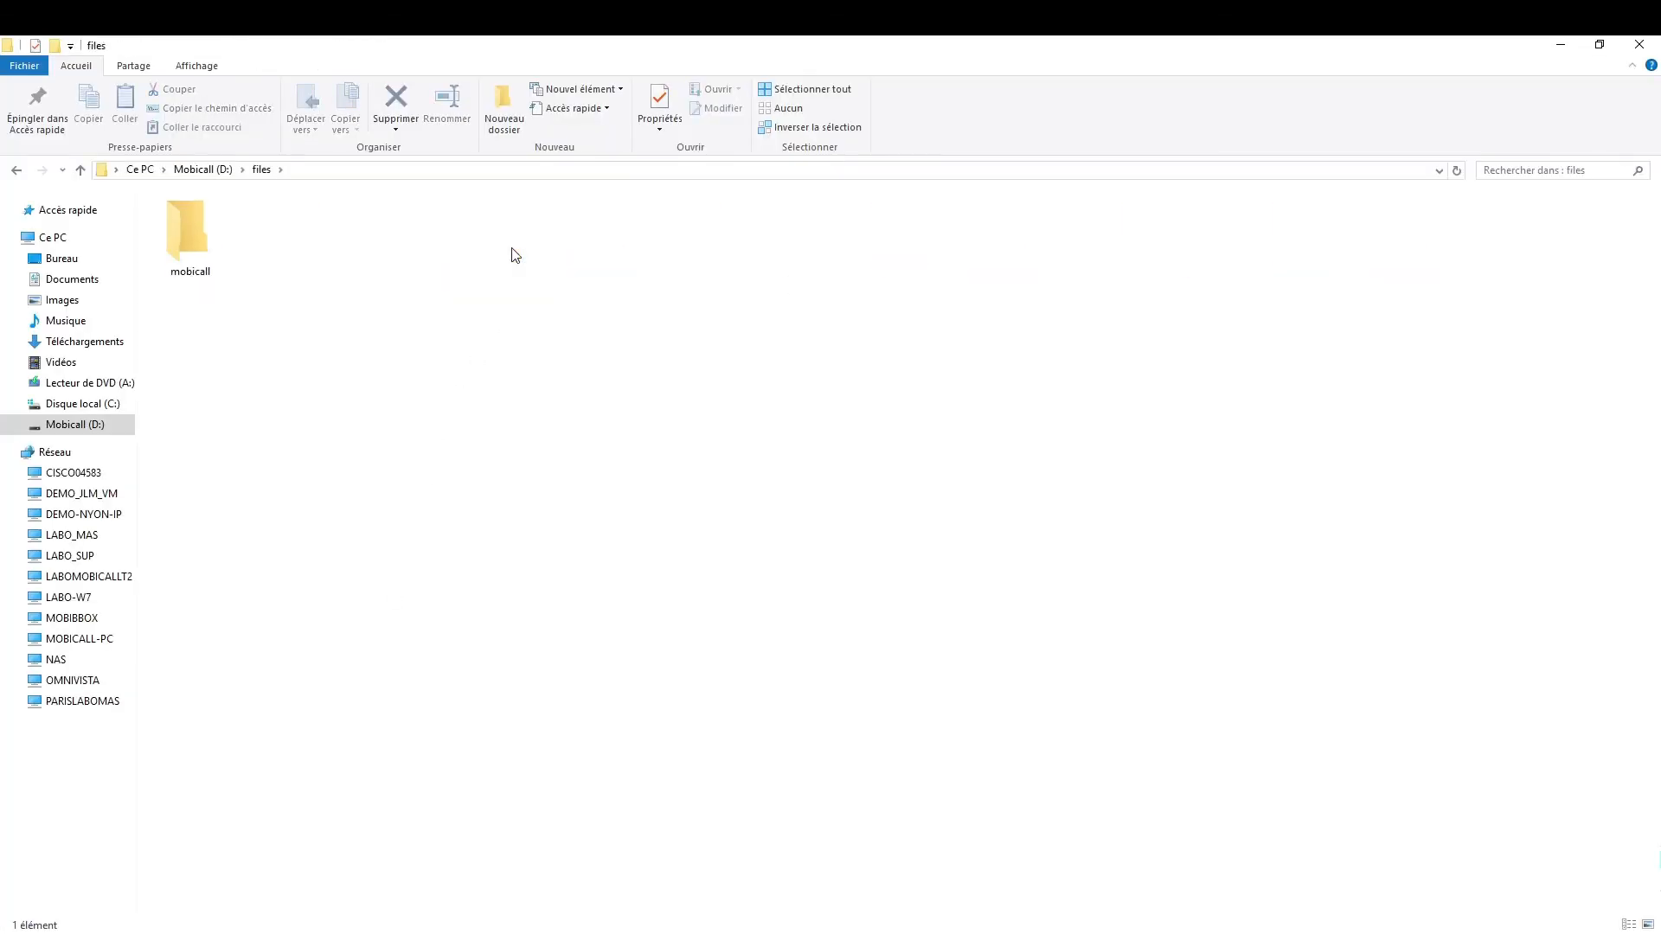
double_click(190, 232)
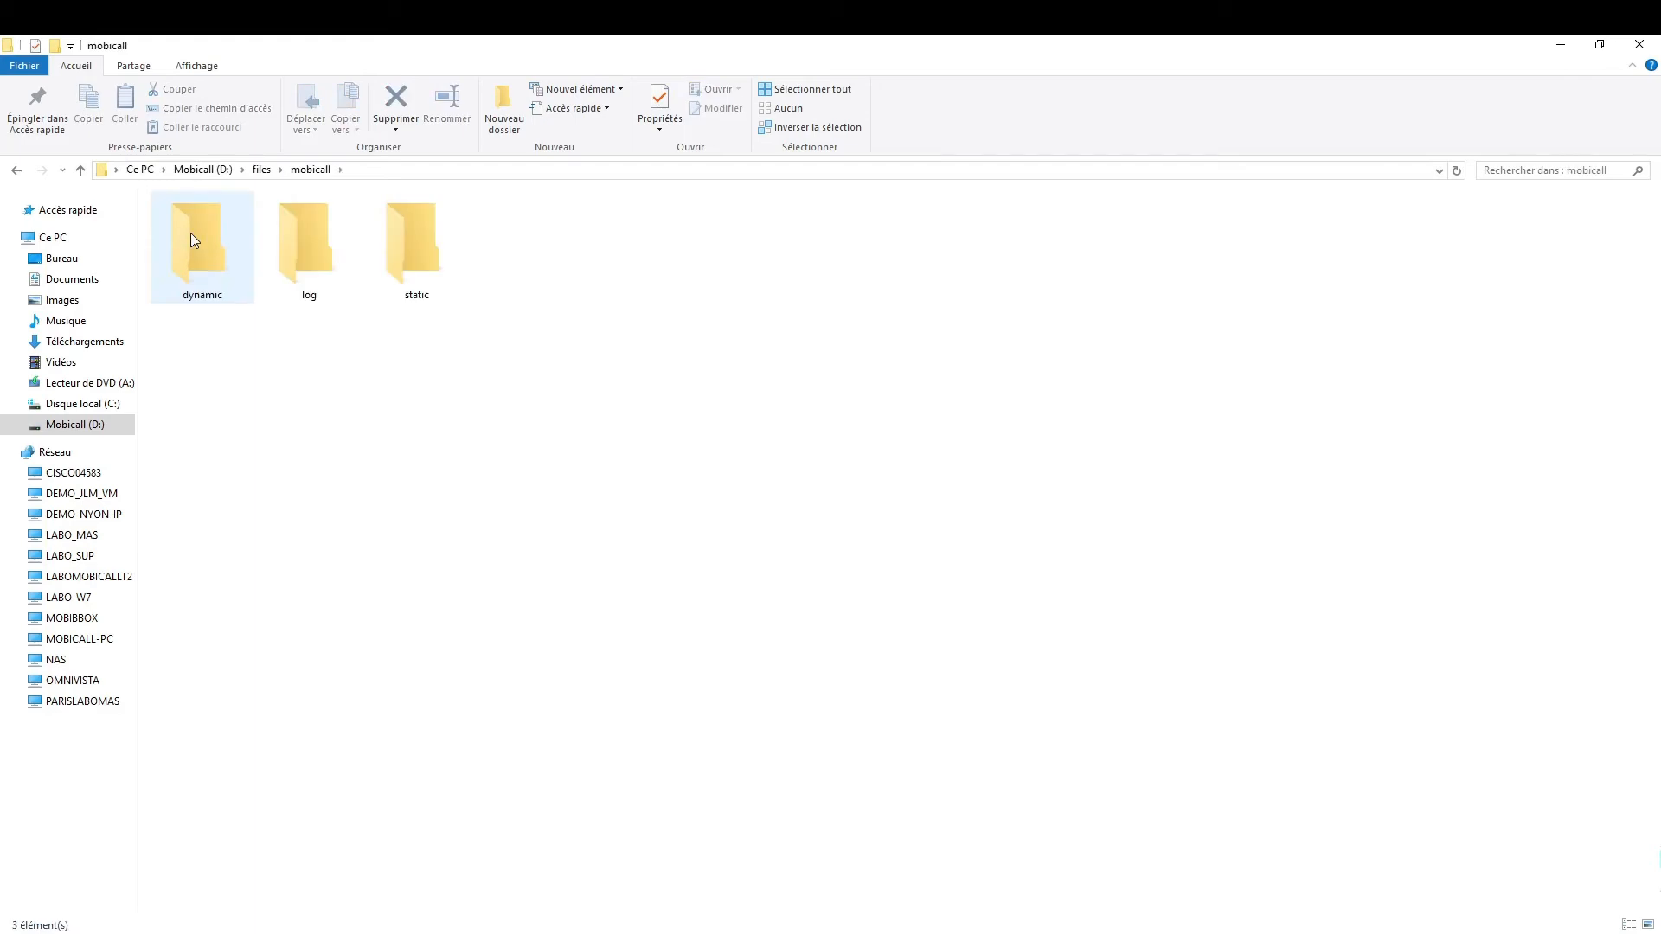
double_click(432, 258)
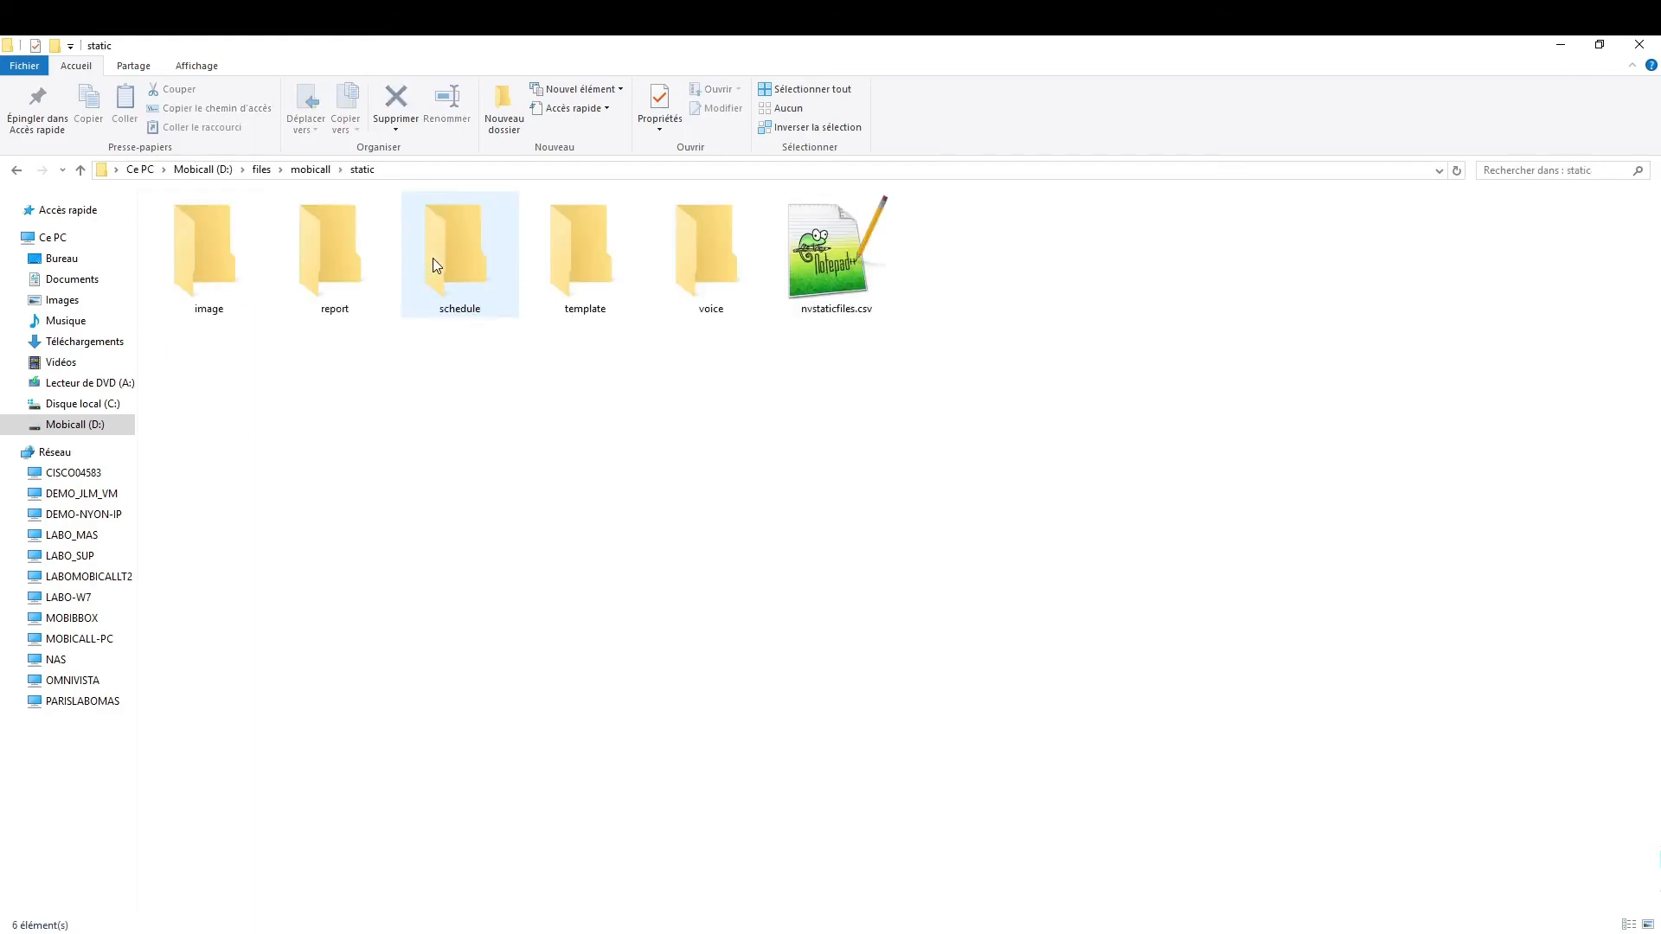
double_click(581, 272)
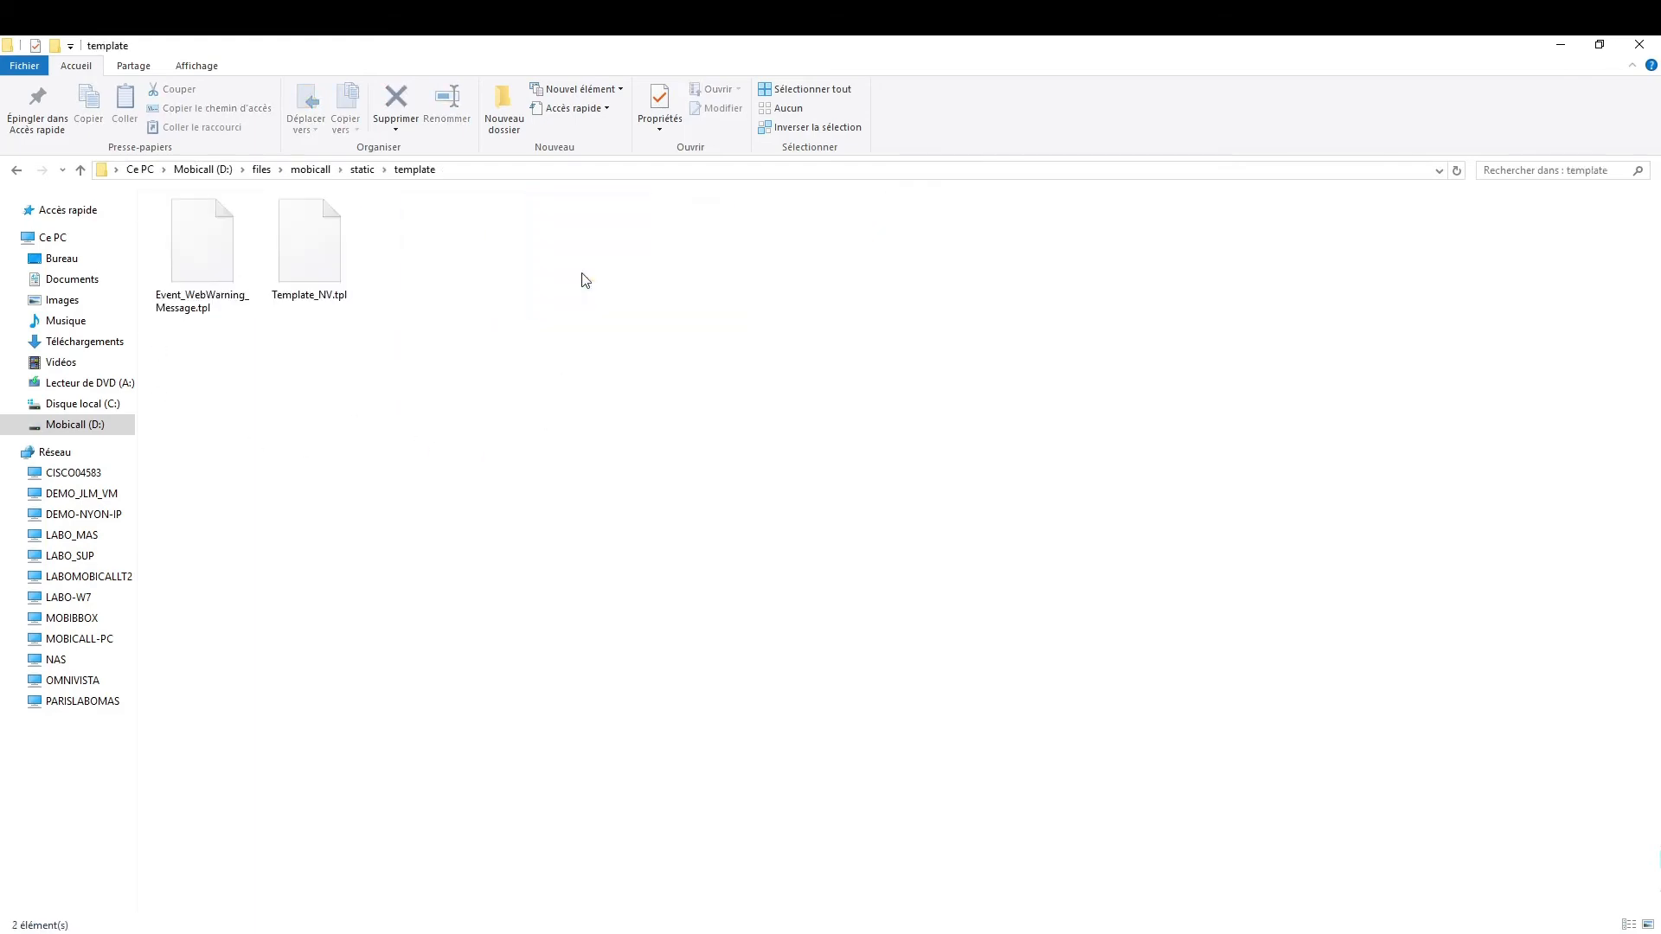
- Open the Template_NV.tpl file for editing in Notepad++
left_click(329, 266)
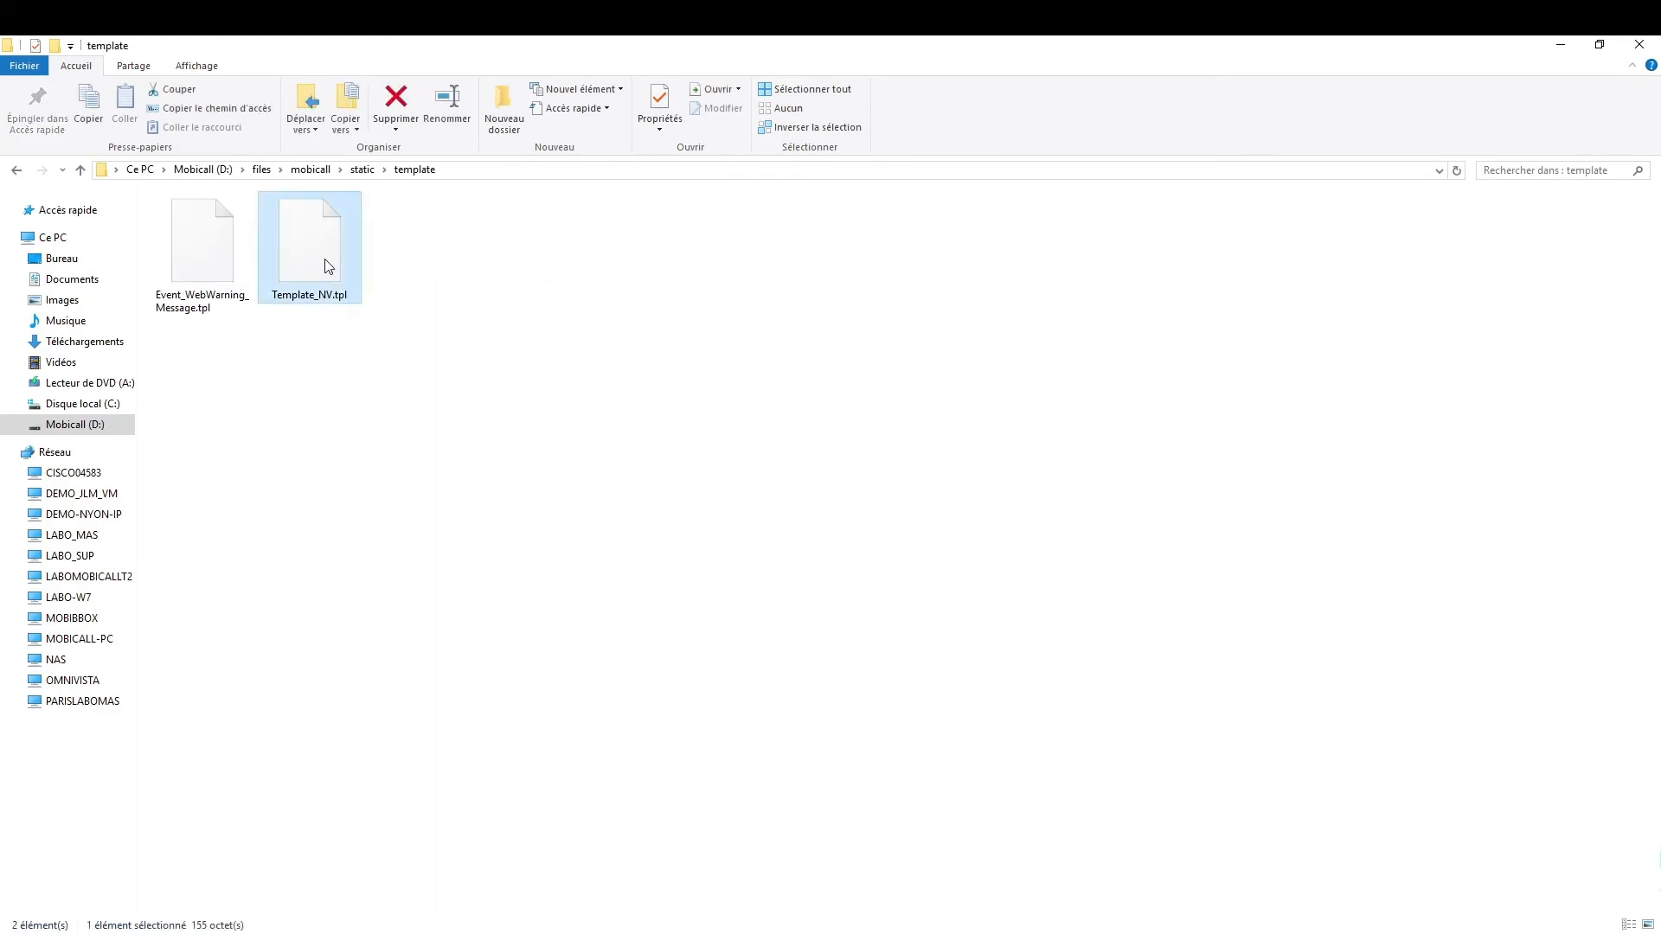
right_click(328, 265)
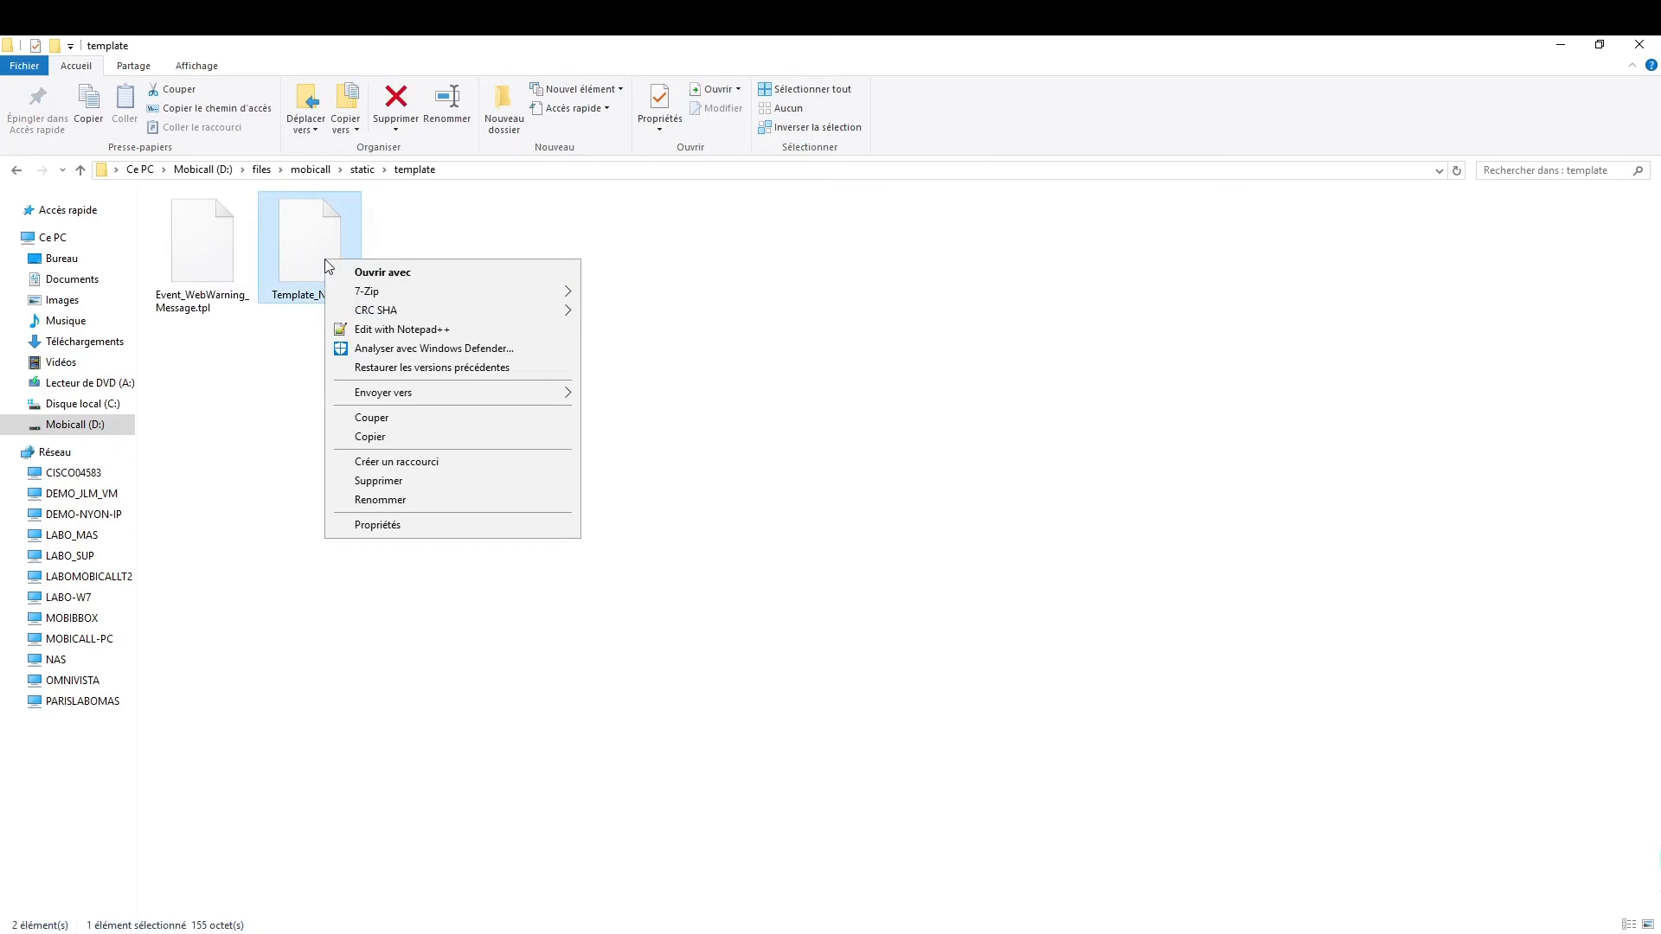
left_click(402, 334)
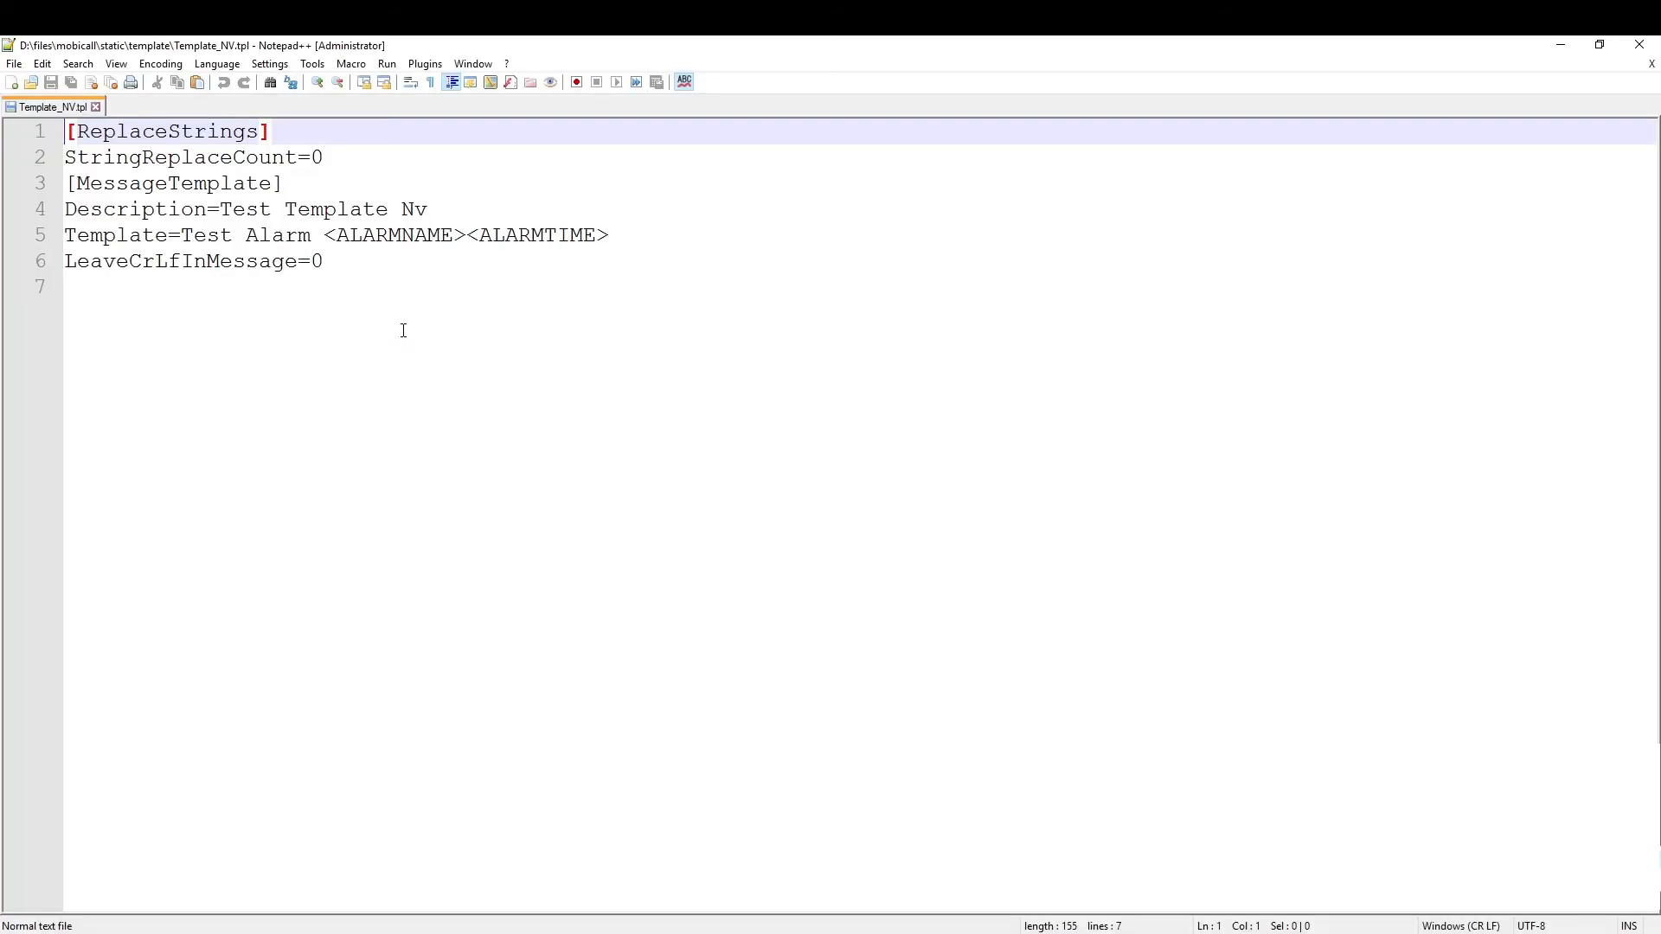
- Paste below the existing lines a [CustomPlaceholders] block with PlaceholderCount=1 and [Placeholder_1] AUTH_TEST, description test_placeholder, type ini, file <logfile>, section Alarm, key AuthenticatedBy
left_click(120, 291)
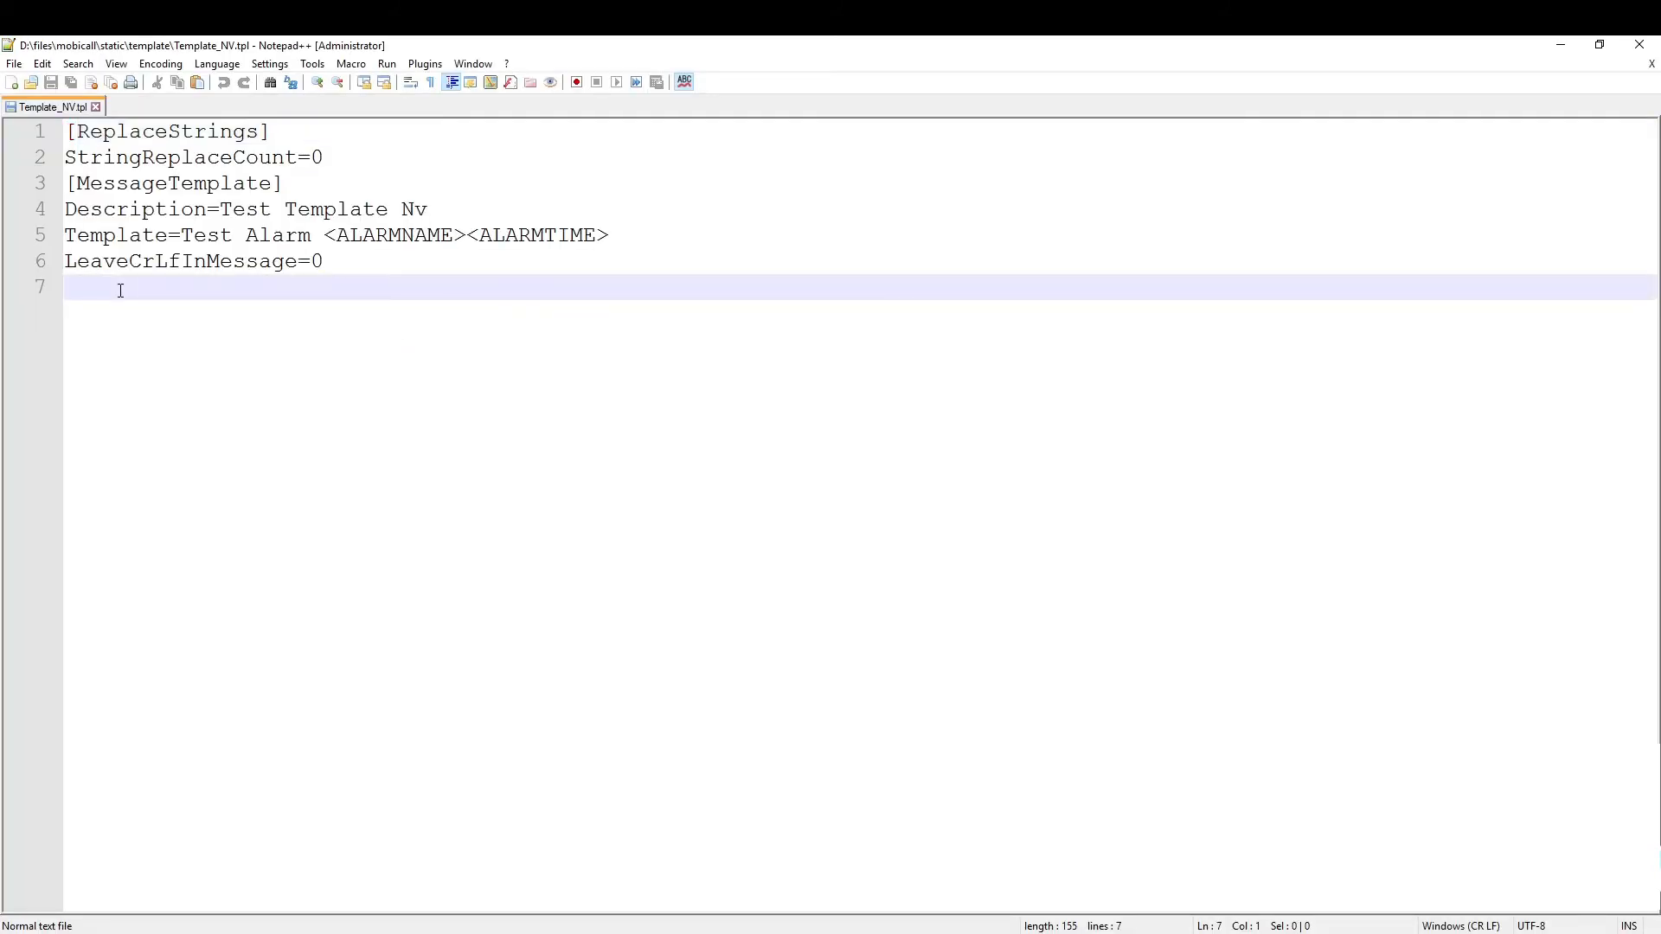
key("Return")
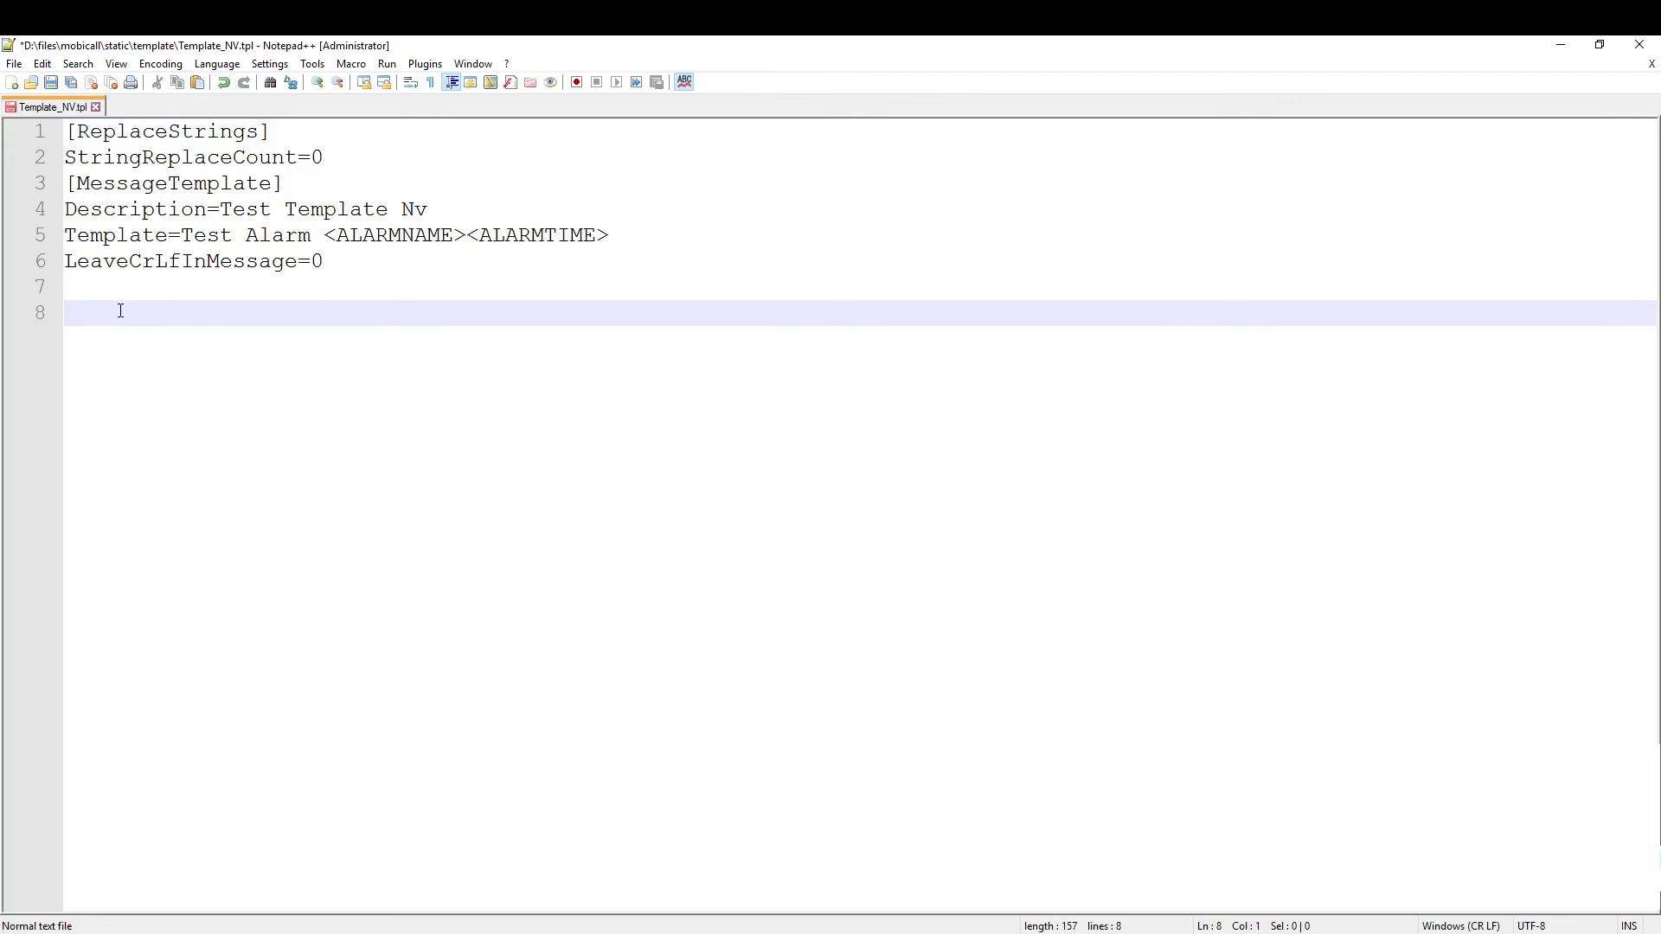
right_click(119, 310)
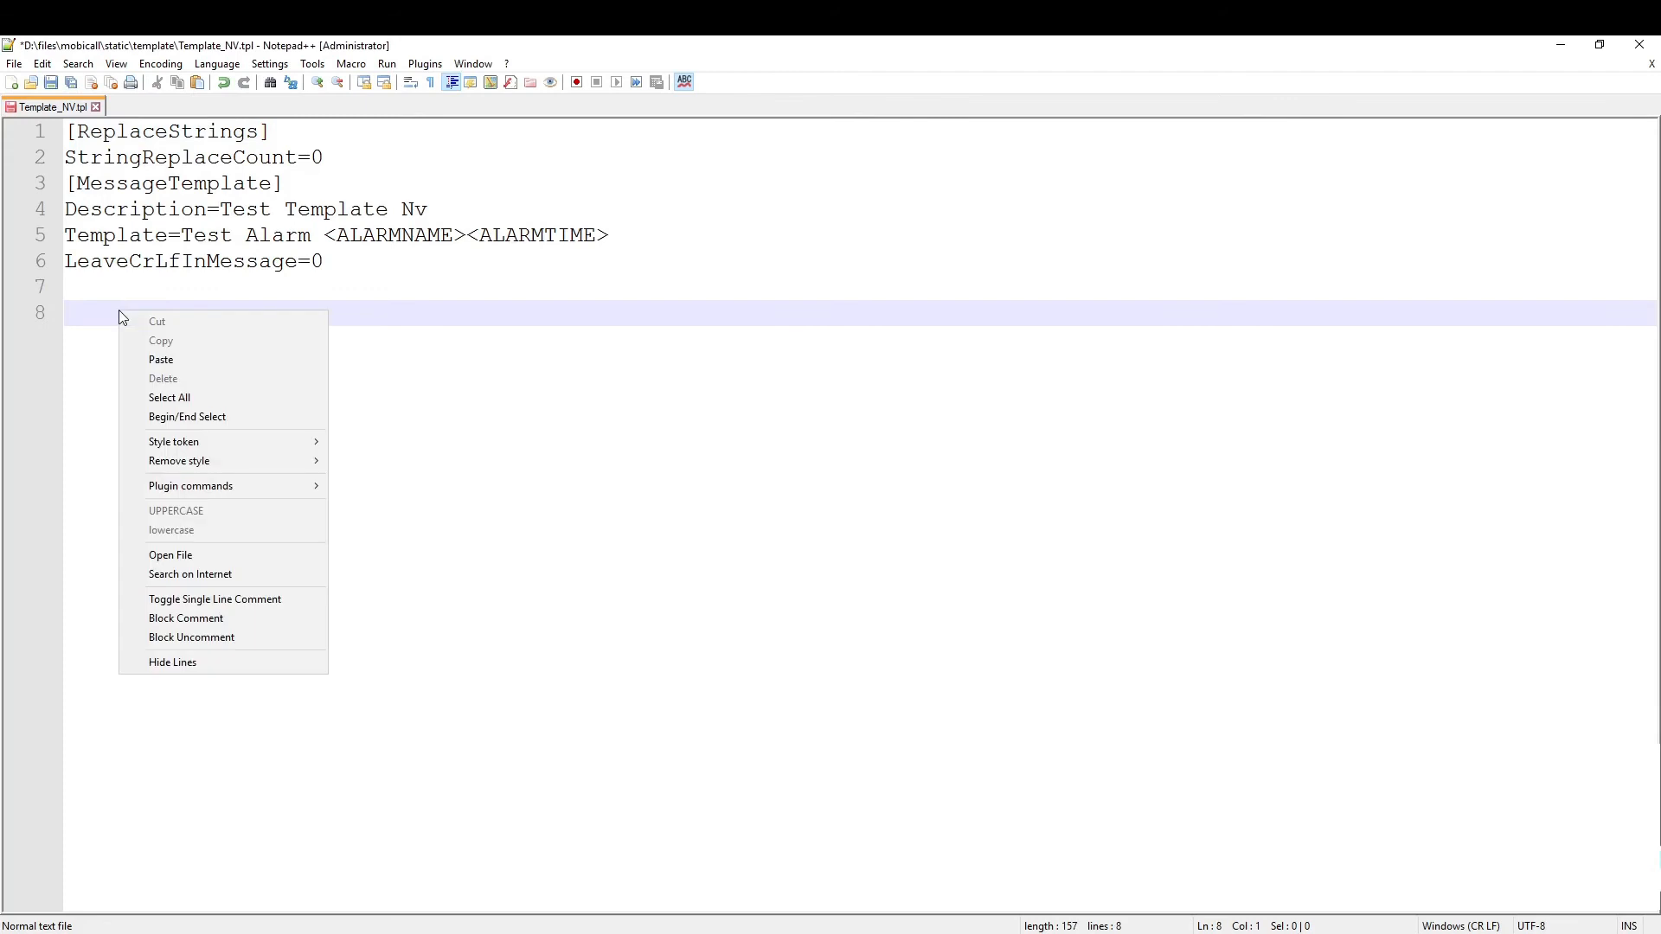
left_click(188, 359)
- Review the custom placeholder's count, name, description, data source type, file name, section and key line by line, and save the template file
left_click(328, 314)
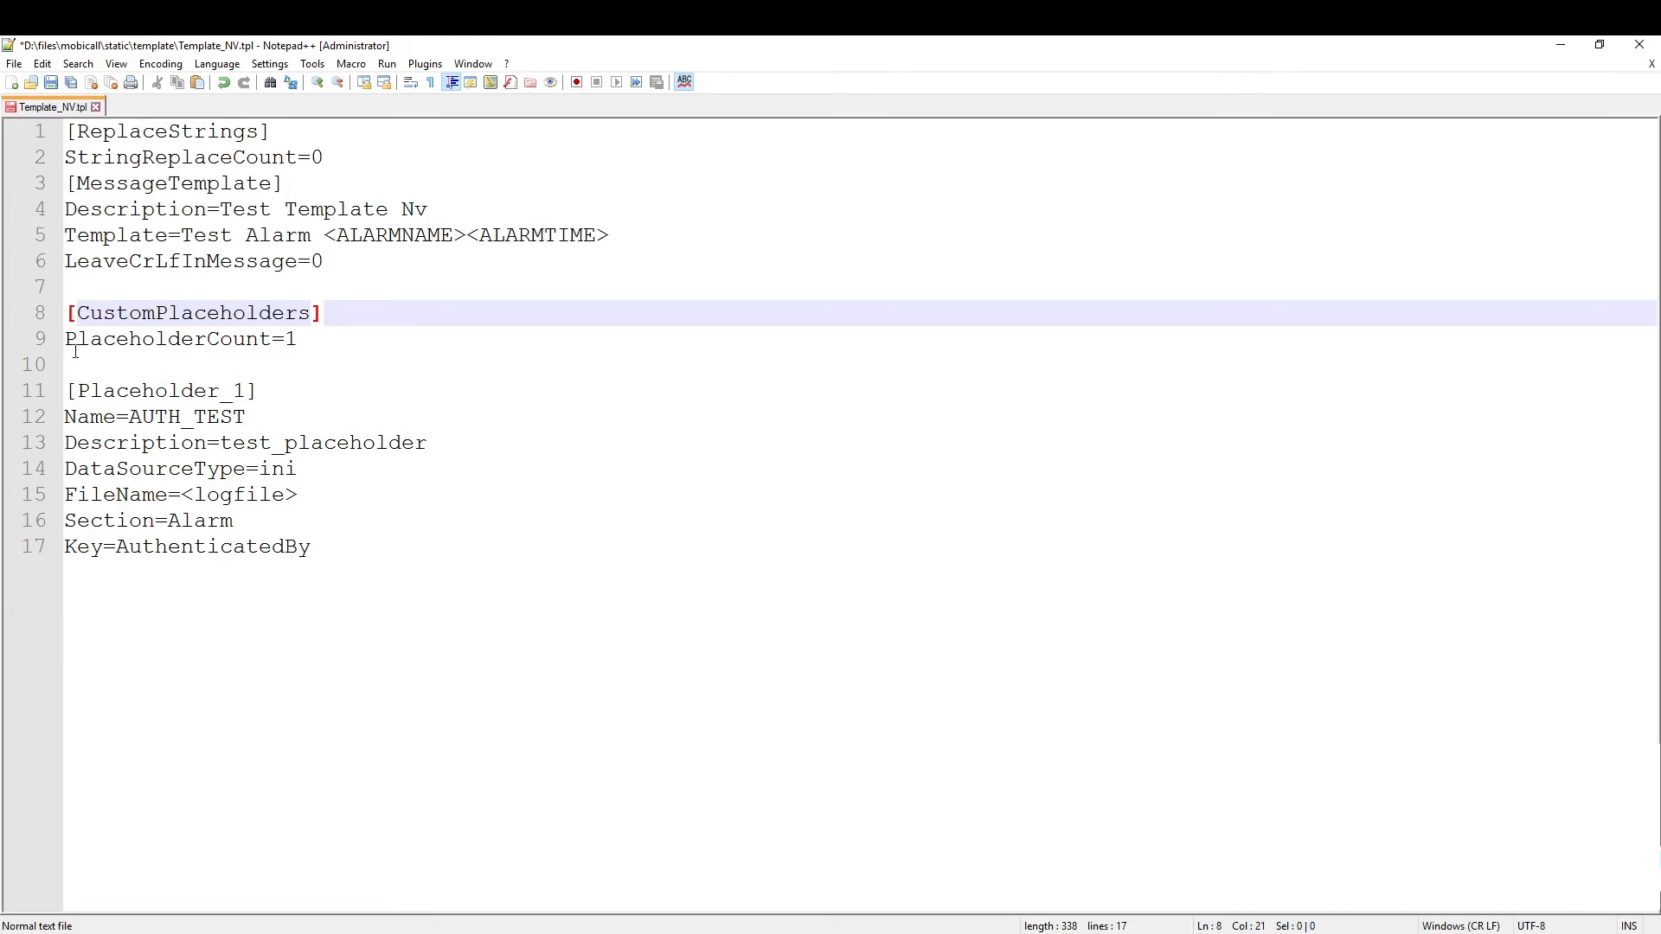
left_click(313, 342)
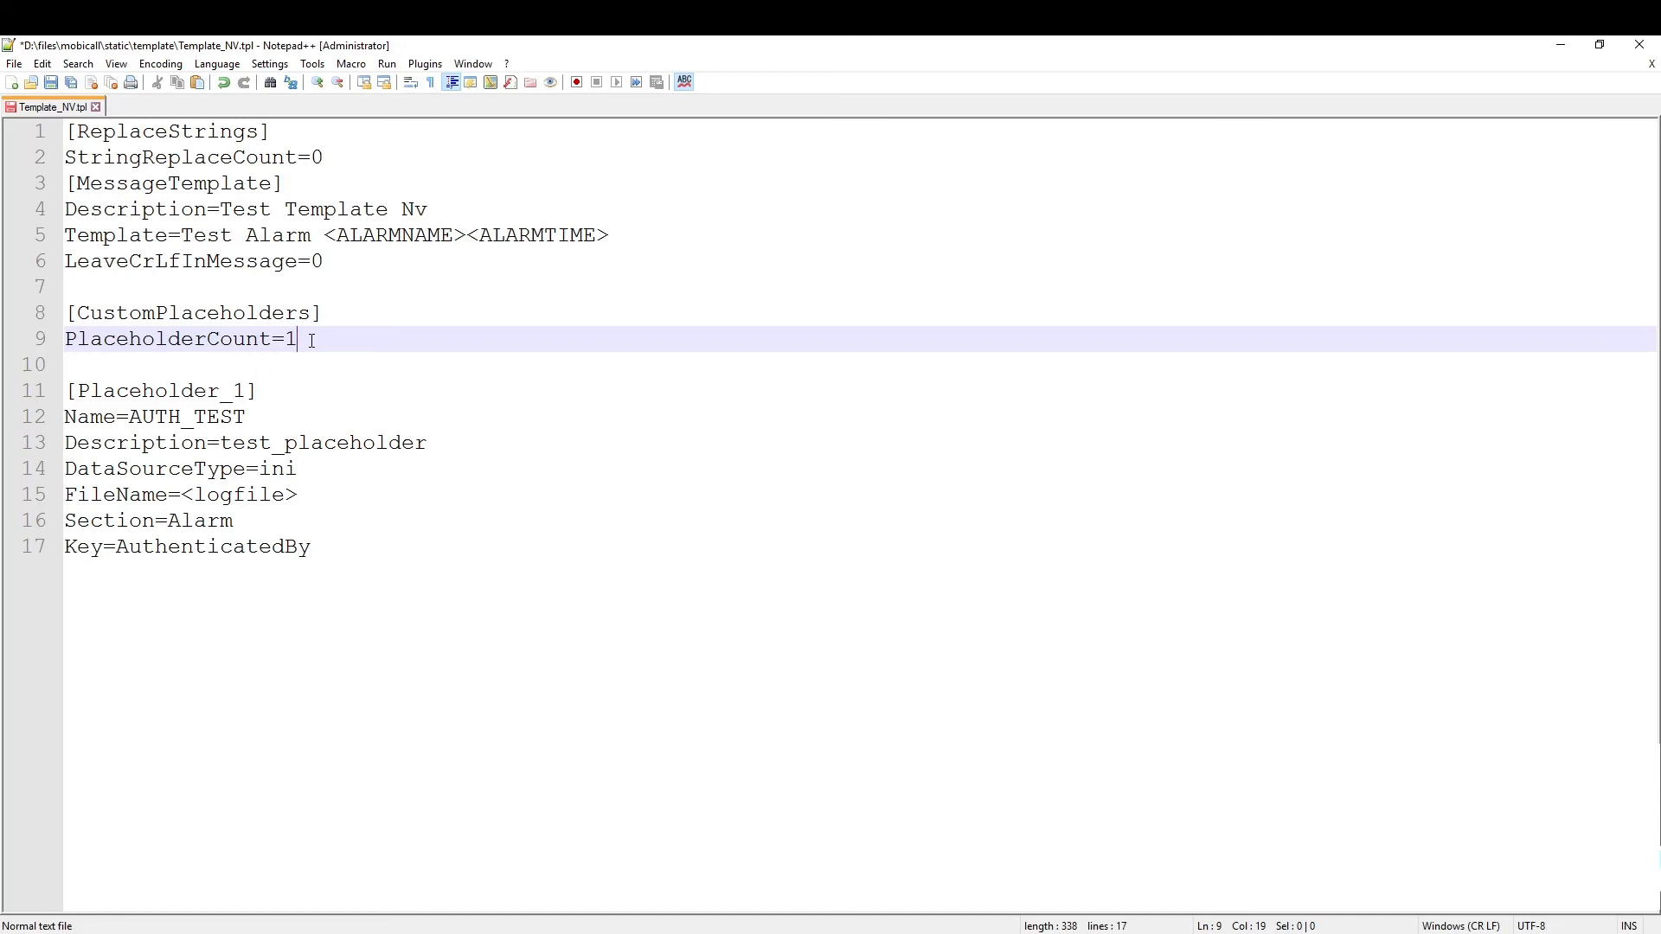
left_click(262, 391)
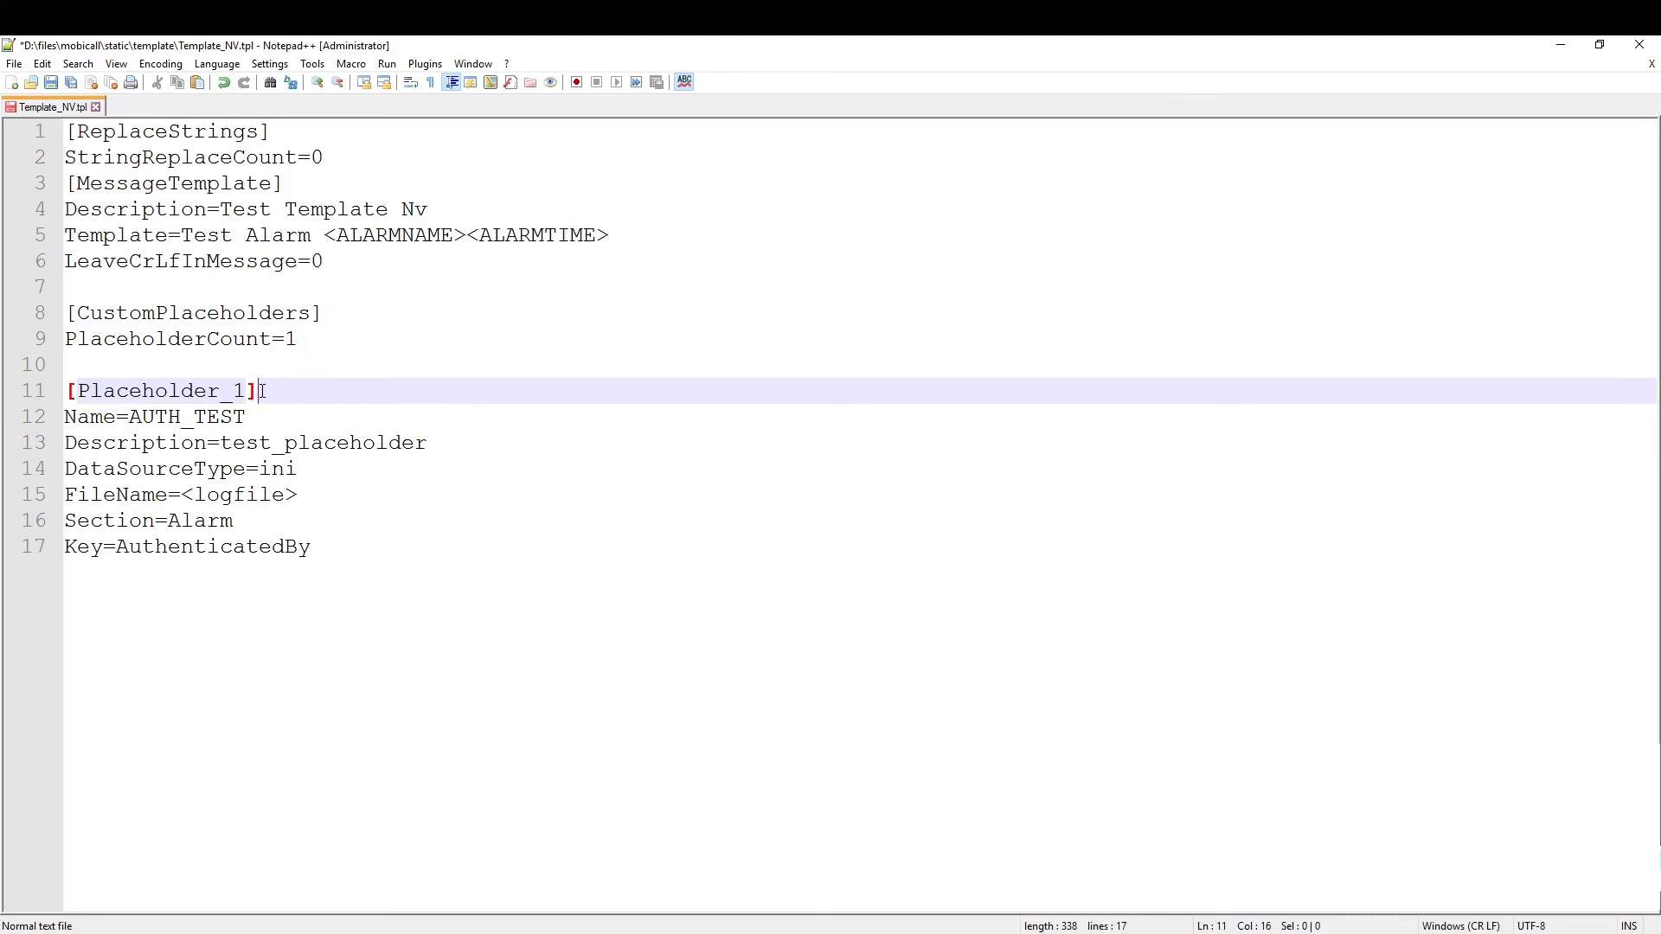
left_click(130, 418)
left_click(248, 419)
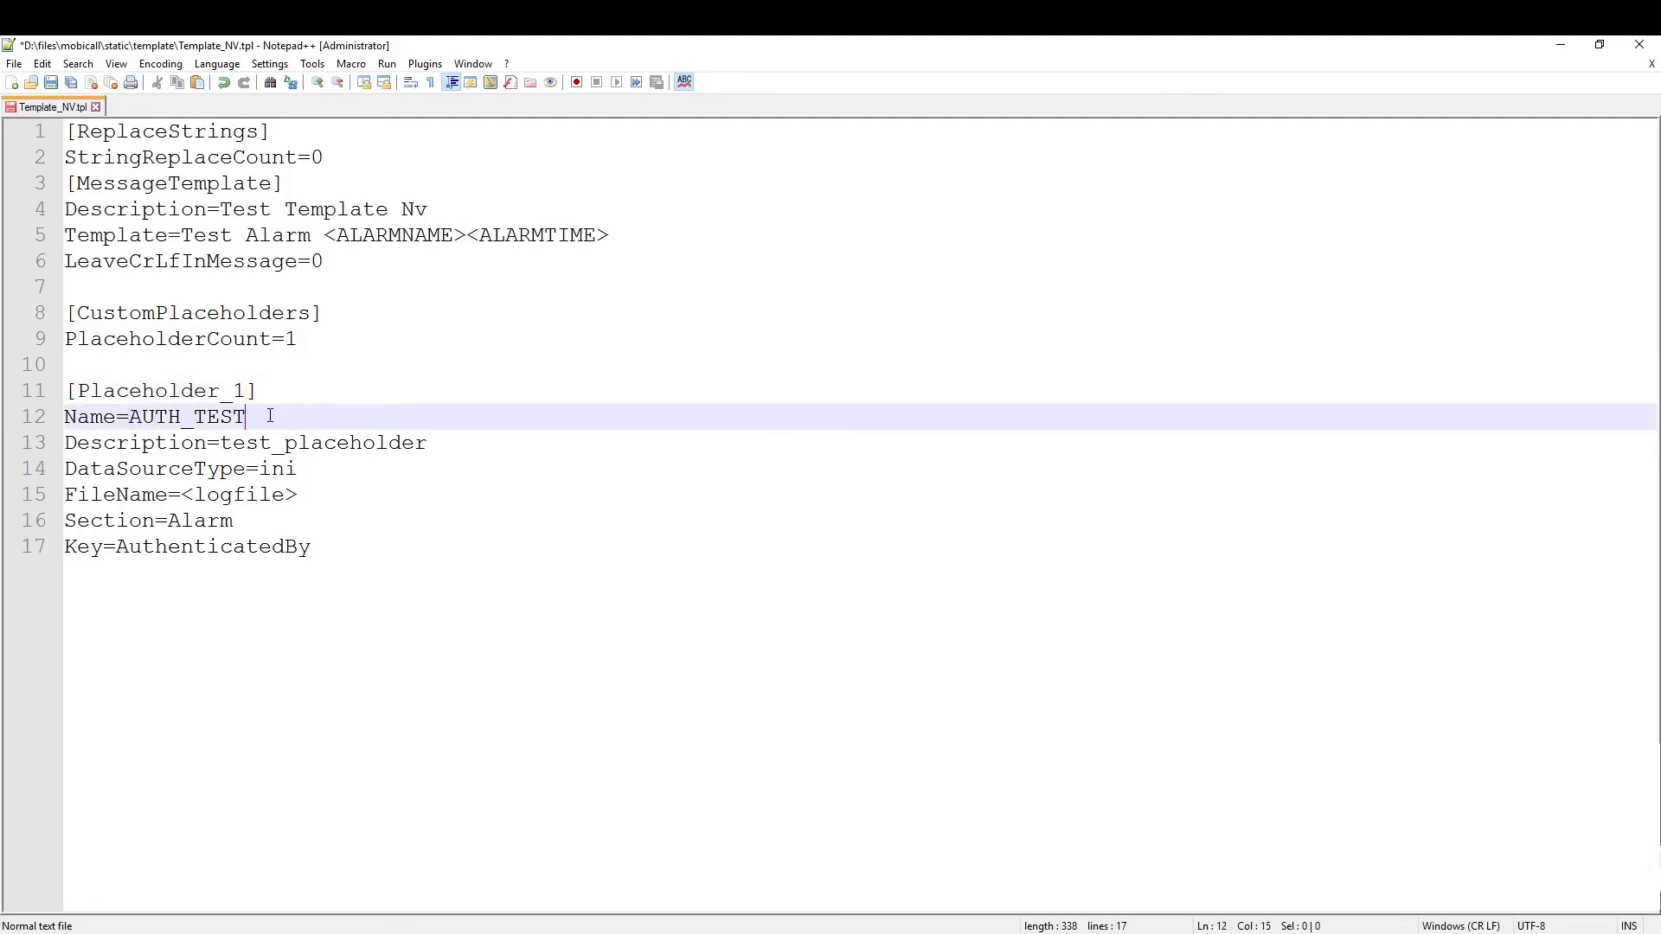
left_click(208, 442)
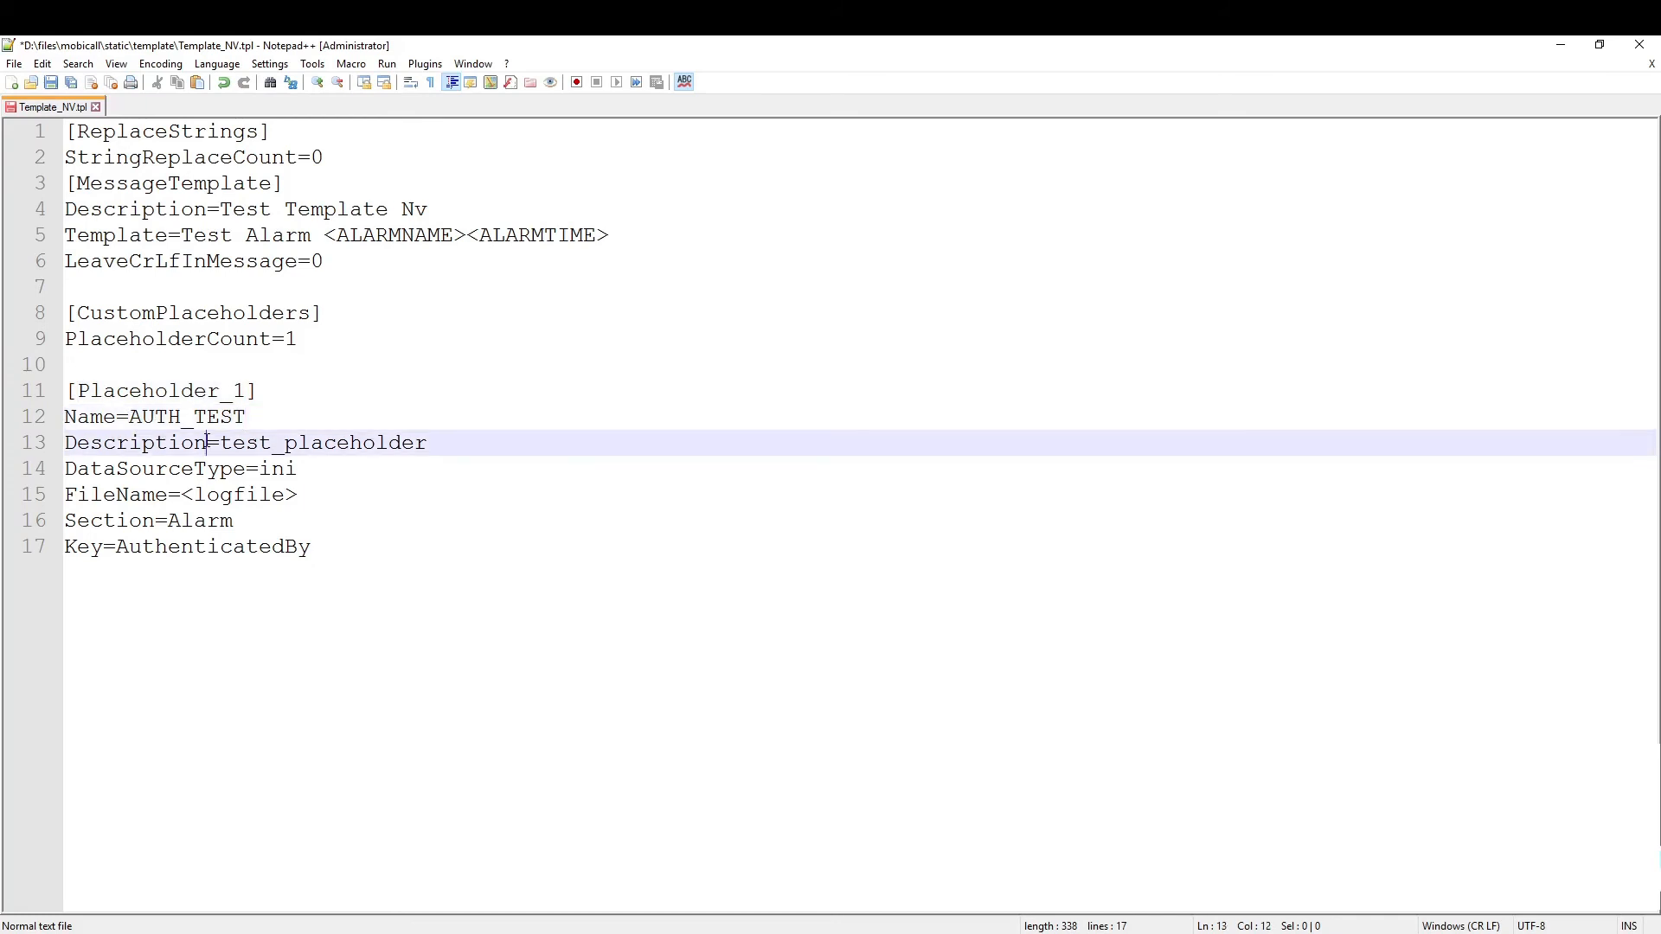
left_click(432, 445)
left_click(243, 470)
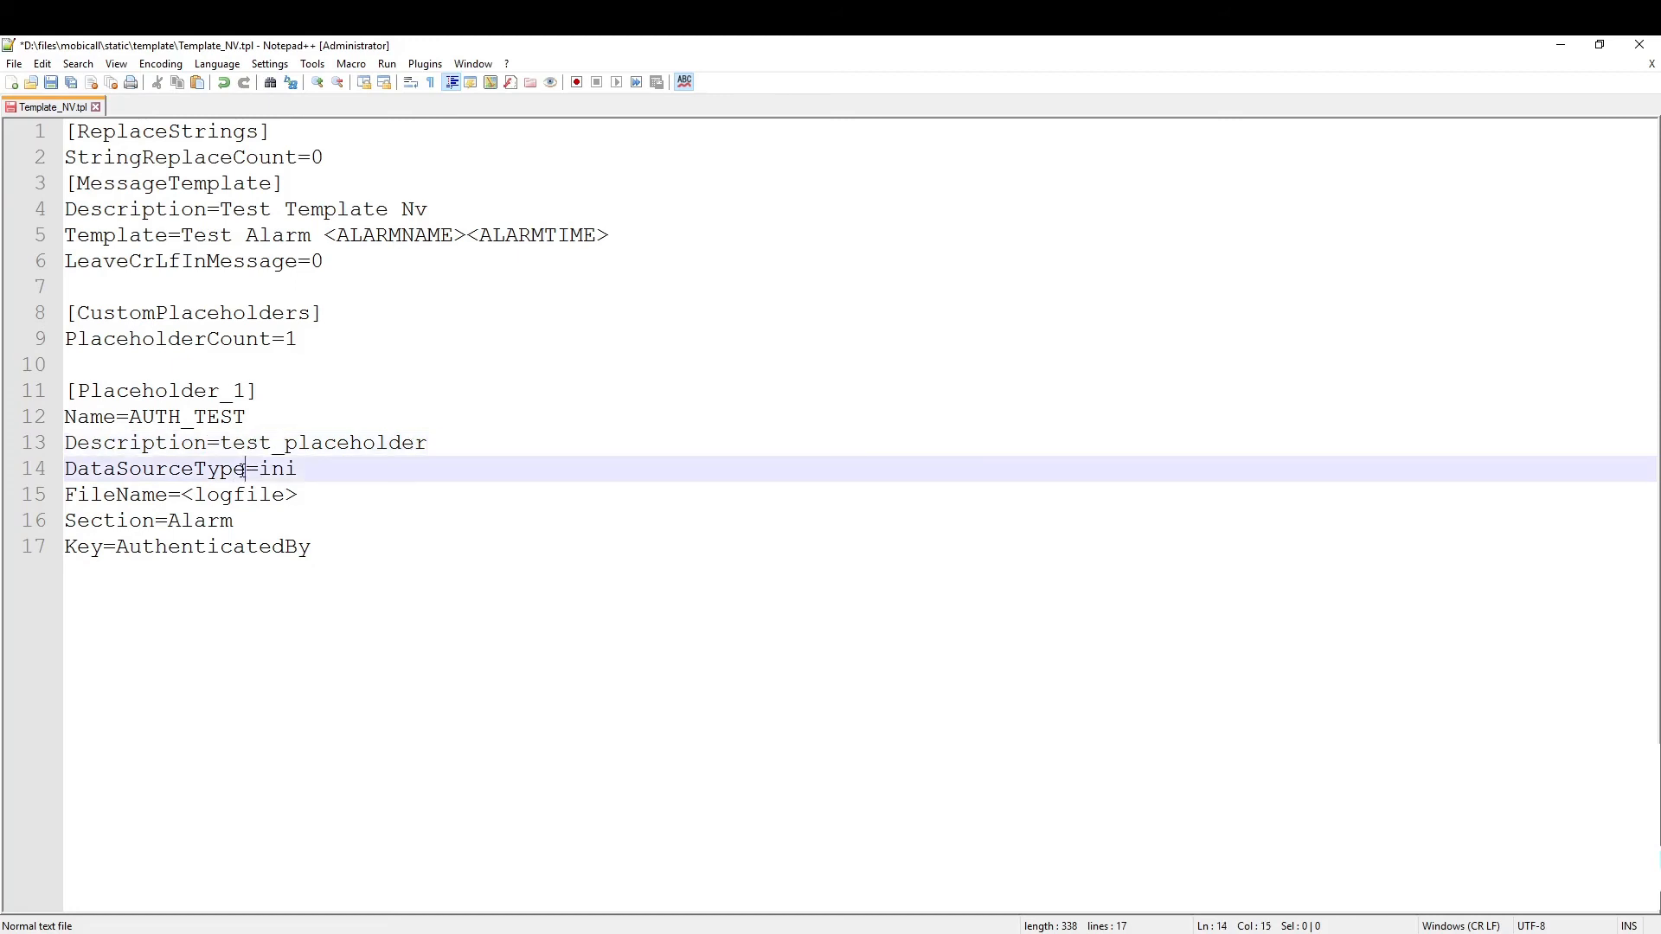
left_click(259, 470)
left_click(170, 493)
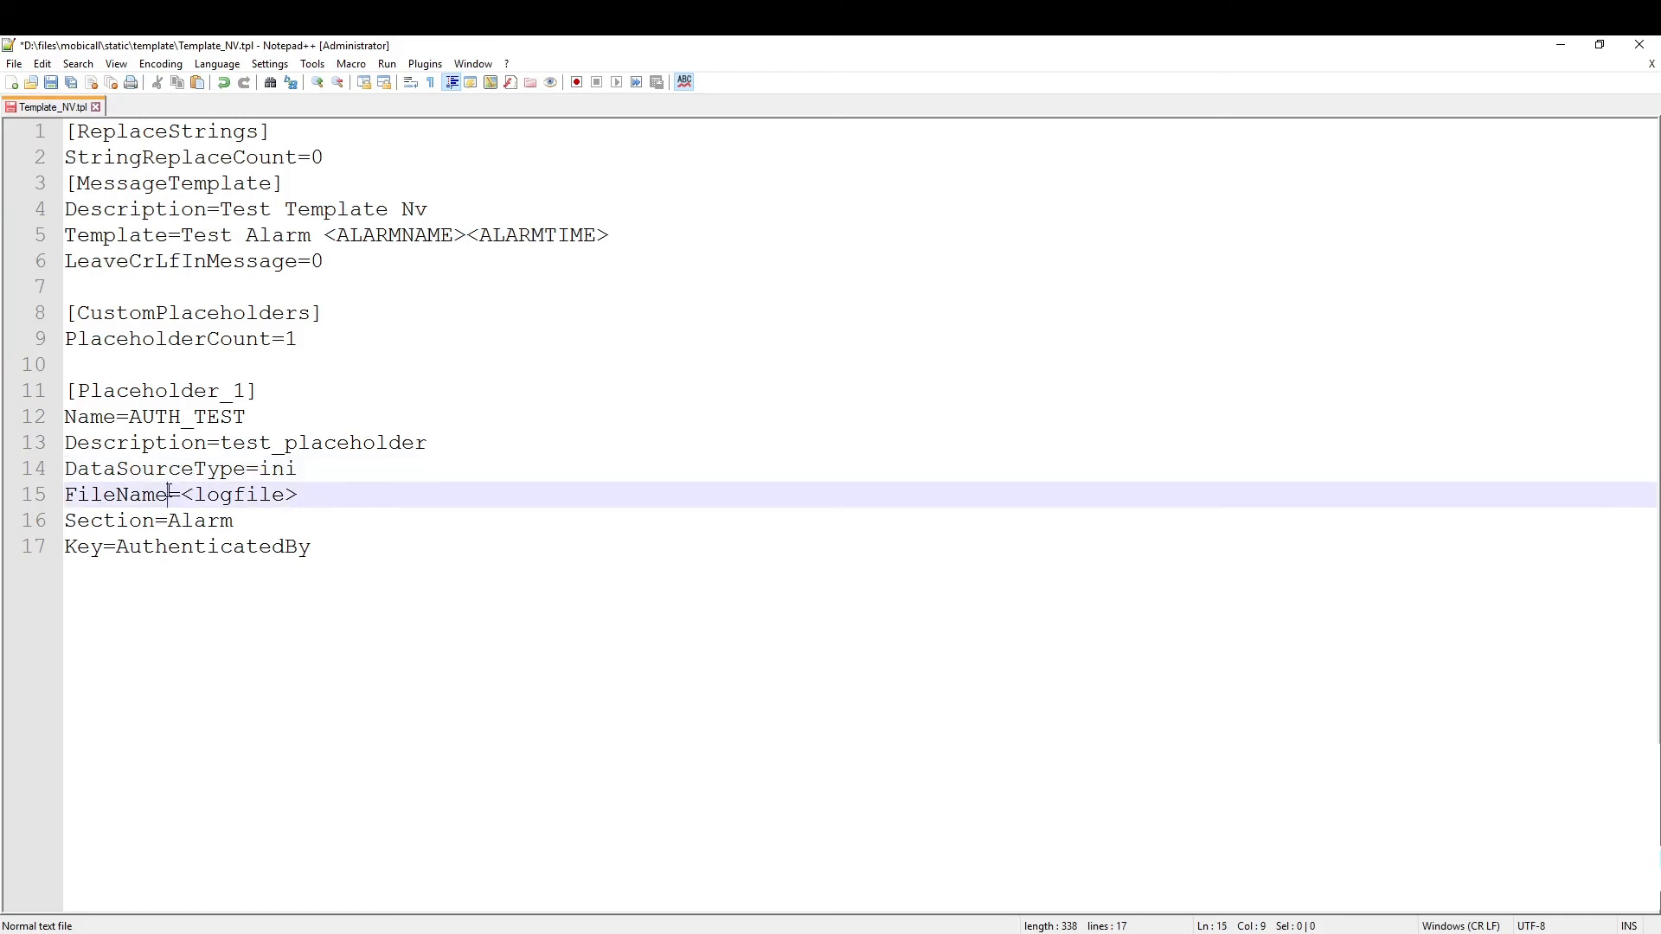
left_click(179, 494)
left_click(302, 497)
left_click(153, 521)
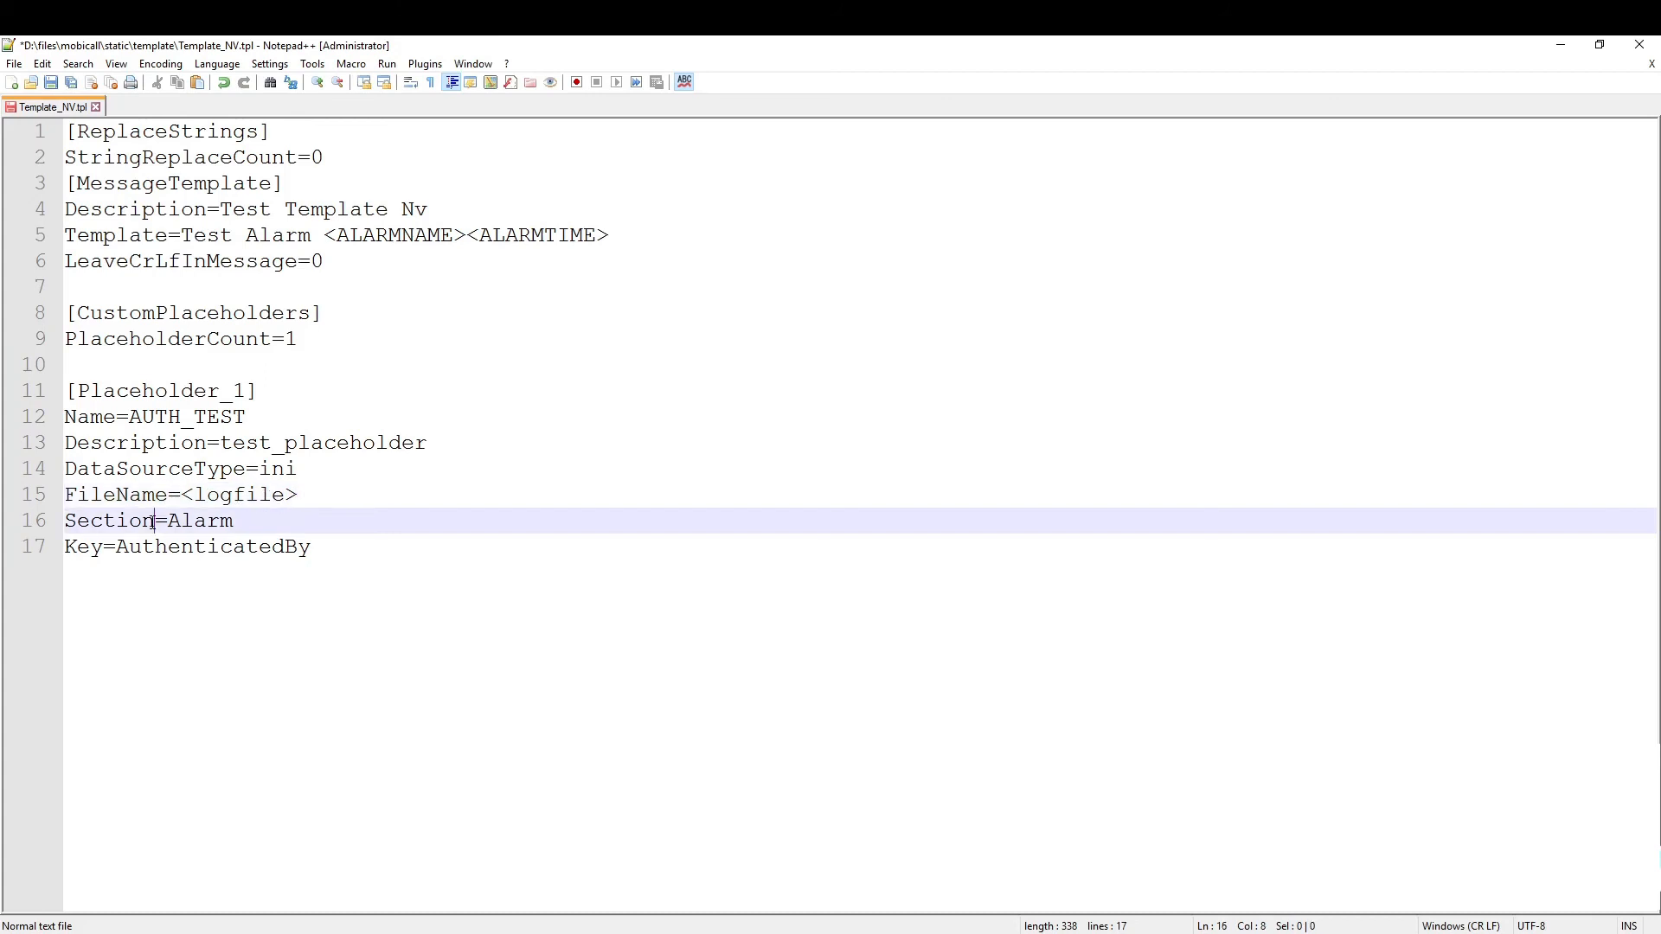
left_click(166, 522)
left_click(243, 522)
left_click(102, 548)
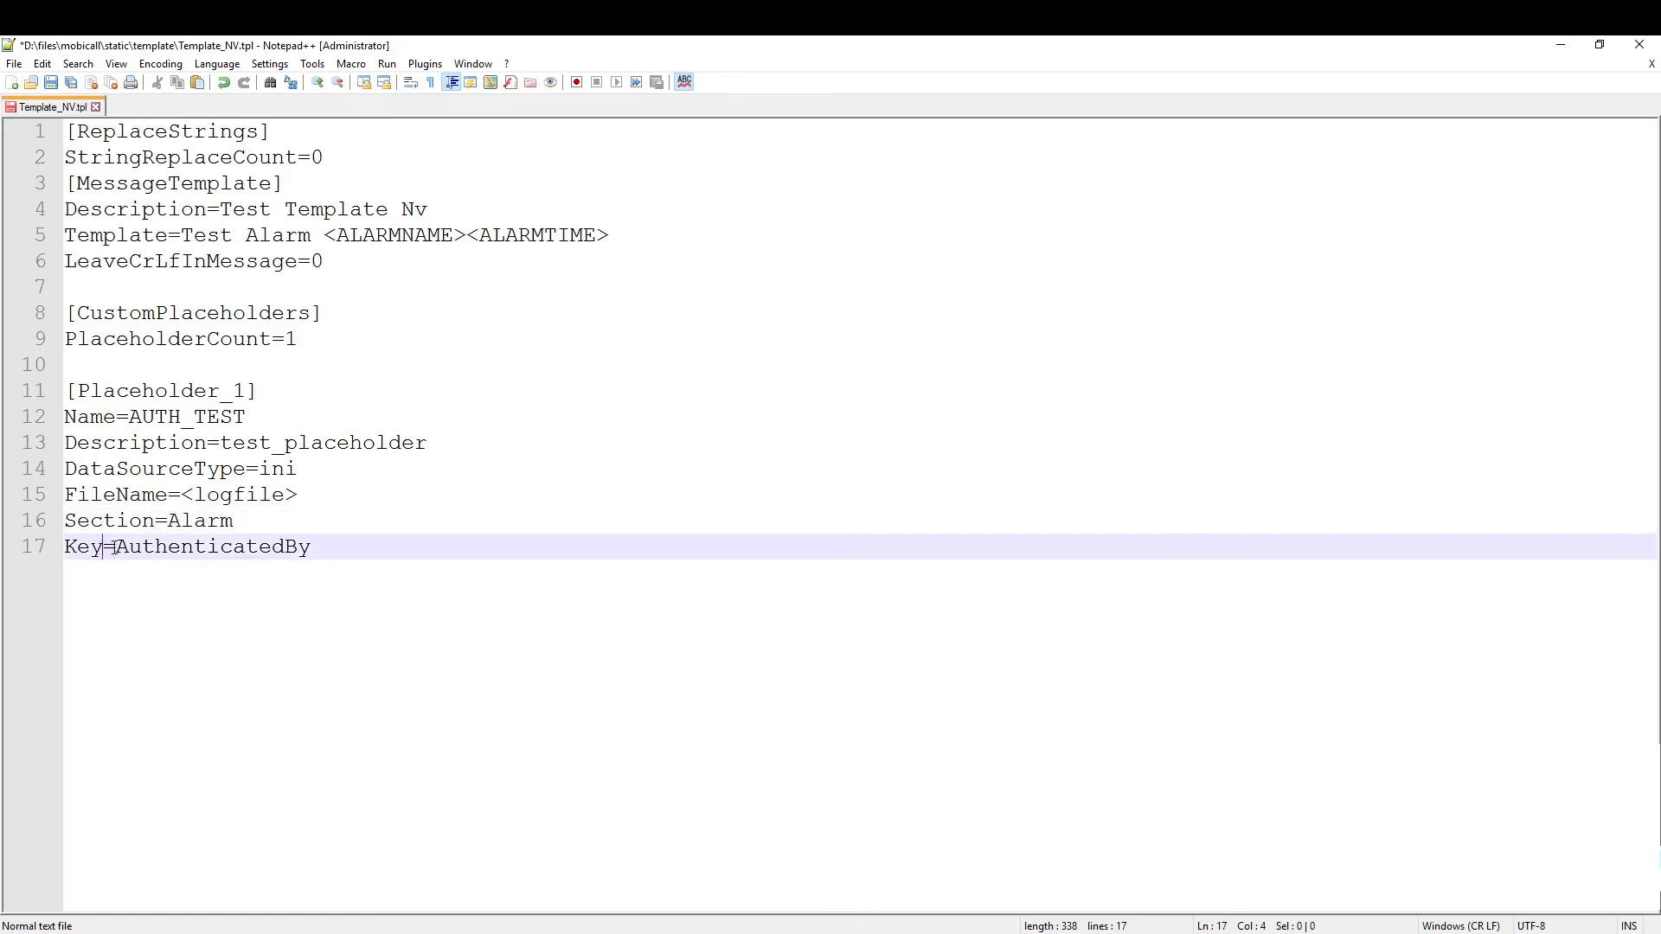
left_click(314, 549)
left_click(50, 84)
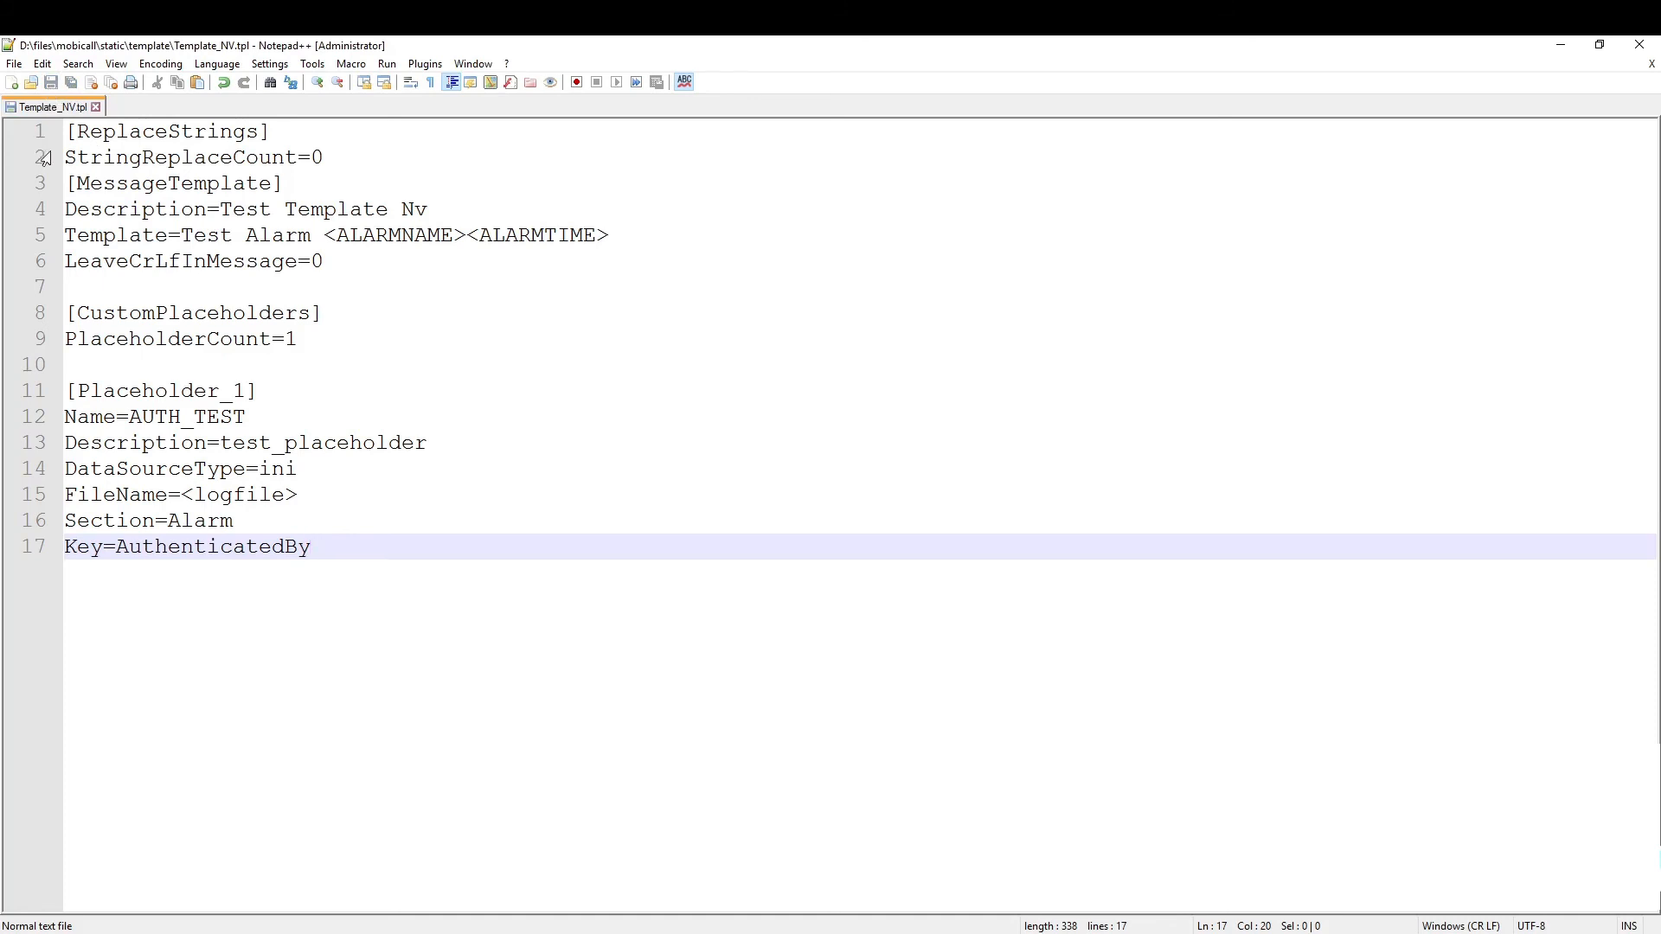
- Switch to MobiCall, accept the message template editor and assign Template_NV as the text message template for alarm key 7001
left_click(394, 932)
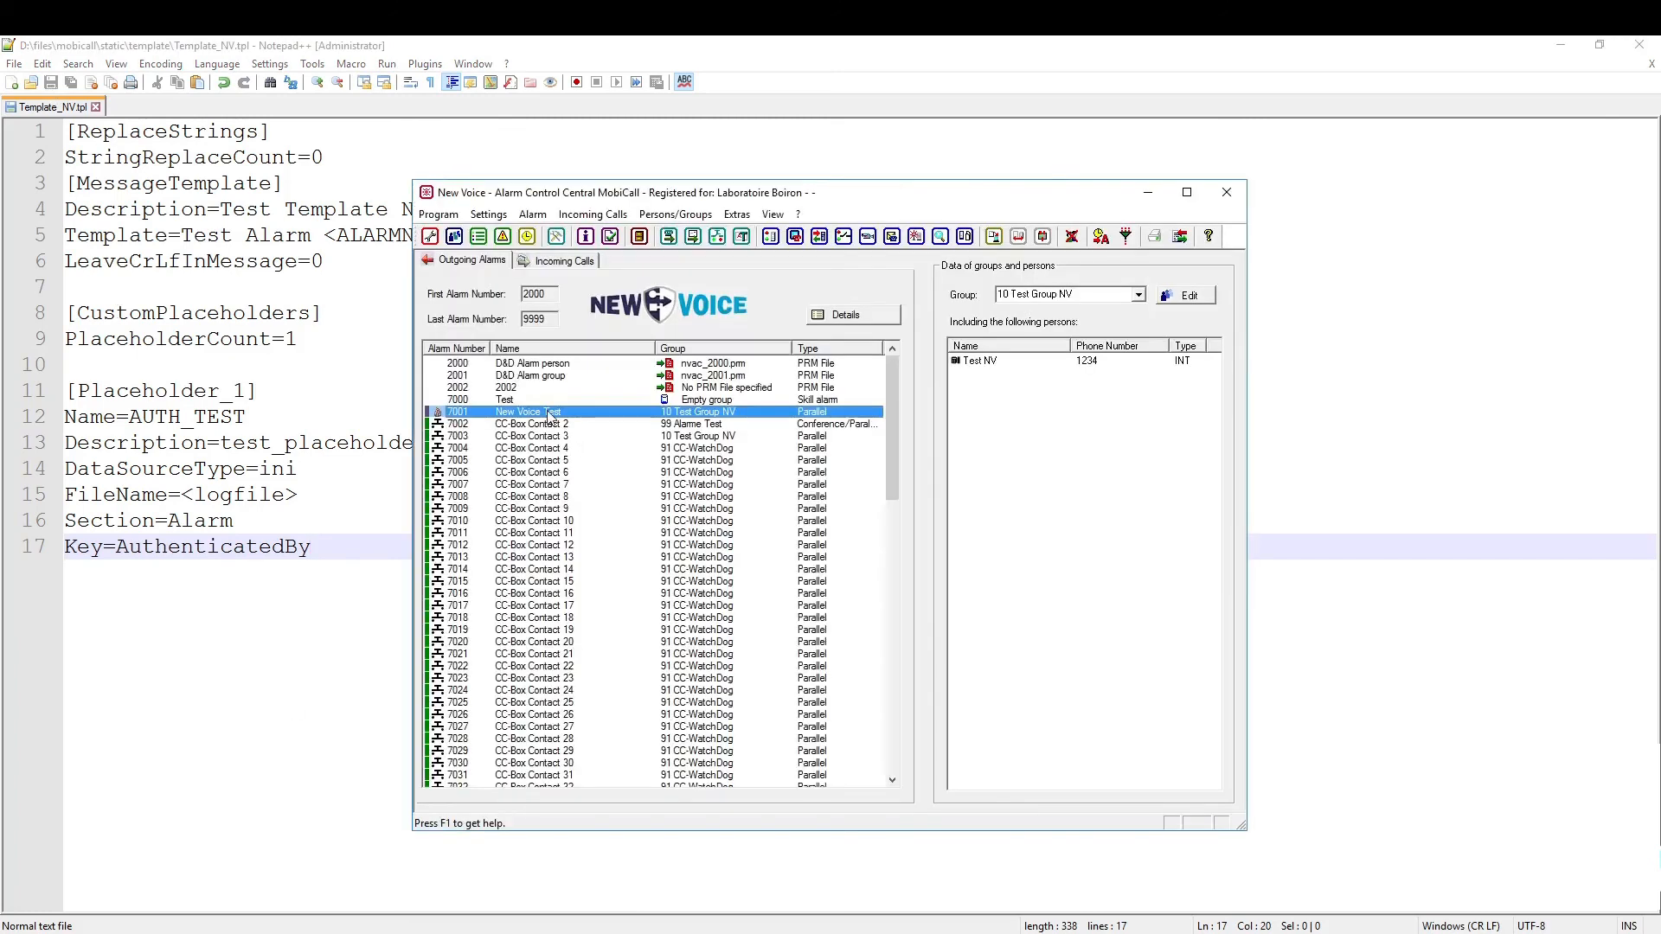
right_click(550, 416)
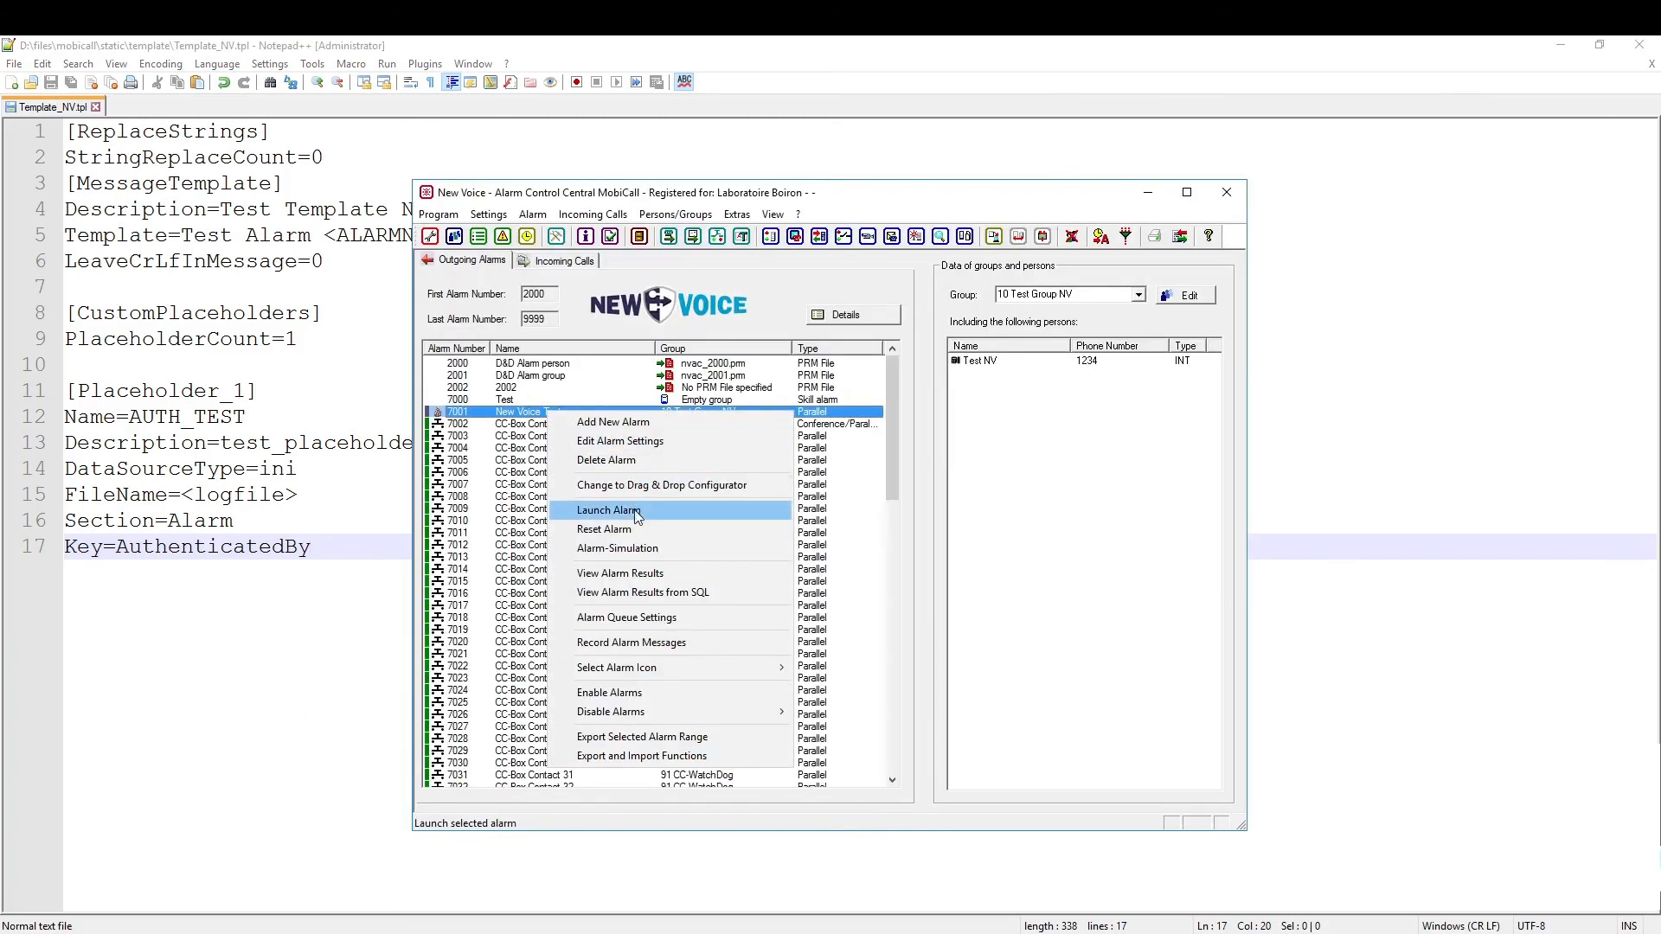
left_click(922, 401)
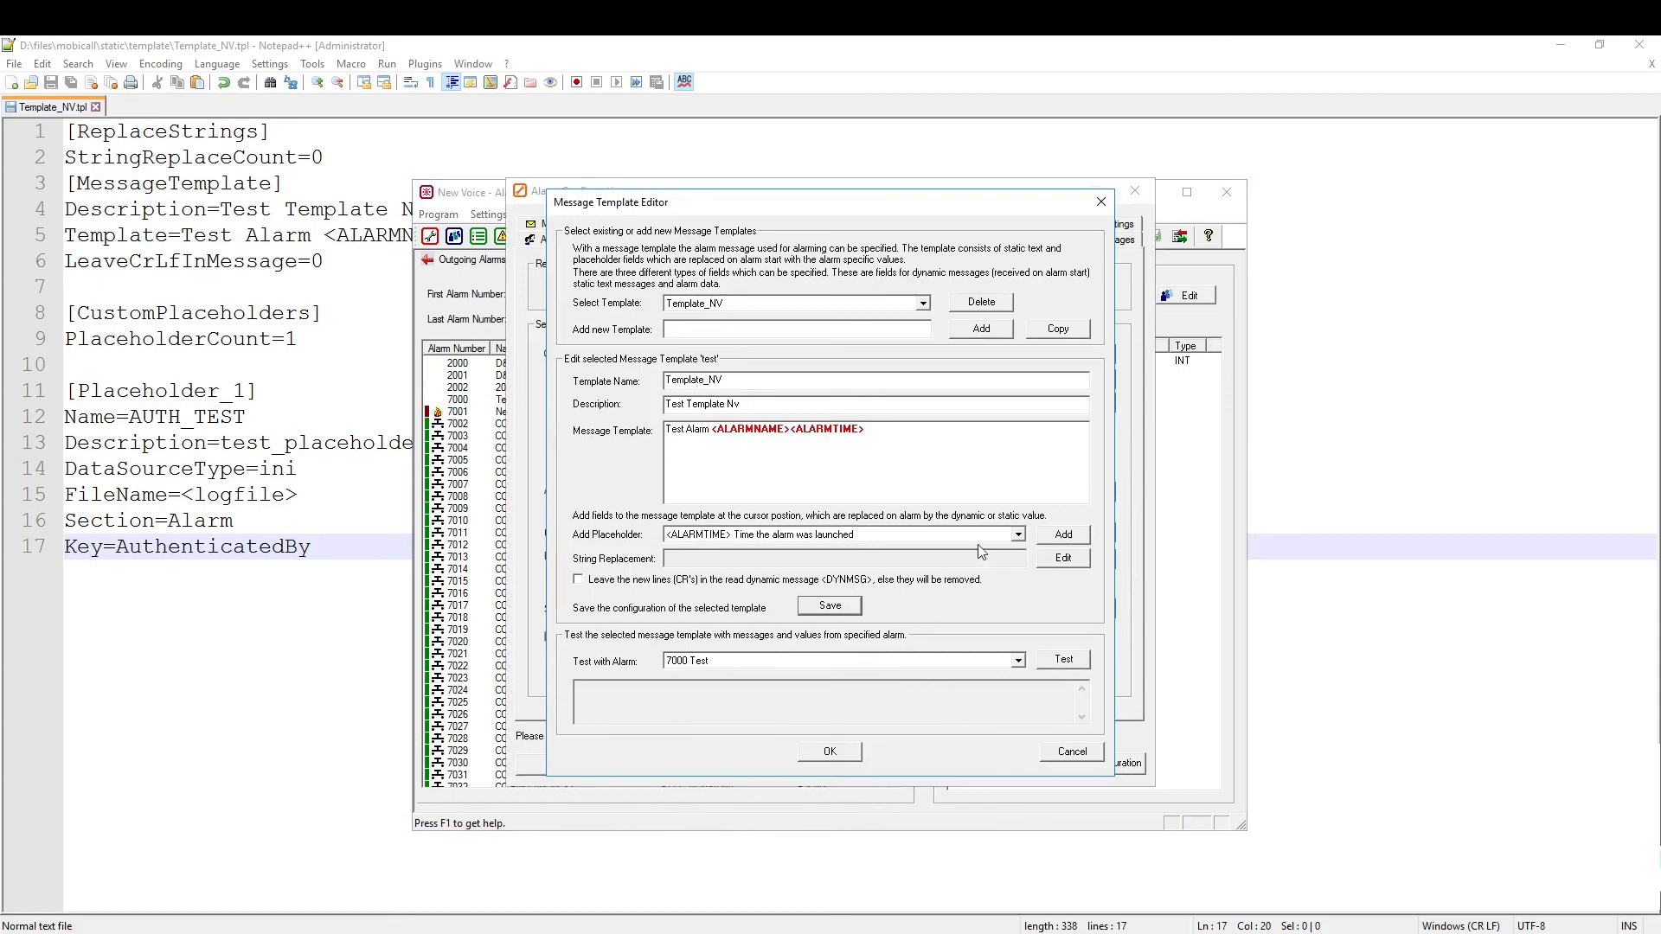
left_click(830, 751)
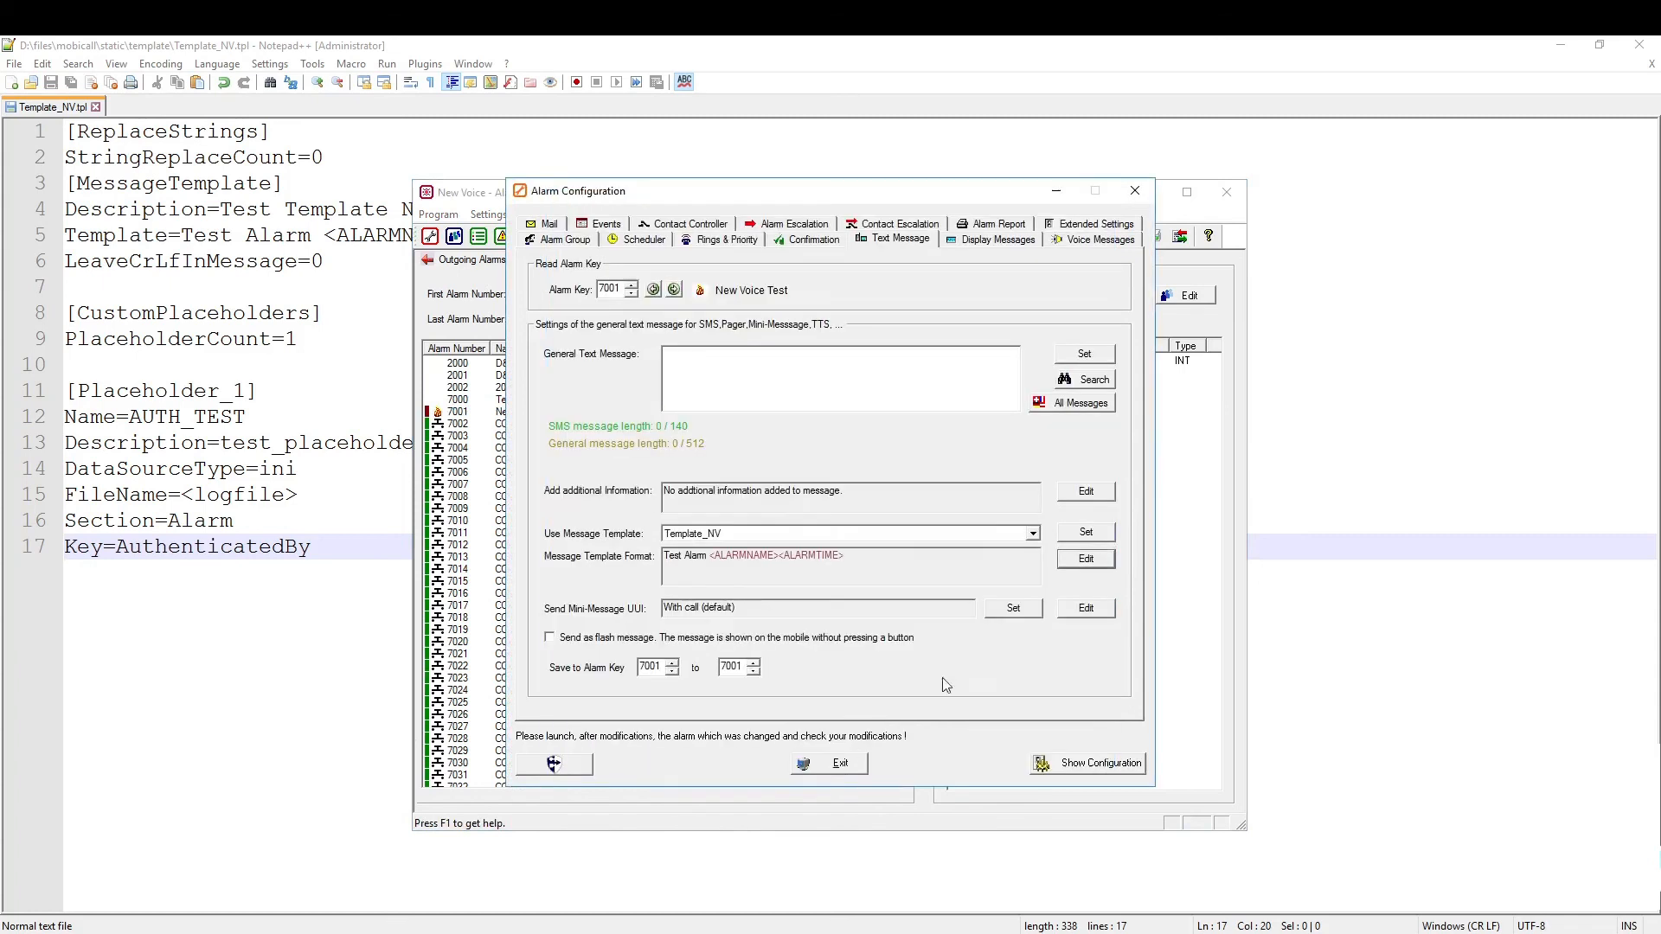
left_click(1085, 532)
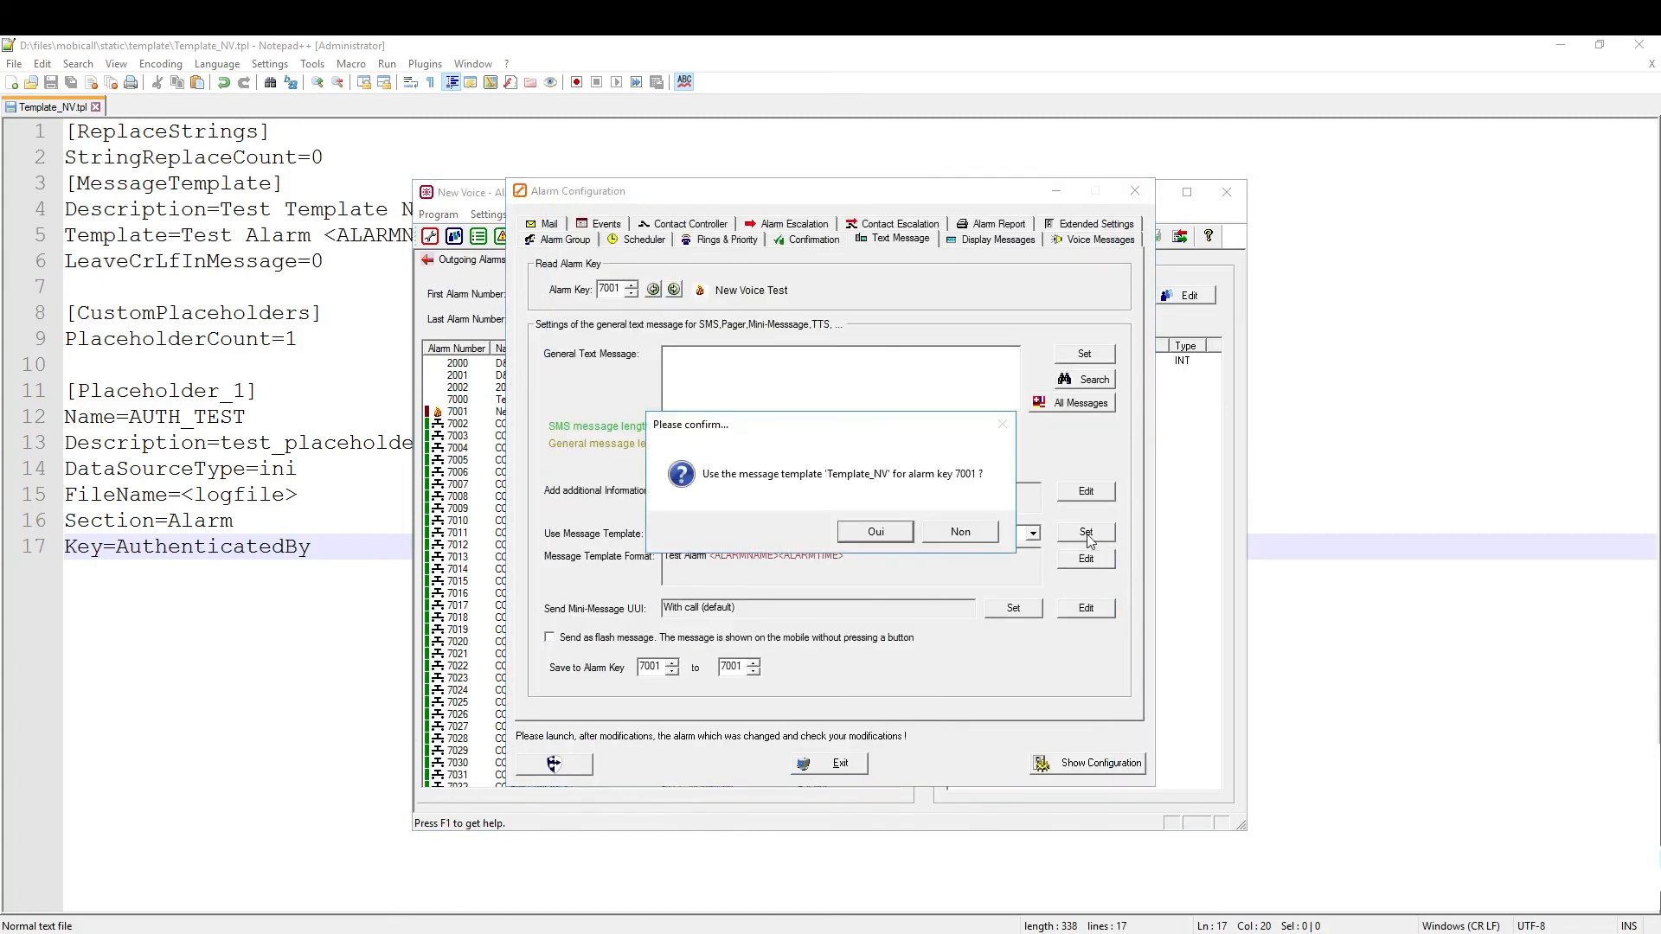
left_click(893, 534)
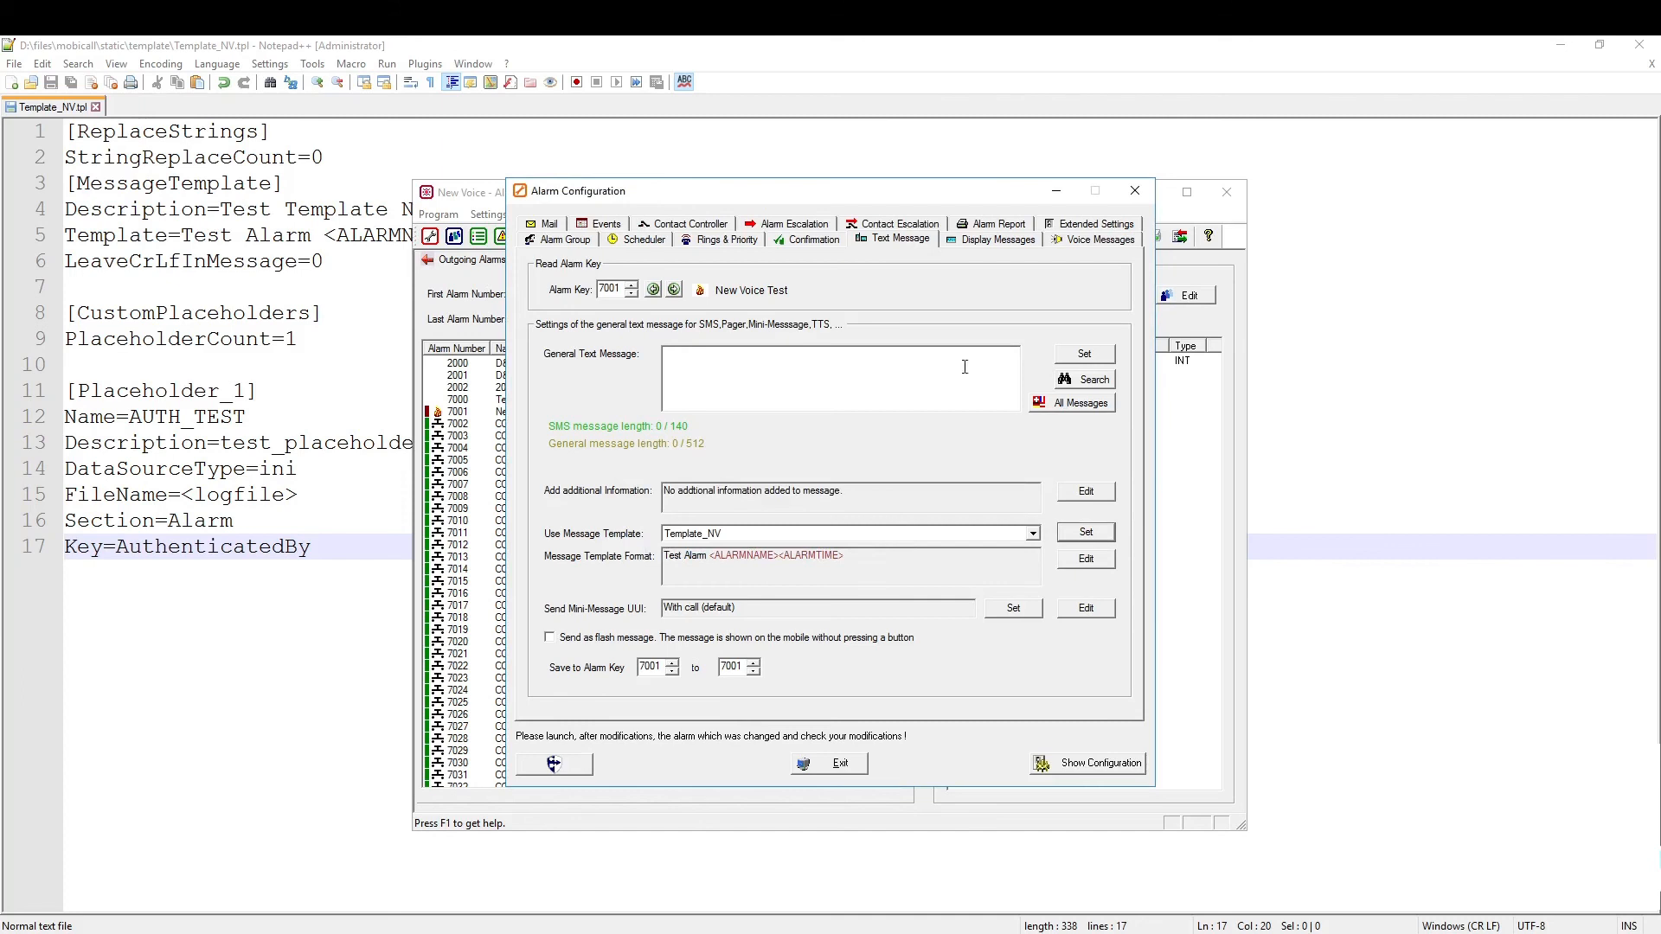
- Assign Template_NV as the message template for the general (first) display message of alarm key 7001
left_click(1006, 247)
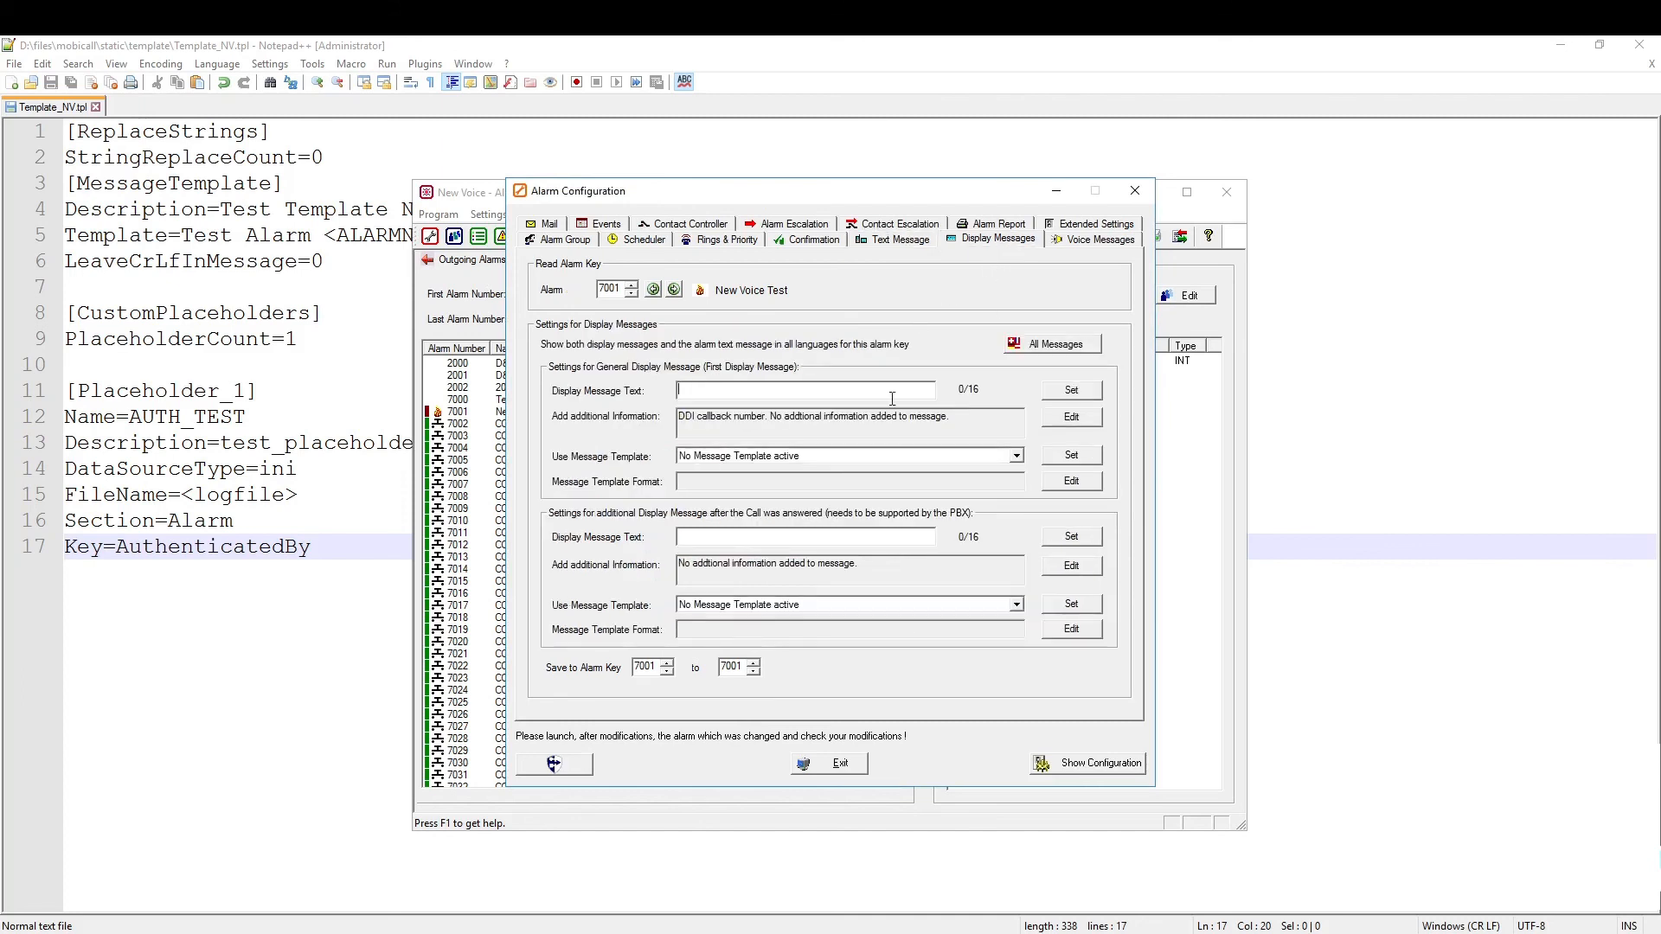
left_click(1018, 455)
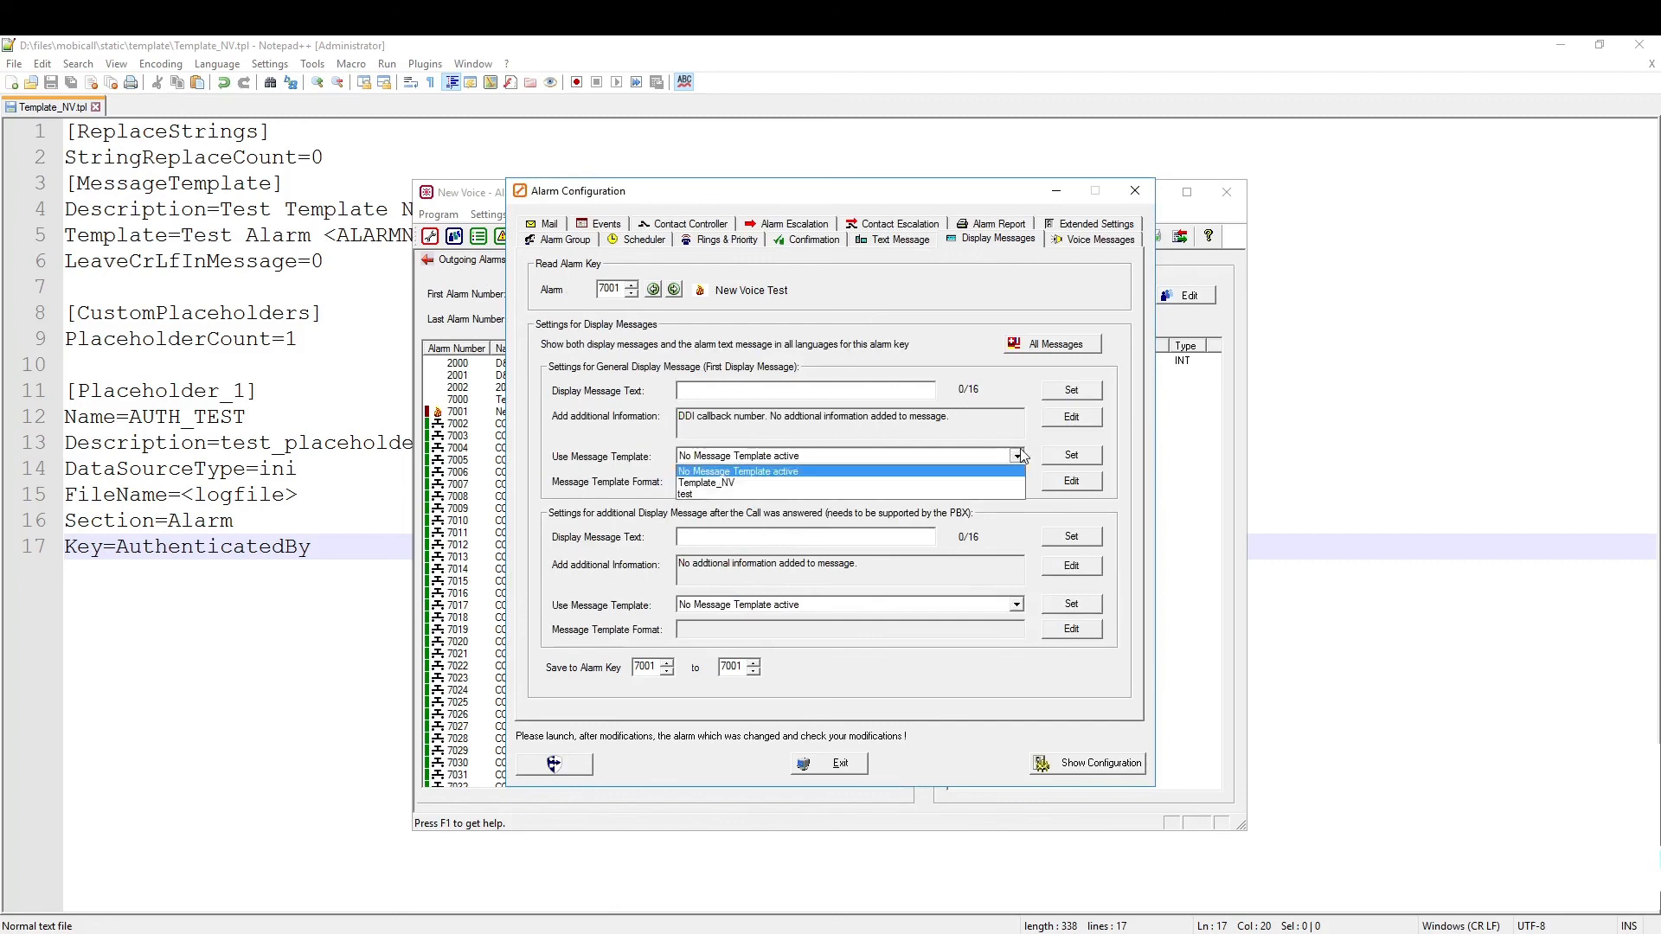
left_click(963, 483)
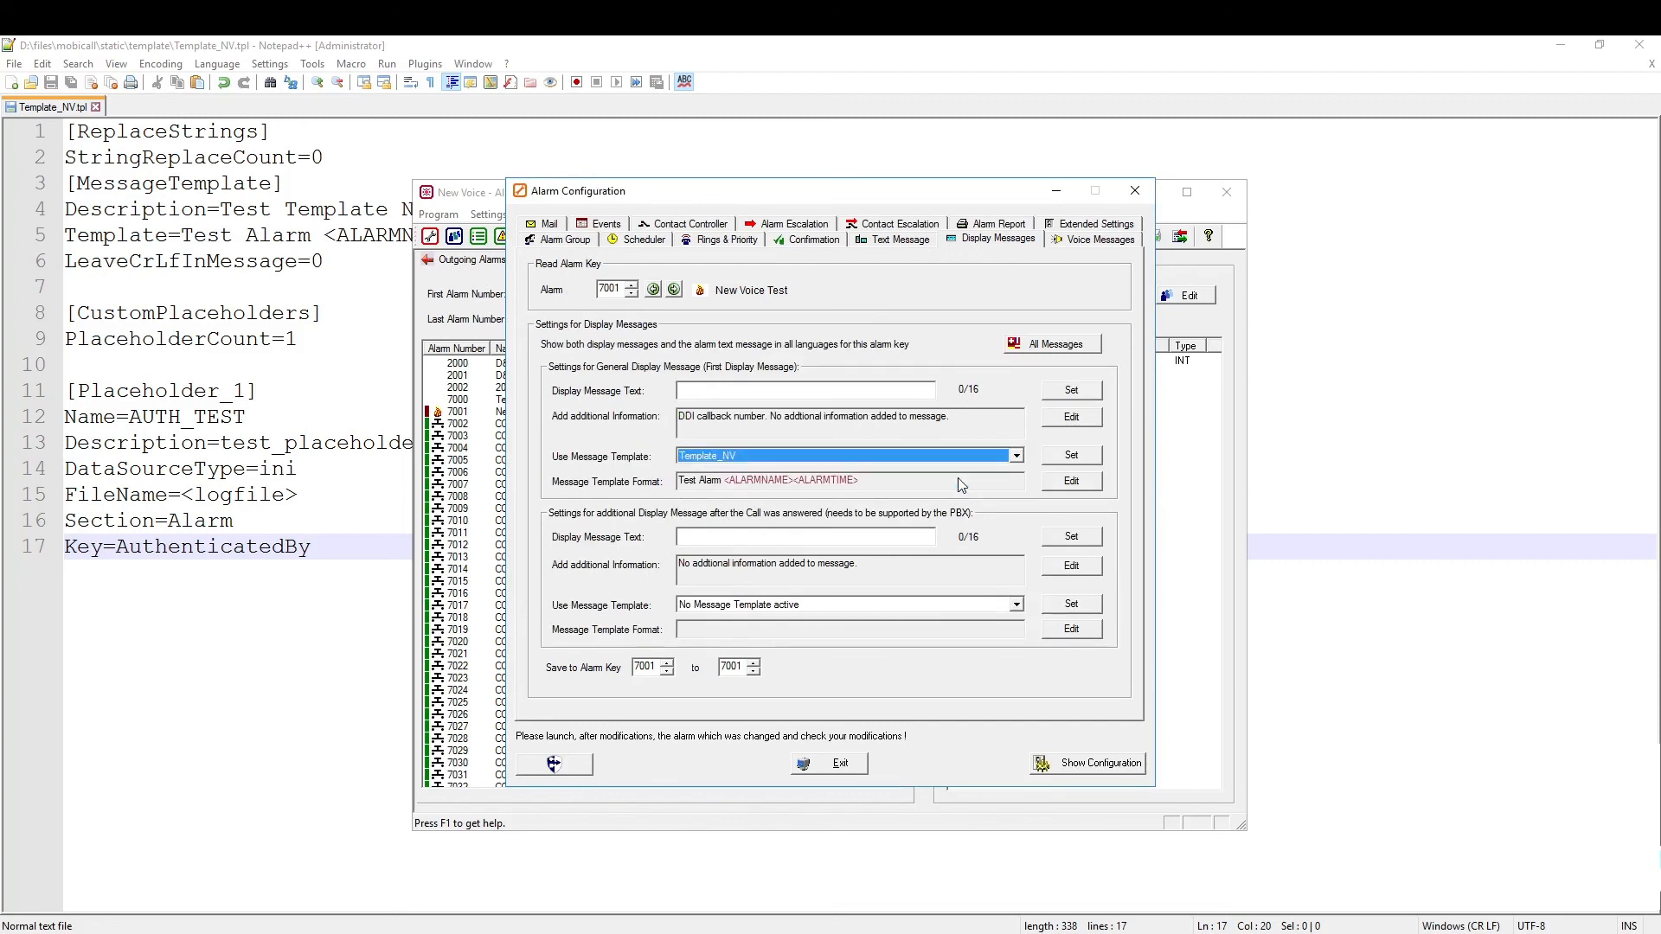
left_click(1064, 456)
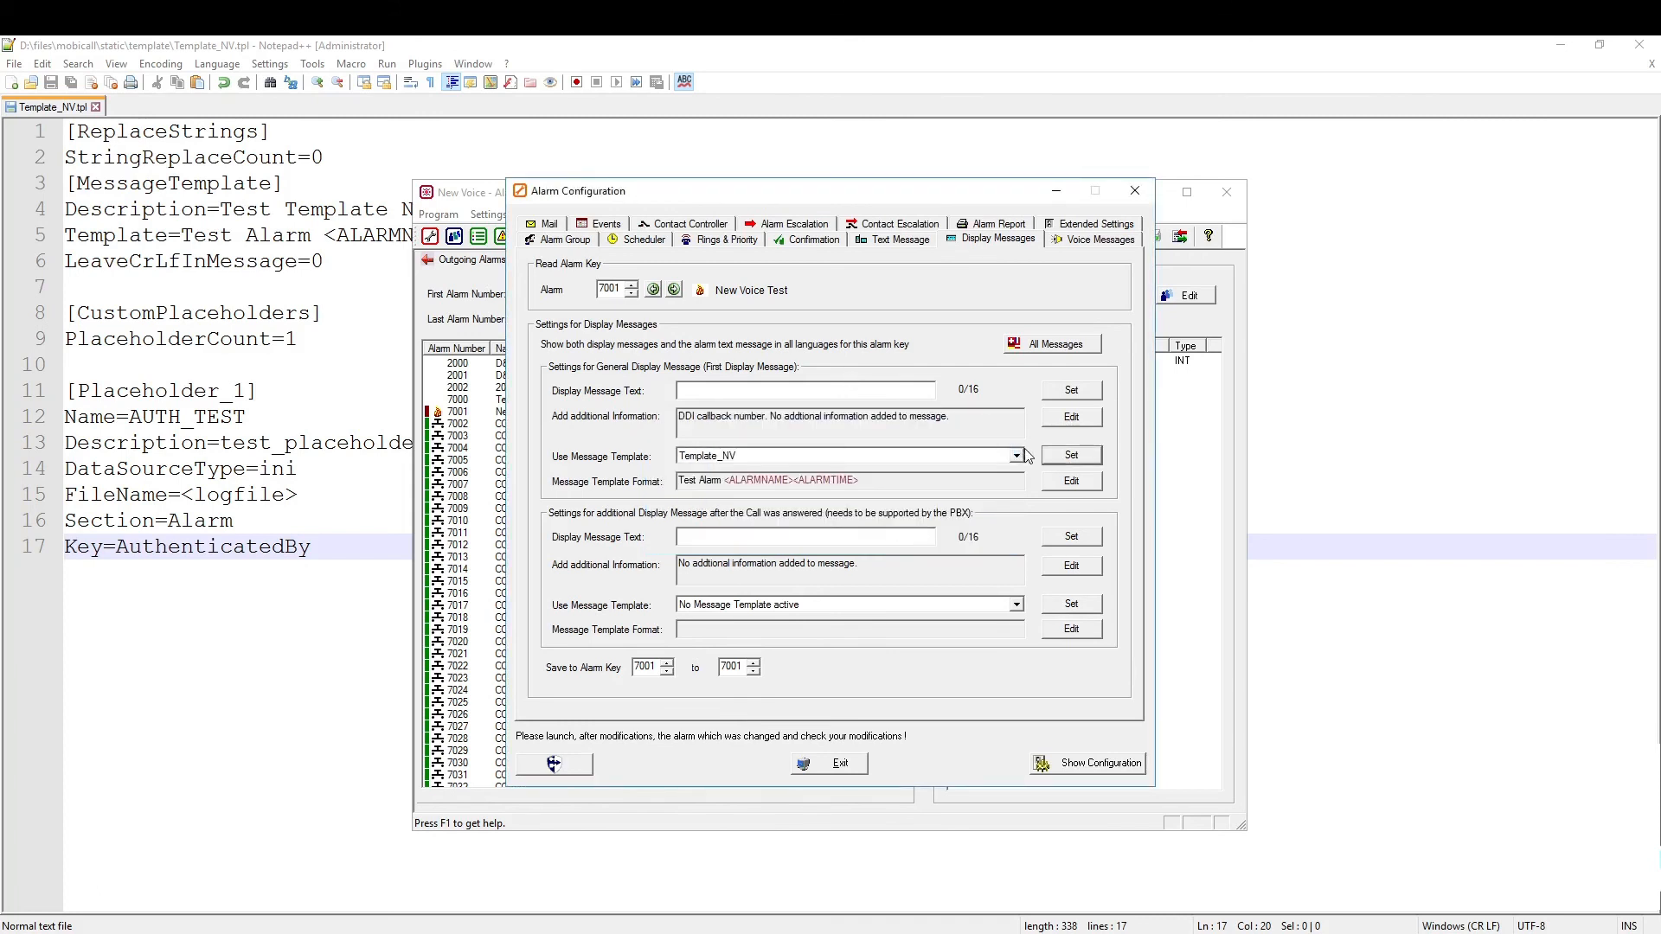
- Assign Template_NV as the mail subject template for alarm key 7001 in its e-mail settings
left_click(547, 224)
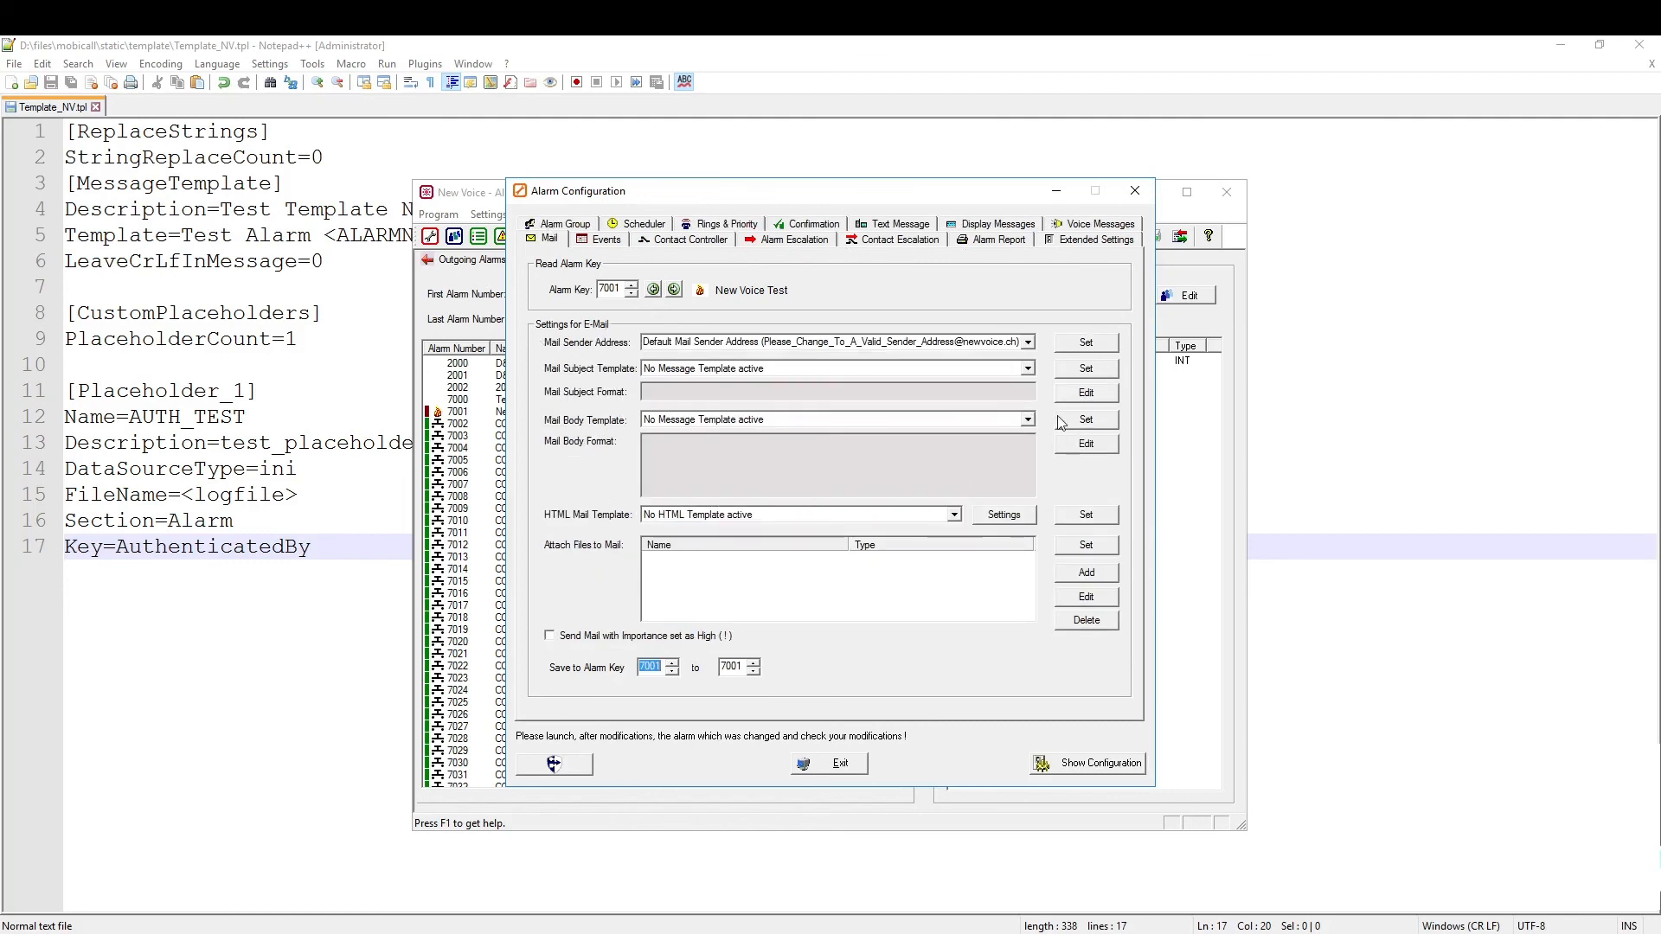
left_click(1027, 369)
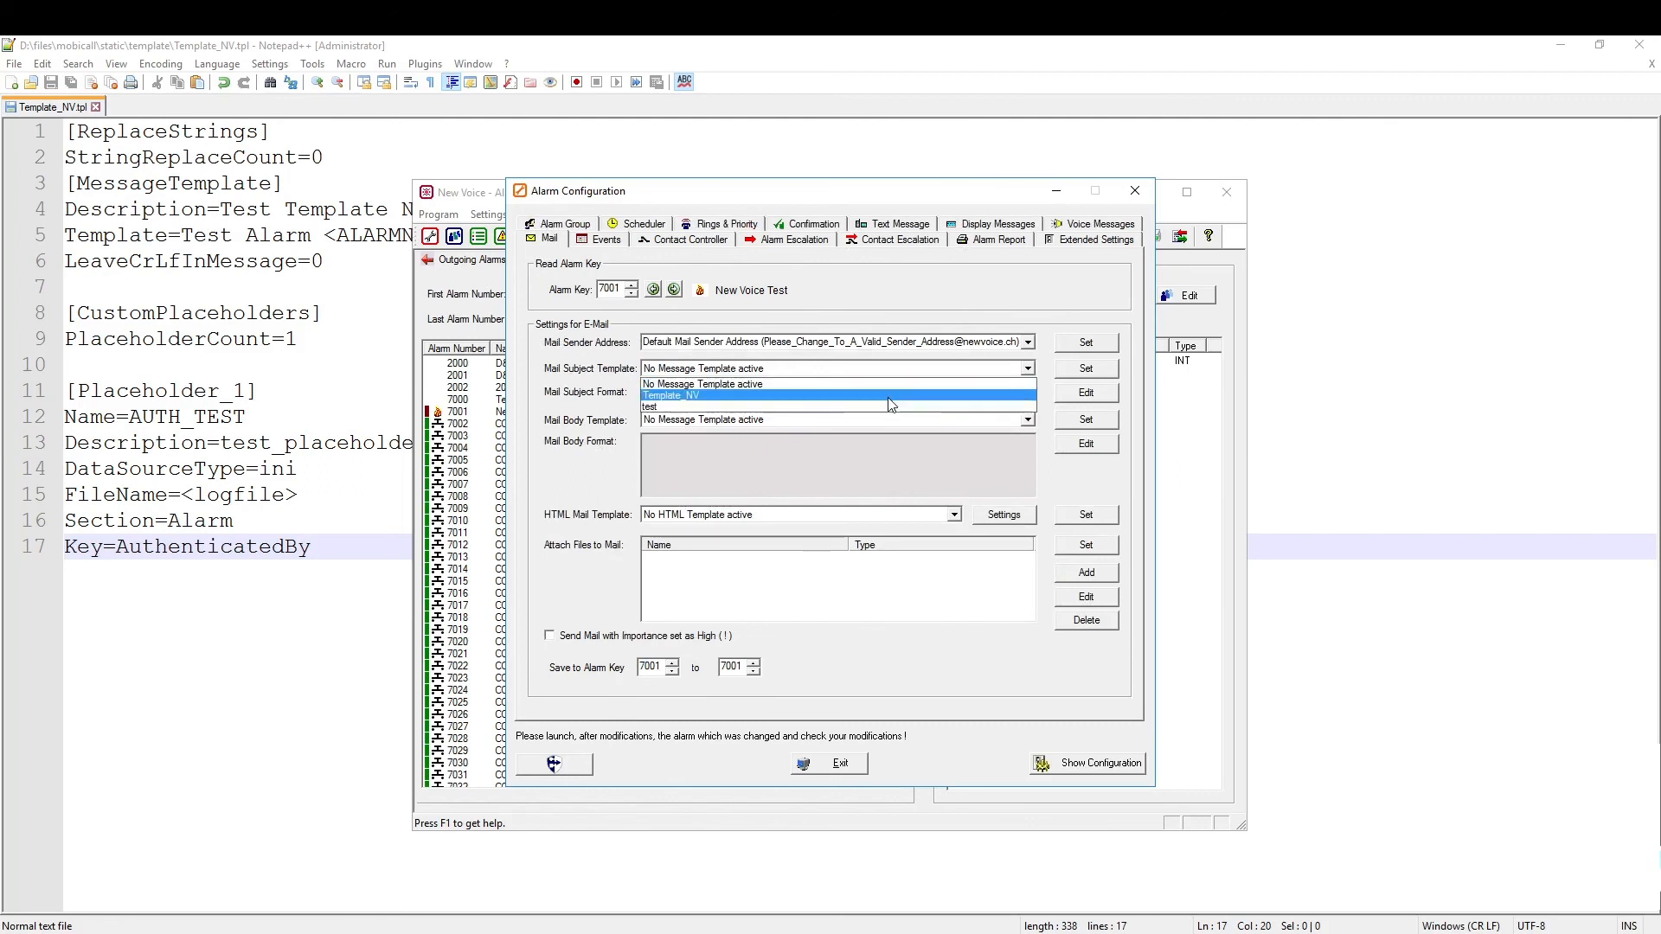
left_click(941, 395)
left_click(1081, 370)
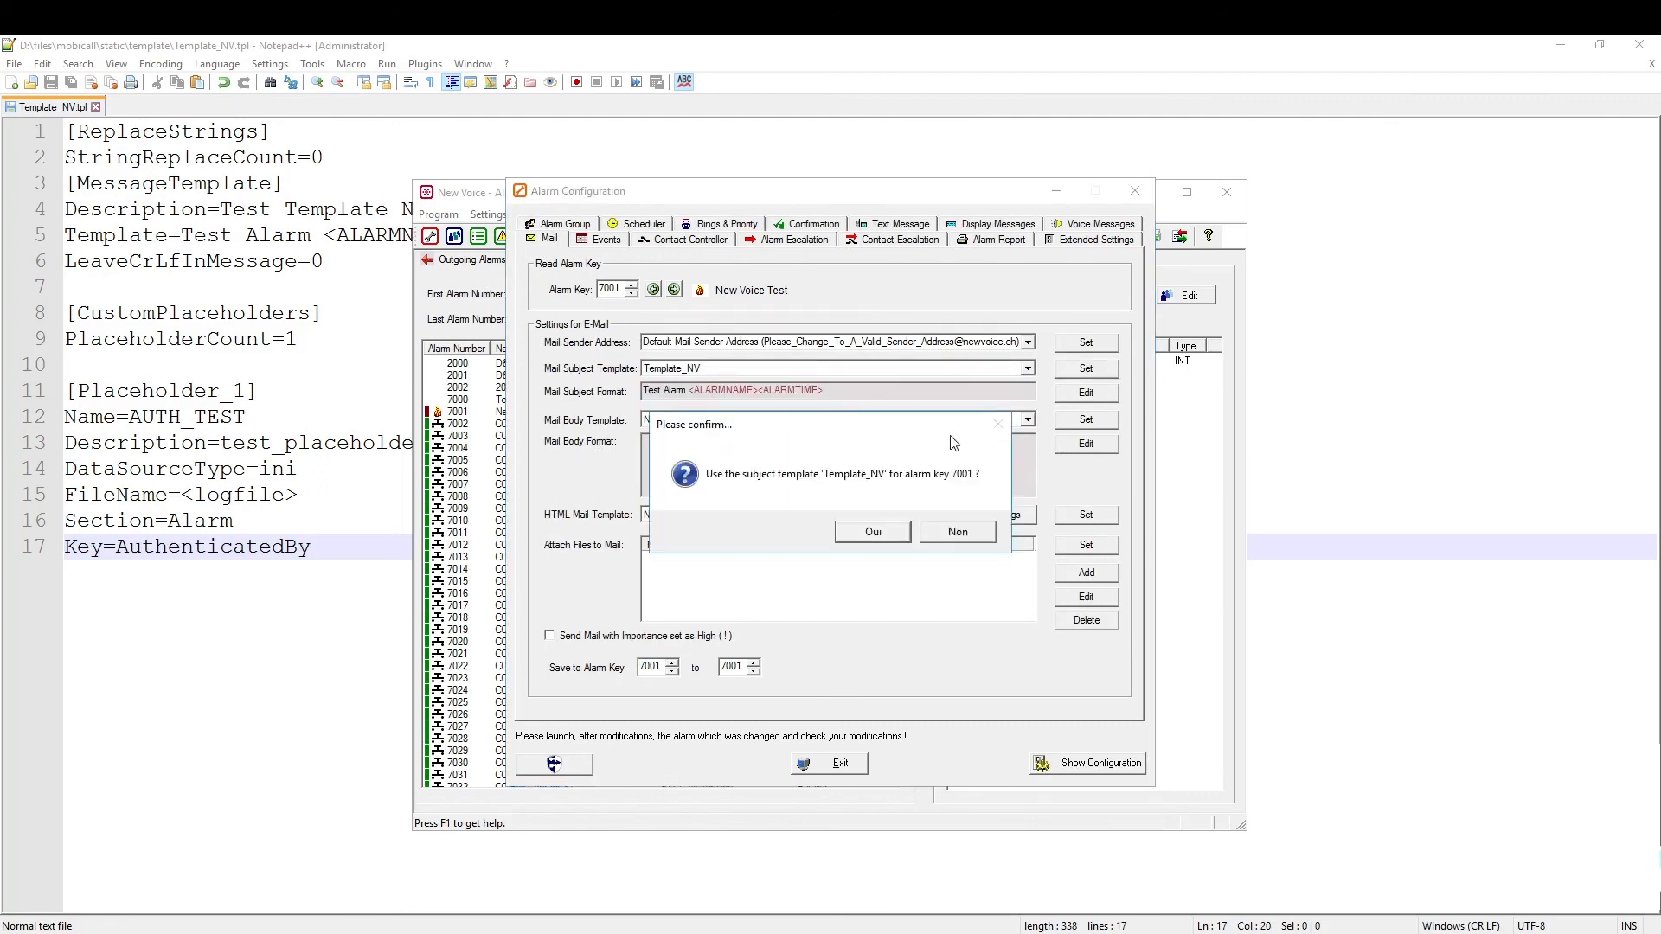
left_click(873, 532)
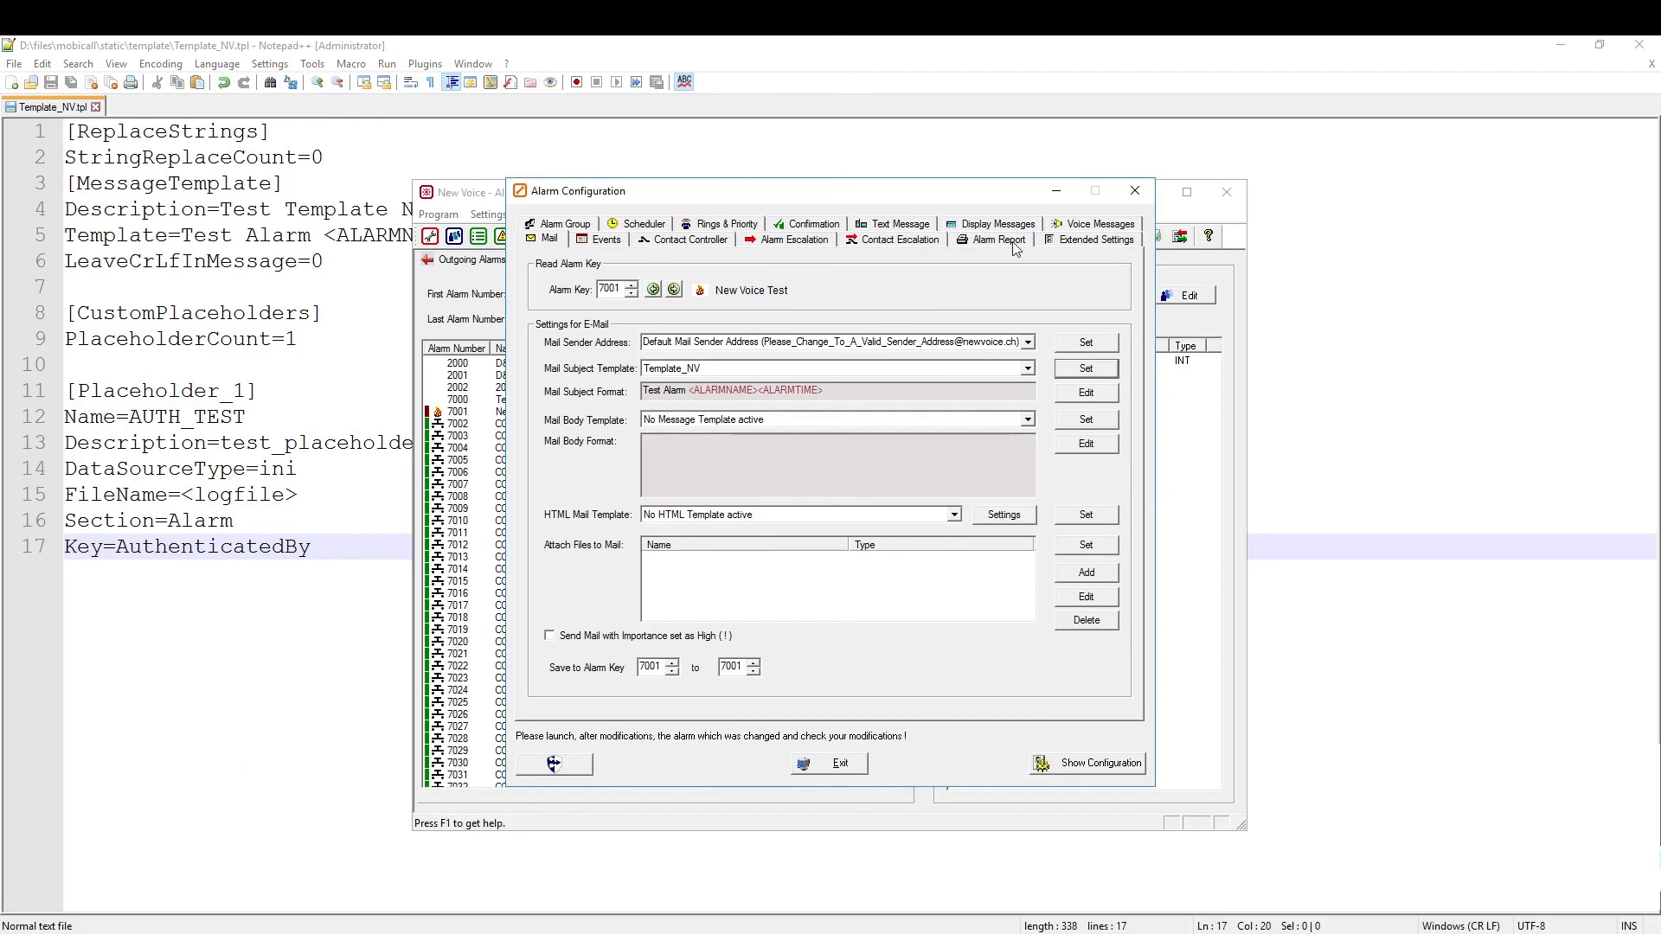
- Review the mini-message UUI send types in the alarm's text message settings, keeping the default option of sending with the call
left_click(901, 225)
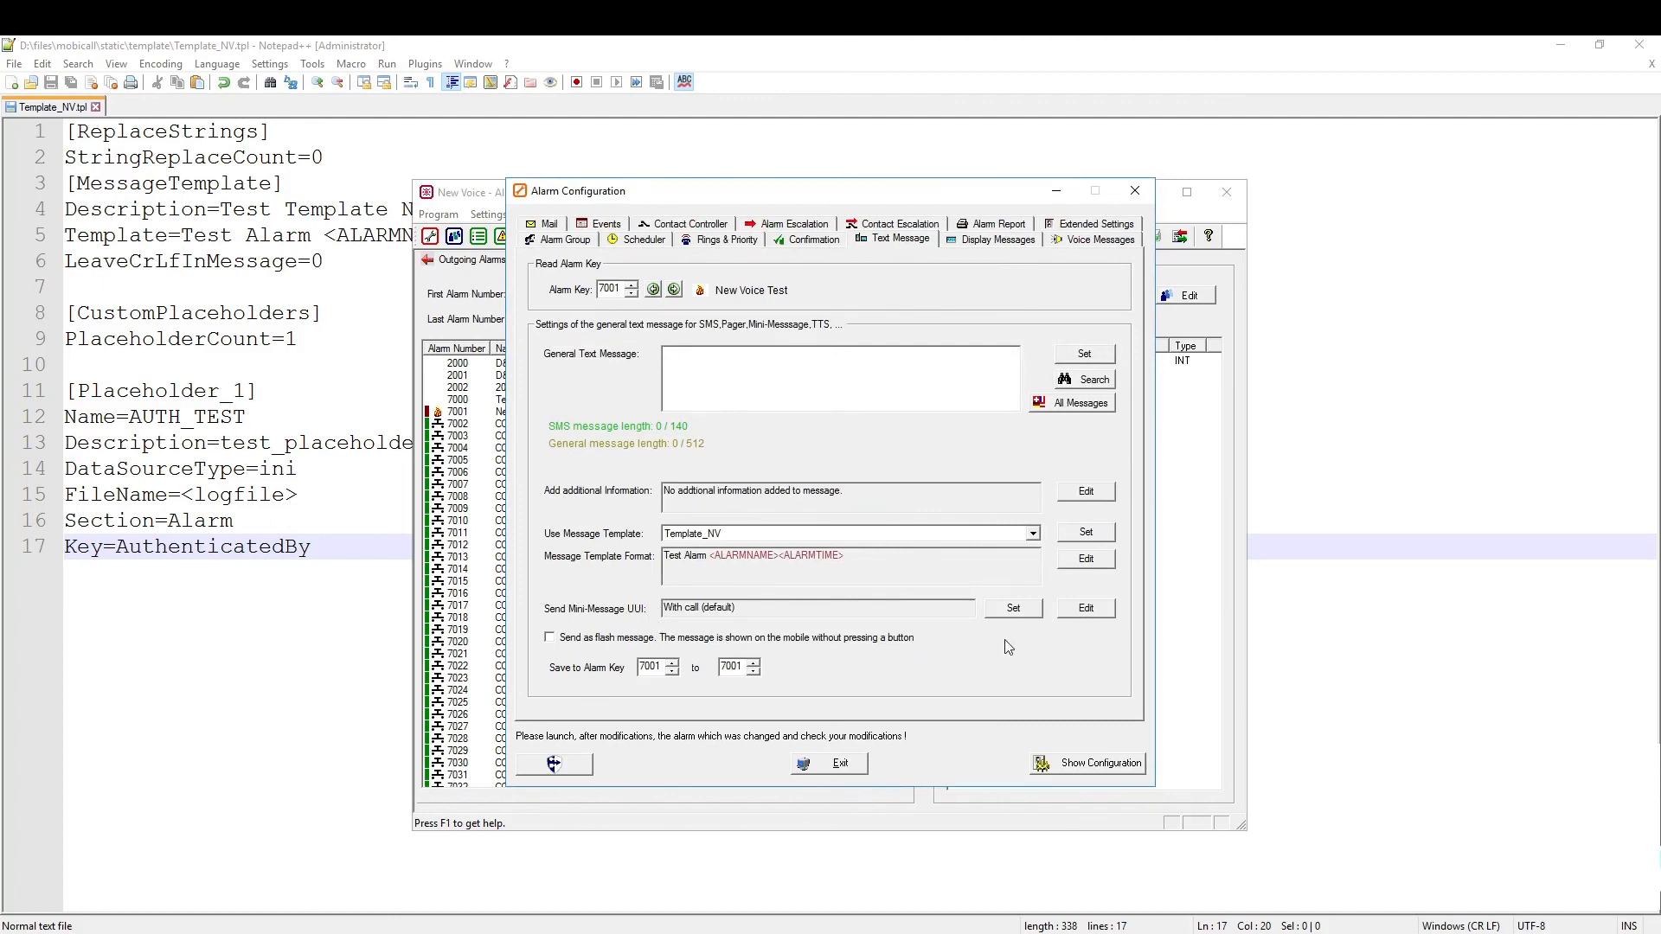
left_click(1070, 611)
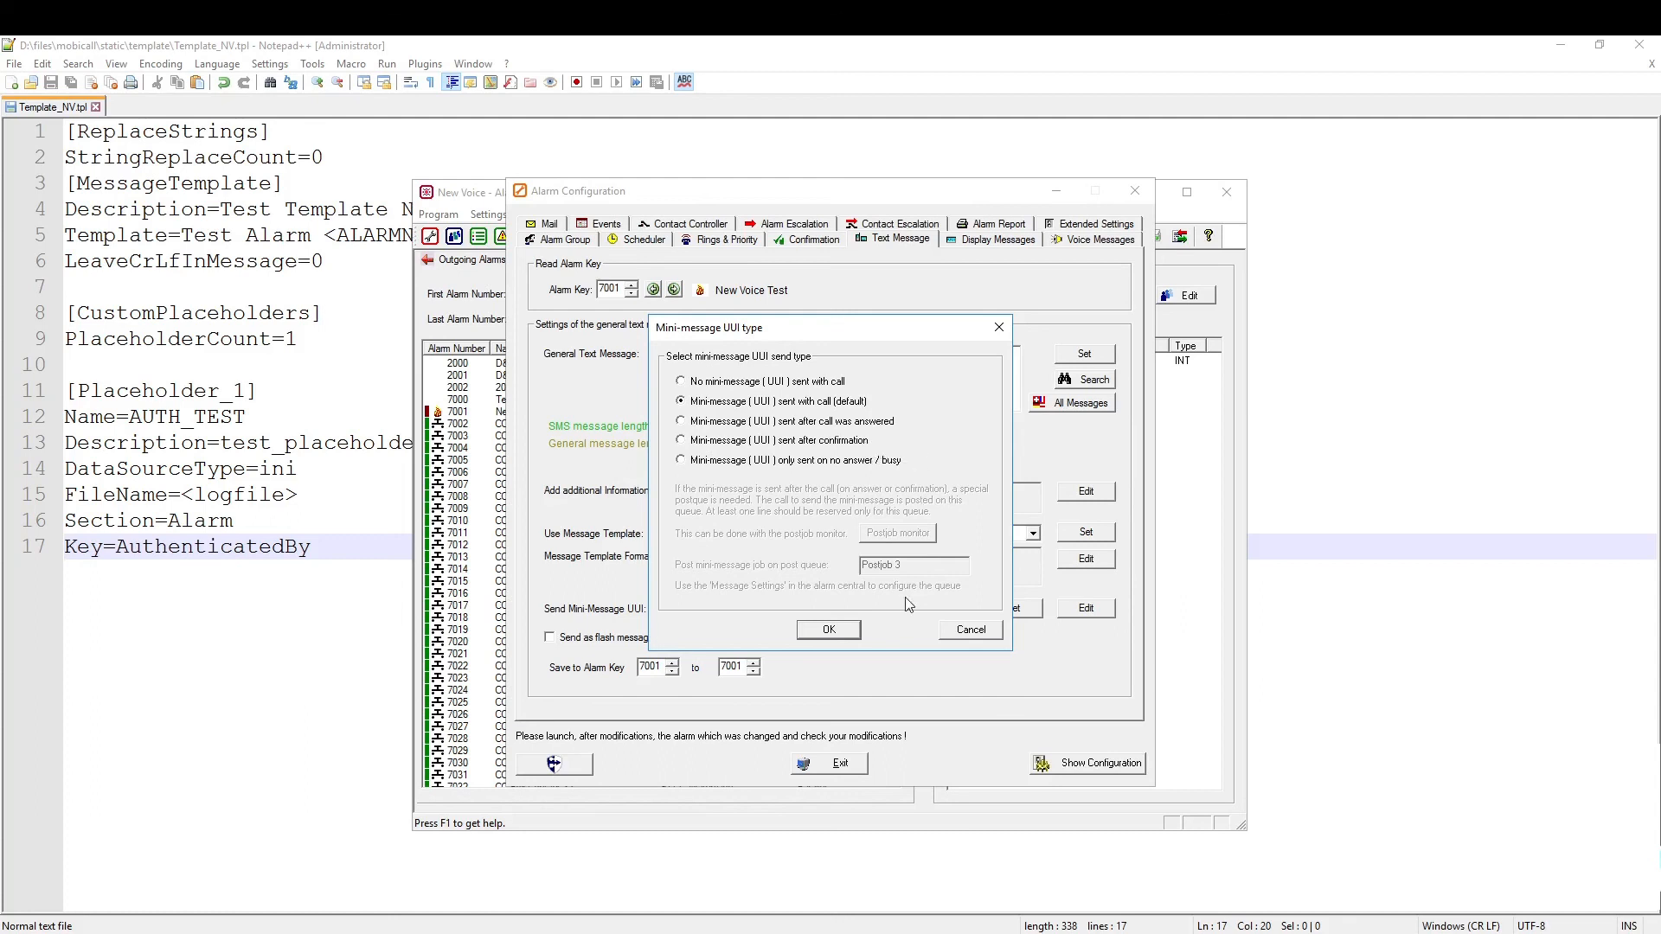
left_click(855, 639)
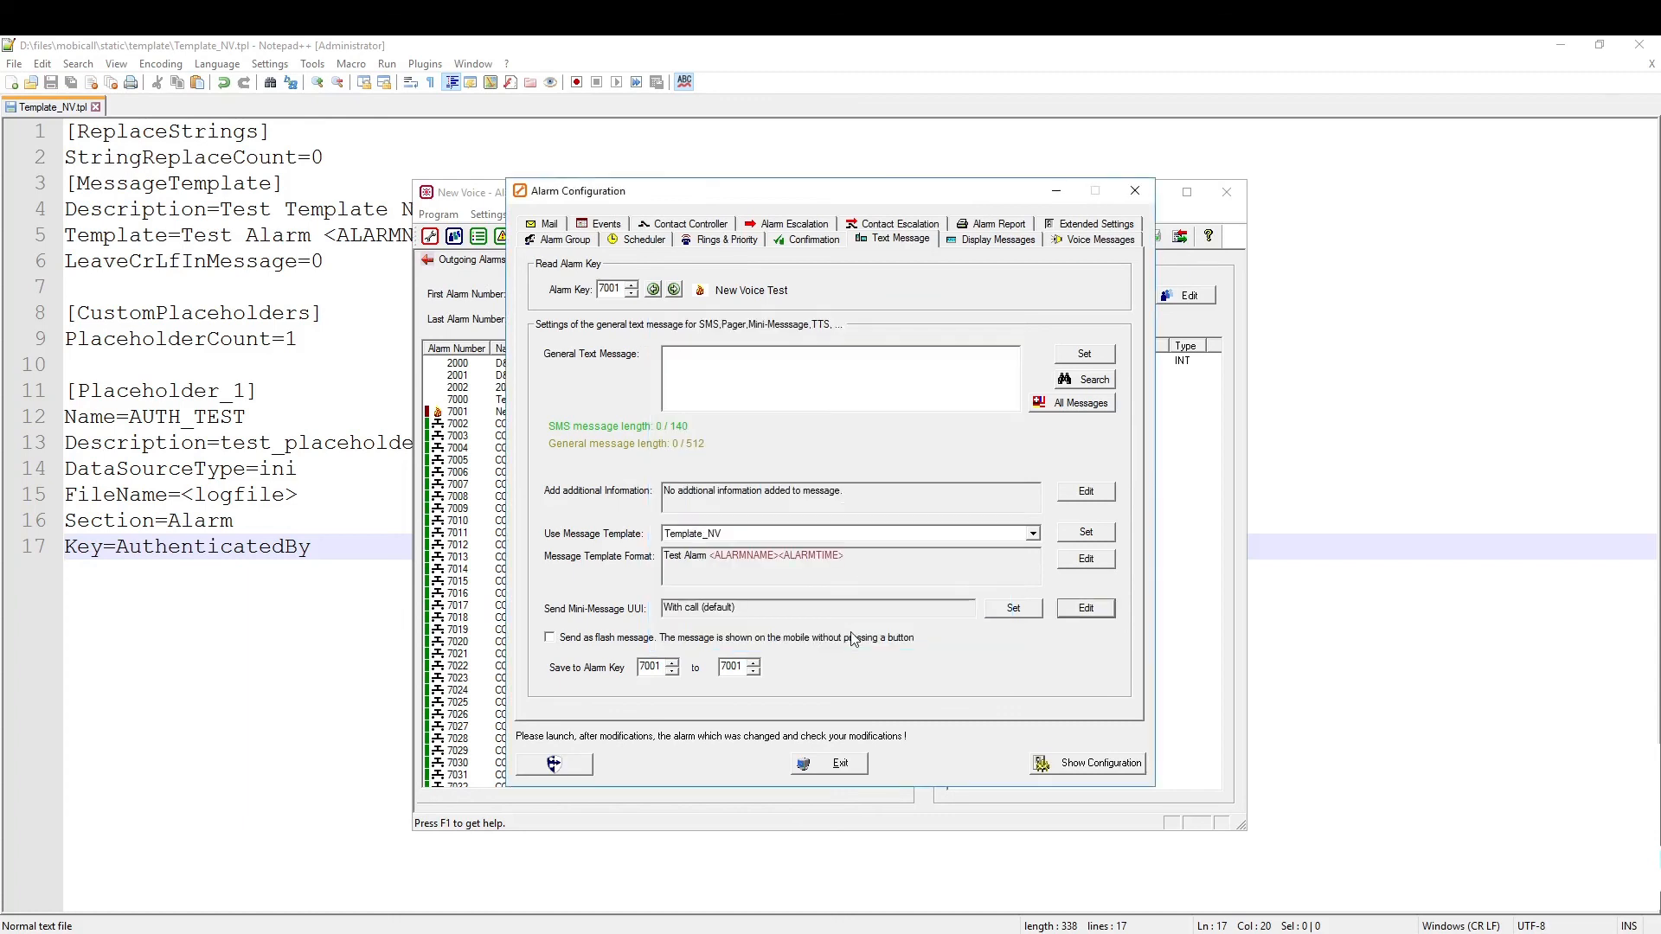